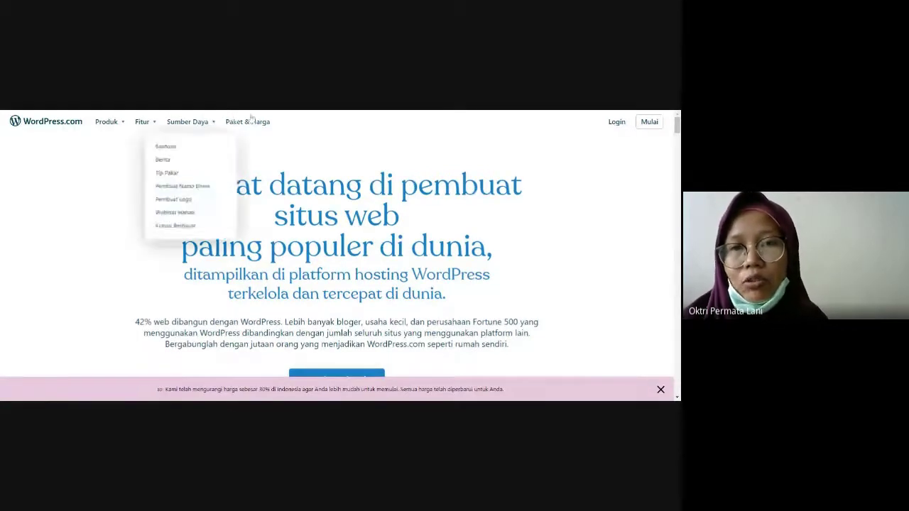
# Step: Open the WordPress.com login page and submit the account's e-mail address
pyautogui.scroll(-1, 497, 263)
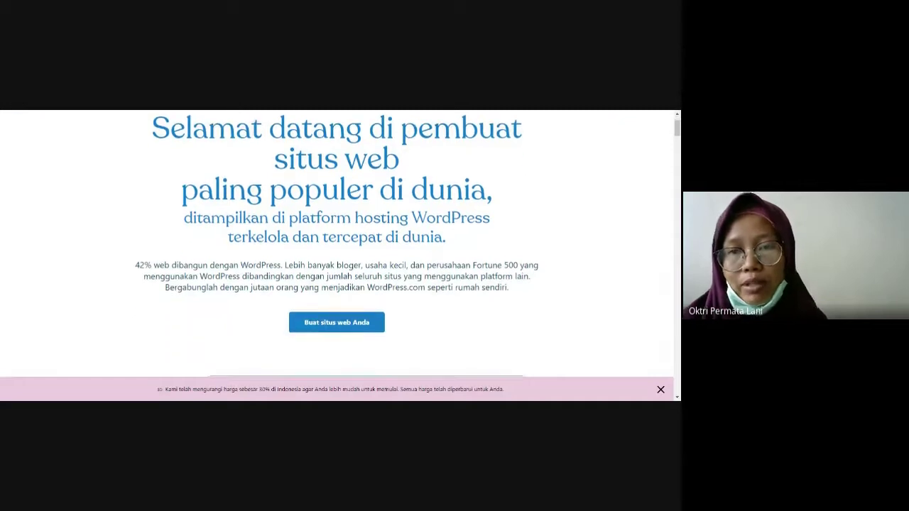
pyautogui.scroll(1, 547, 231)
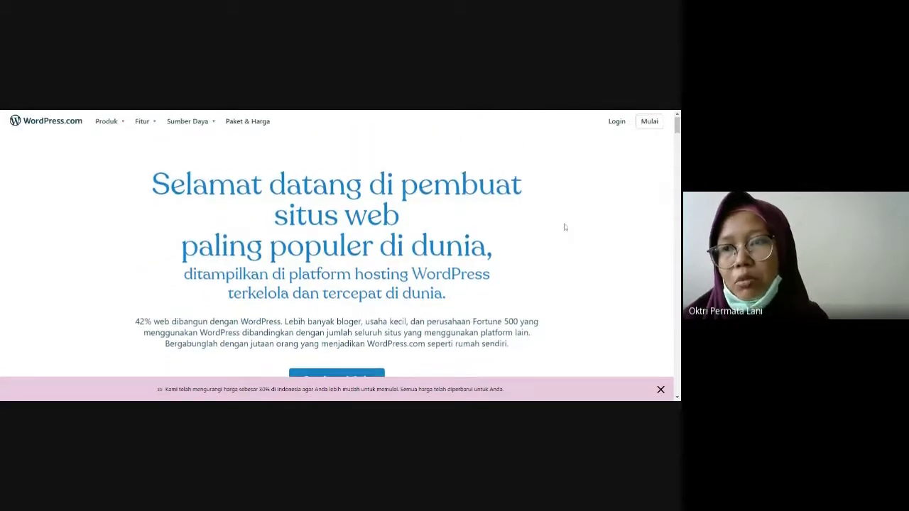
pyautogui.click(619, 122)
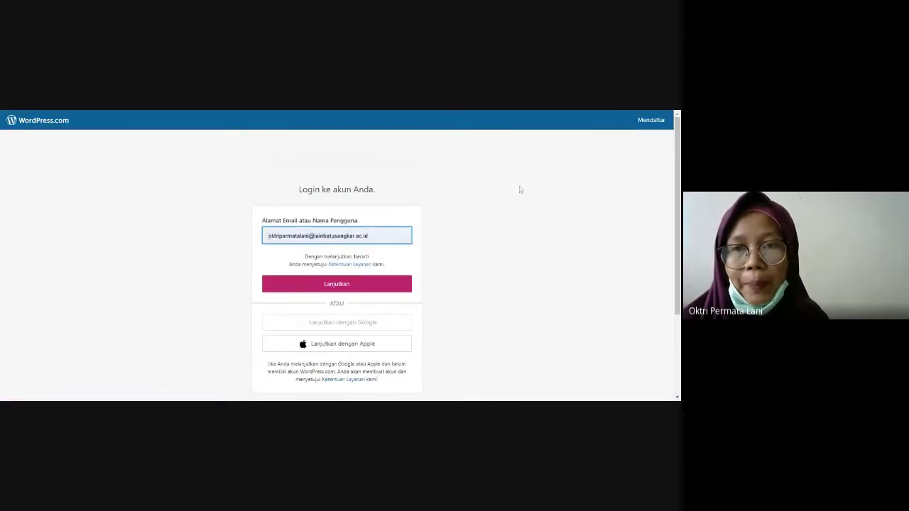
pyautogui.hotkey('ctrl', 'a')
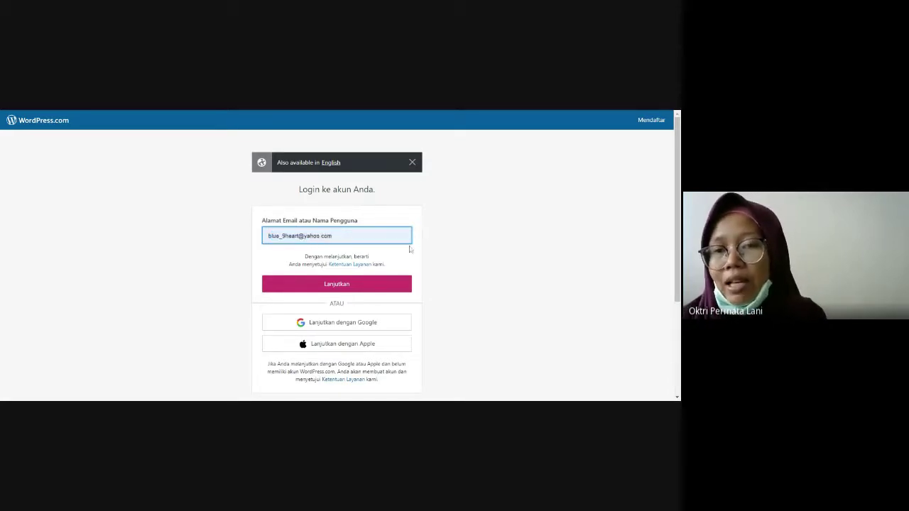
pyautogui.click(490, 258)
pyautogui.click(338, 284)
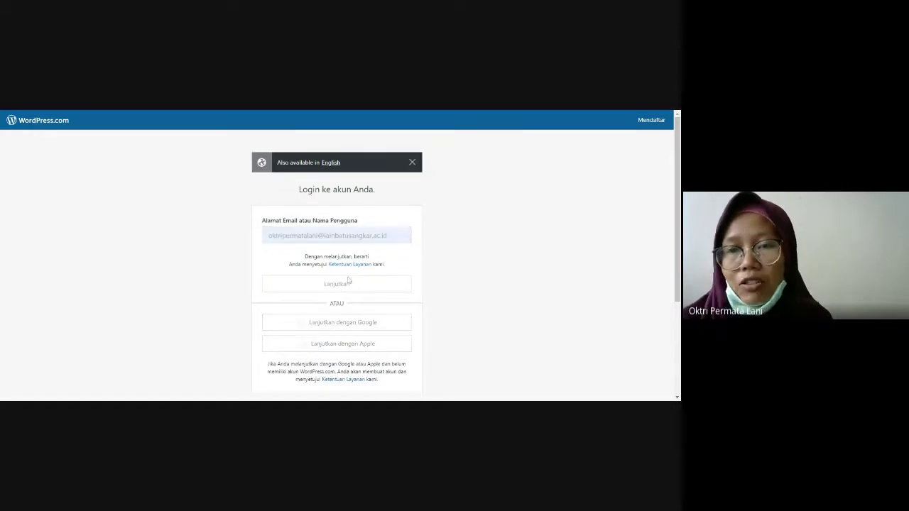
# Step: Provide the account password in the Kata sandi field and log in
pyautogui.hotkey('ctrl', 'a')
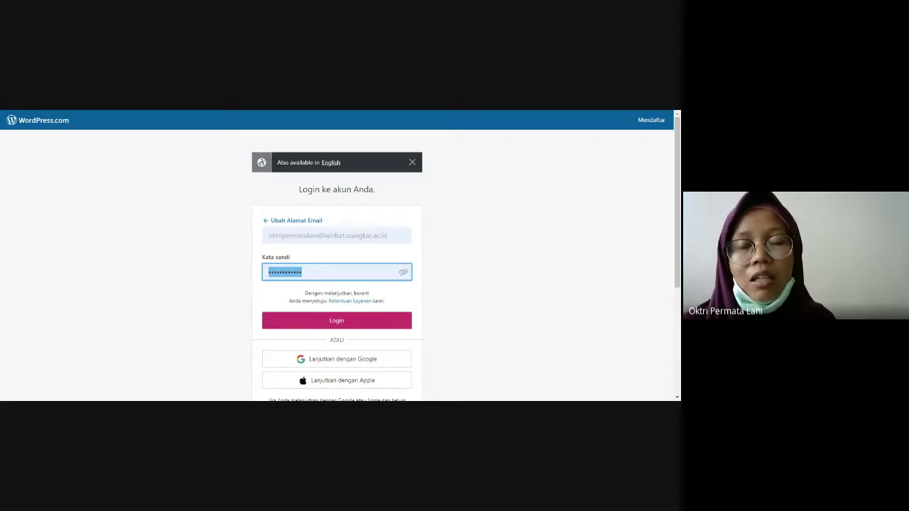
pyautogui.click(456, 251)
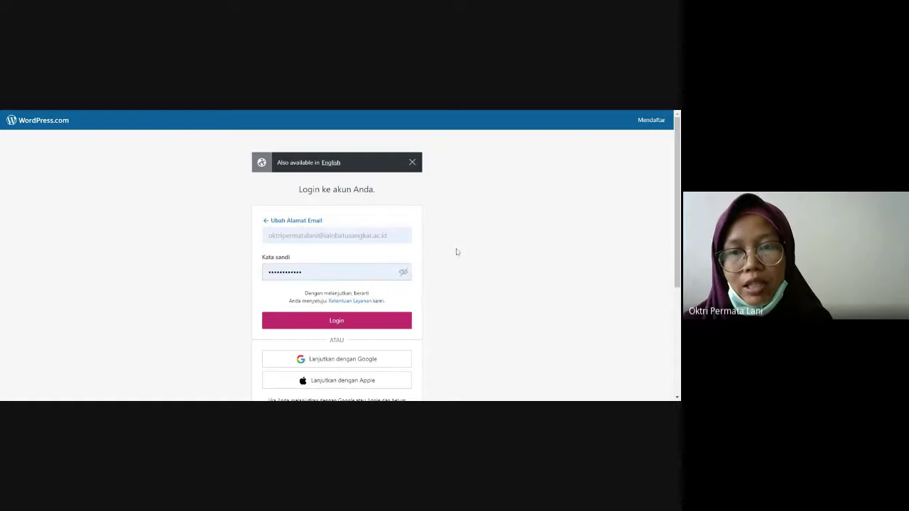
pyautogui.click(365, 323)
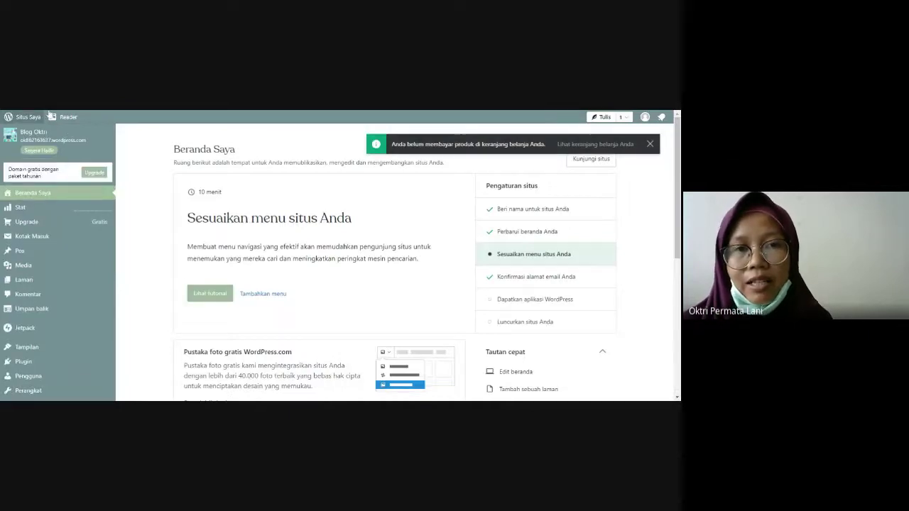
# Step: Dismiss the unpaid shopping cart notice and open the site's appearance customizer (Sesuaikan)
pyautogui.click(650, 144)
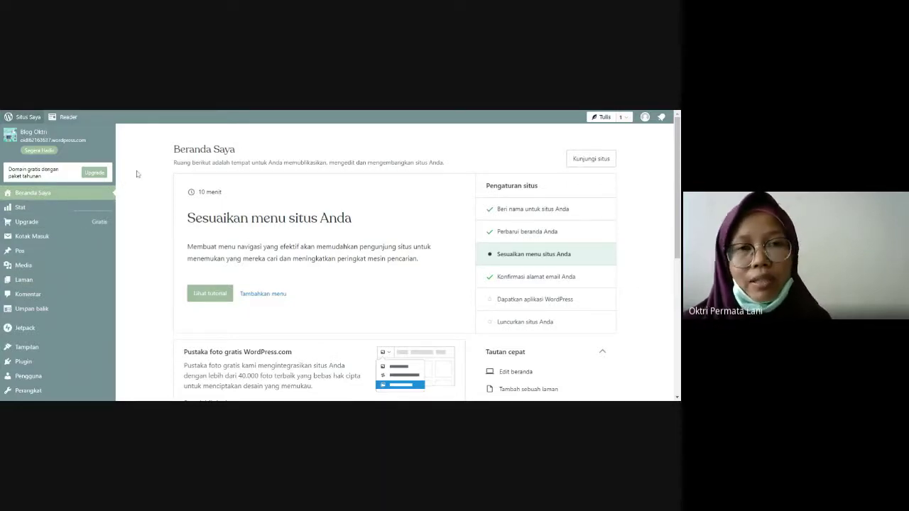
pyautogui.scroll(-2, 98, 288)
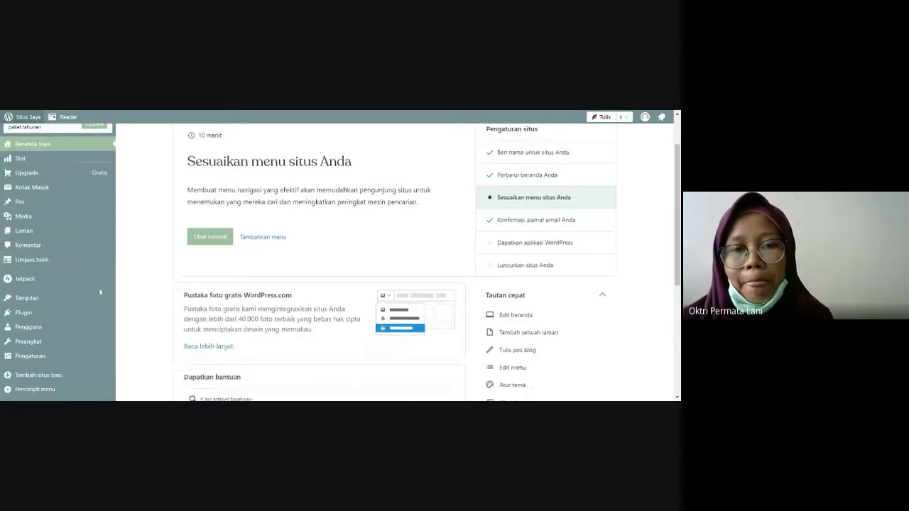
pyautogui.moveTo(100, 299)
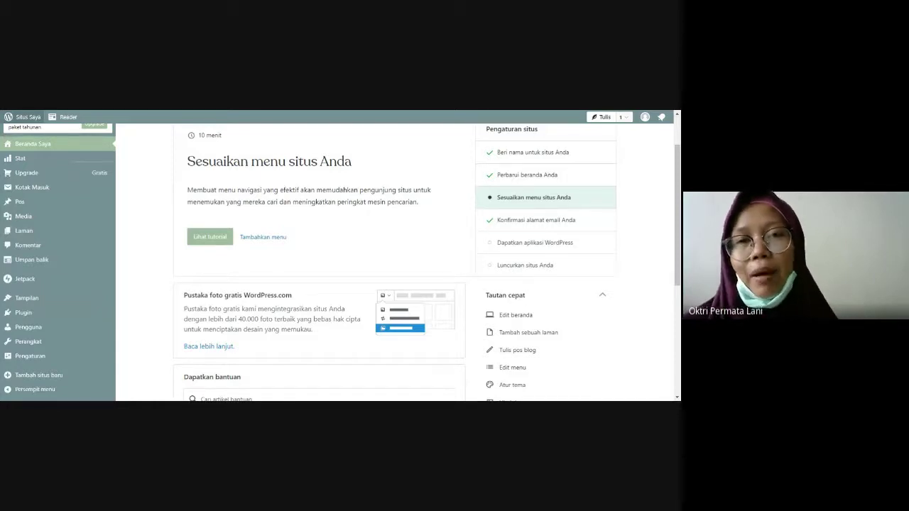
pyautogui.moveTo(114, 279)
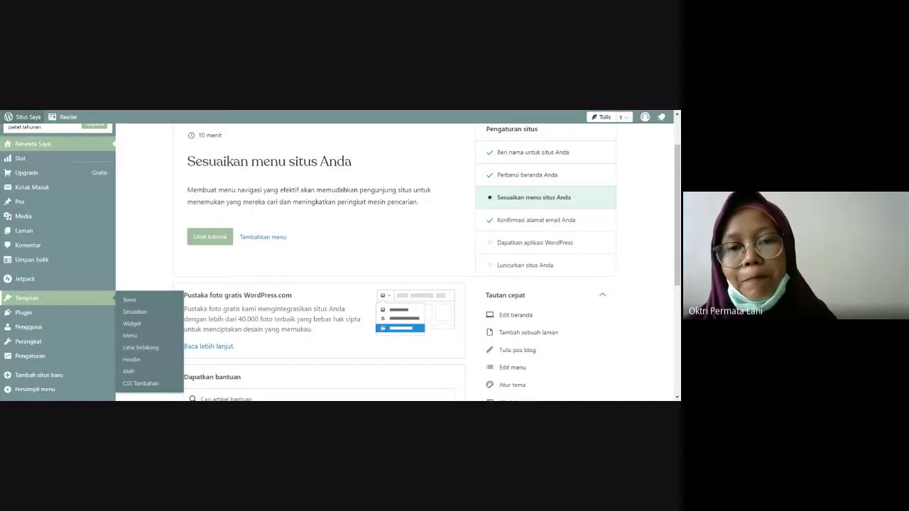
pyautogui.click(128, 312)
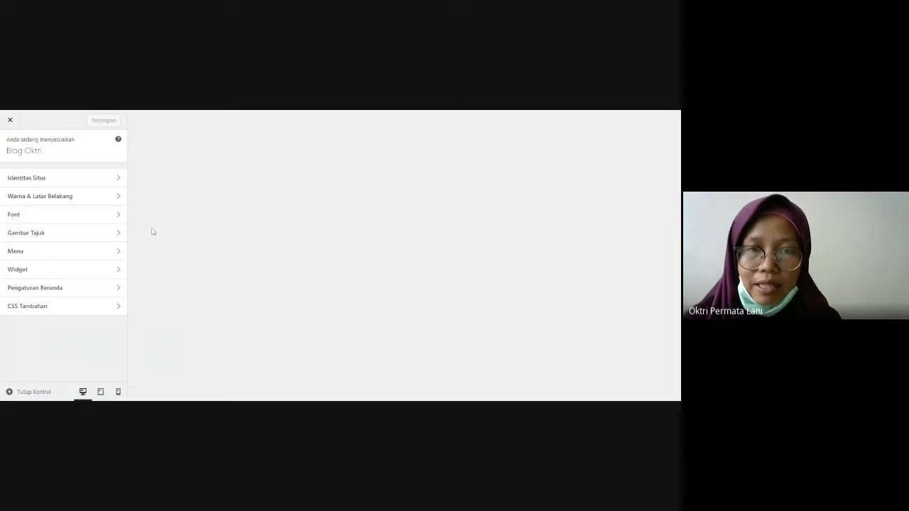
# Step: Open the Identitas Situs settings and remove the current site icon
pyautogui.click(104, 178)
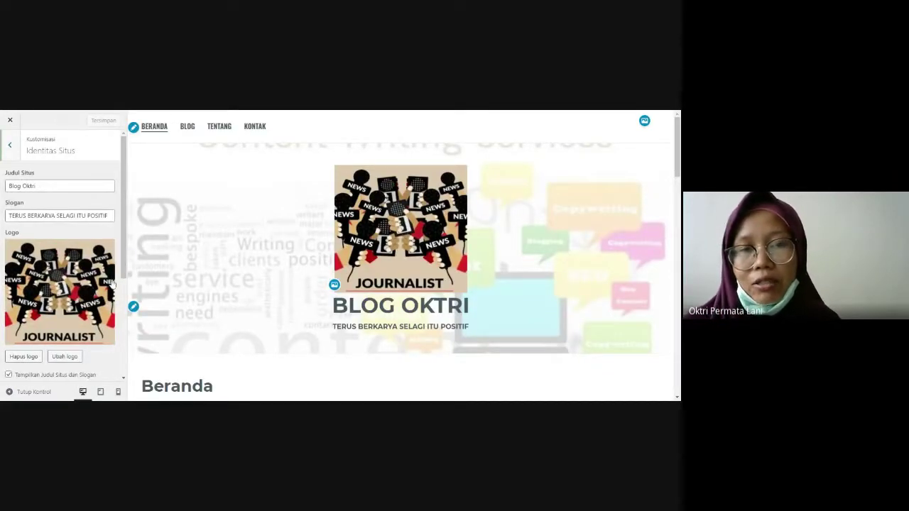
pyautogui.scroll(-2, 112, 282)
pyautogui.scroll(2, 74, 249)
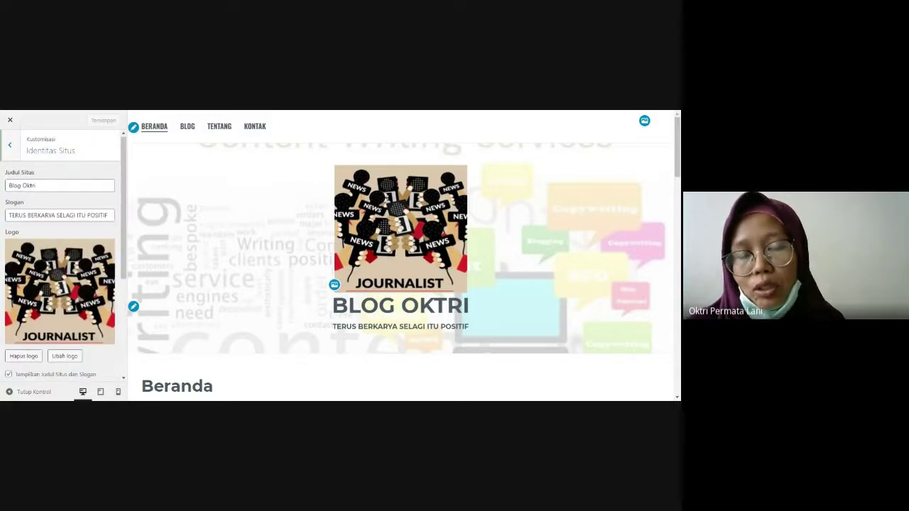
pyautogui.scroll(-3, 89, 256)
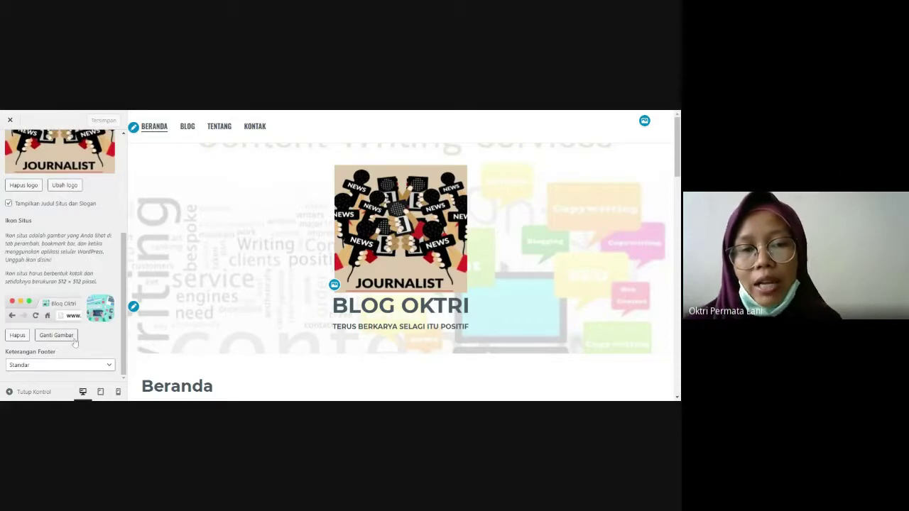
pyautogui.click(17, 337)
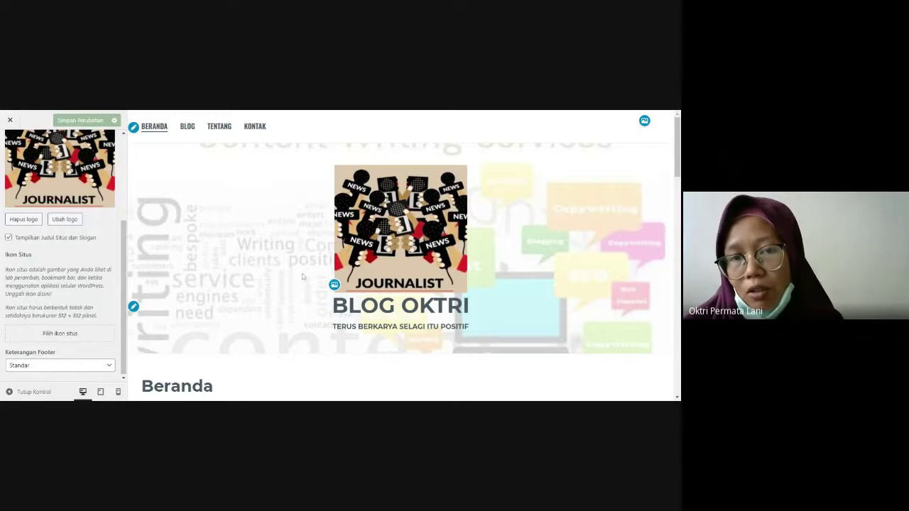
# Step: Choose images.jpg from the media library as the site icon and crop it with the suggested square area
pyautogui.click(61, 339)
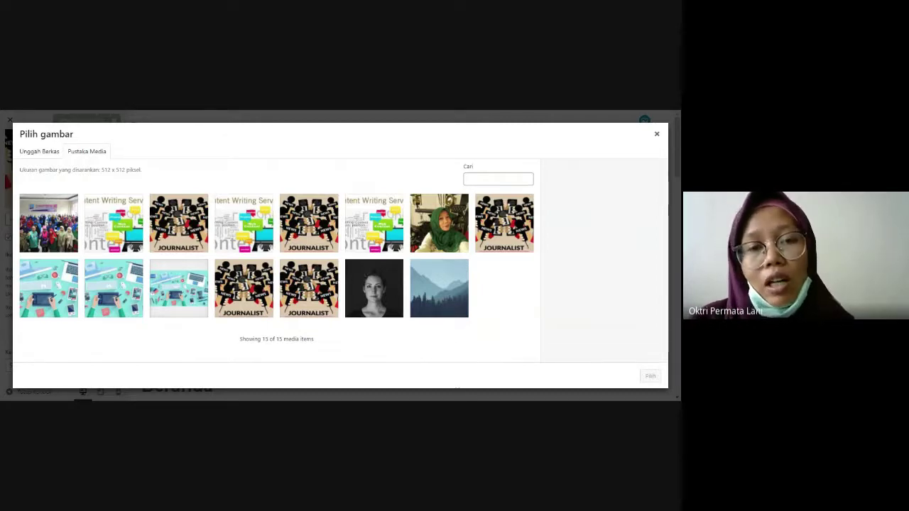
pyautogui.click(193, 306)
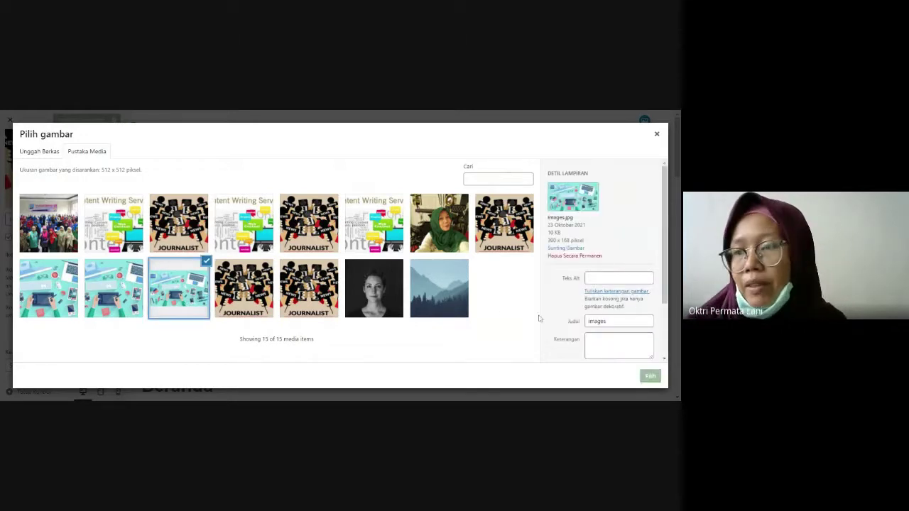
pyautogui.click(651, 376)
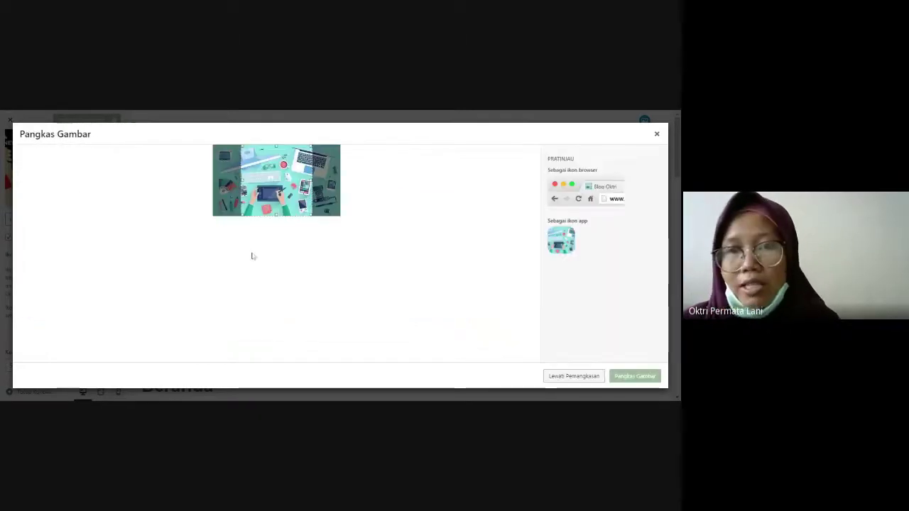
pyautogui.click(634, 374)
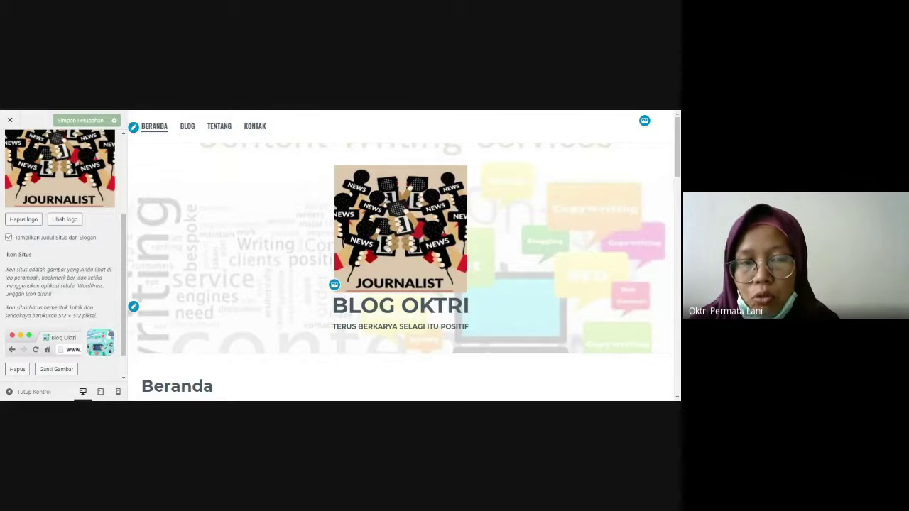
# Step: Keep the footer credit at Standar, save the site identity changes and close the customizer
pyautogui.scroll(-1, 76, 353)
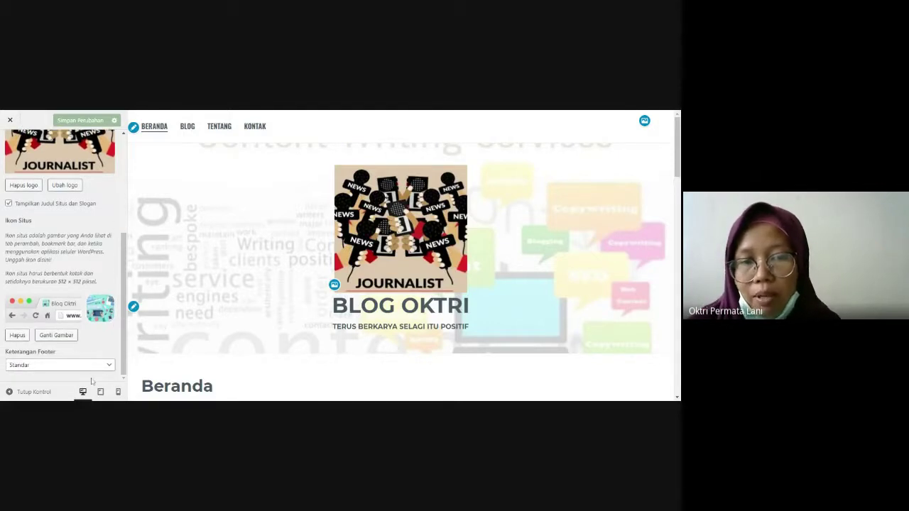
pyautogui.click(97, 367)
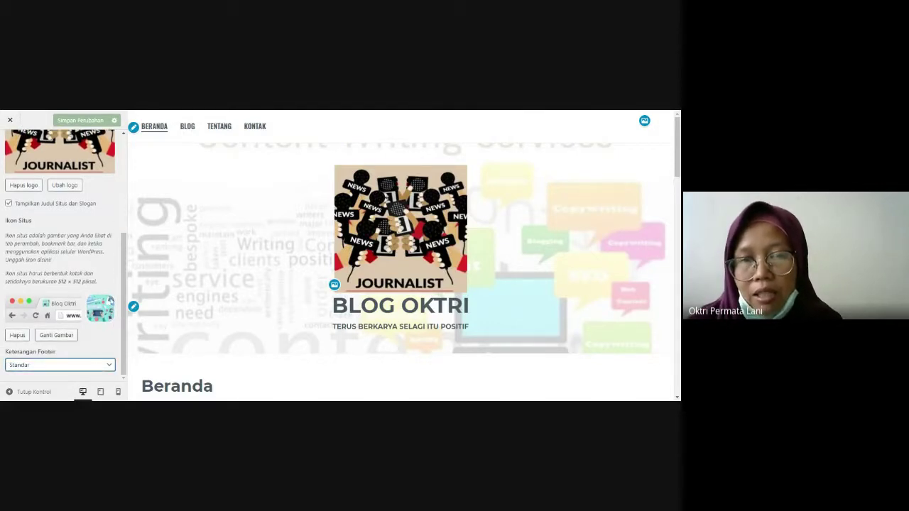
pyautogui.click(96, 121)
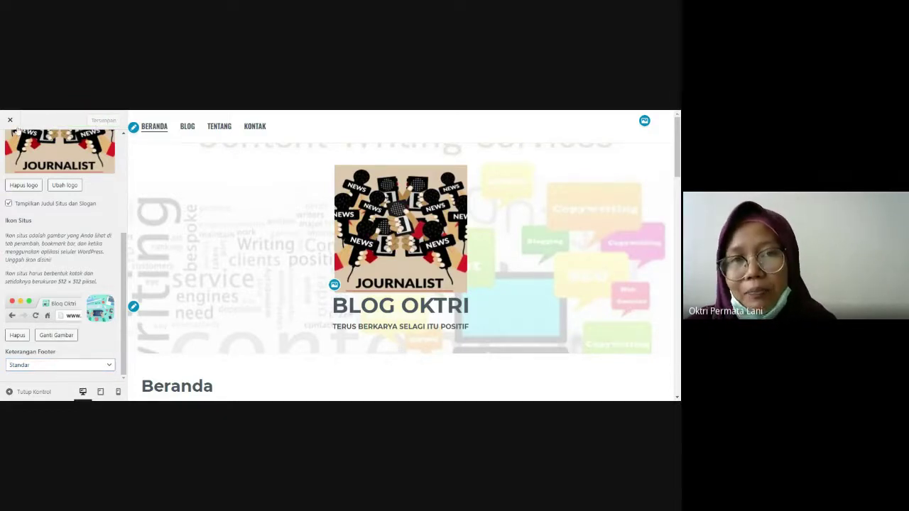
pyautogui.click(11, 121)
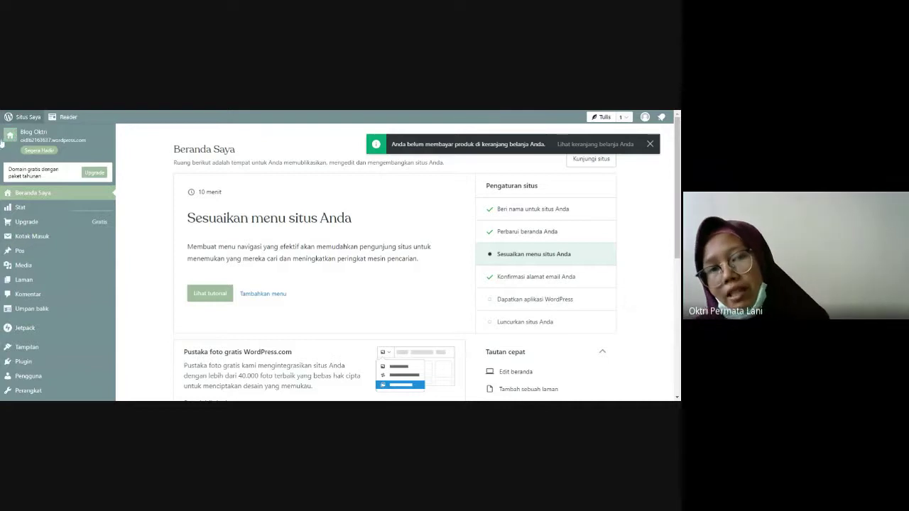
# Step: Open the site preview and examine the home page from the header image to the footer
pyautogui.moveTo(89, 260)
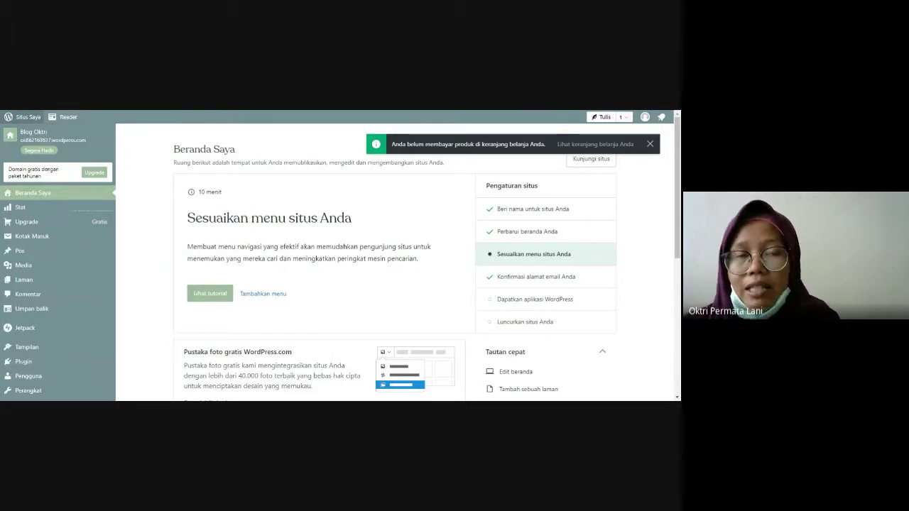
pyautogui.click(46, 138)
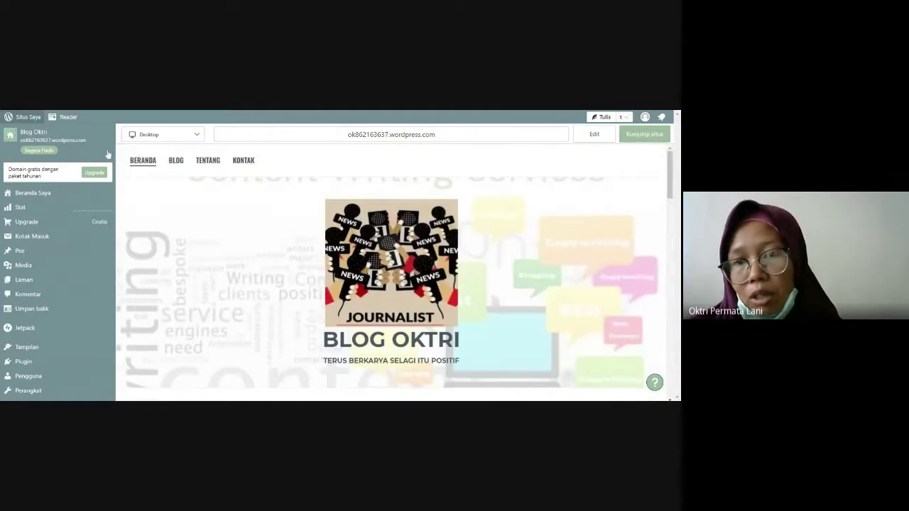
pyautogui.scroll(-5, 644, 208)
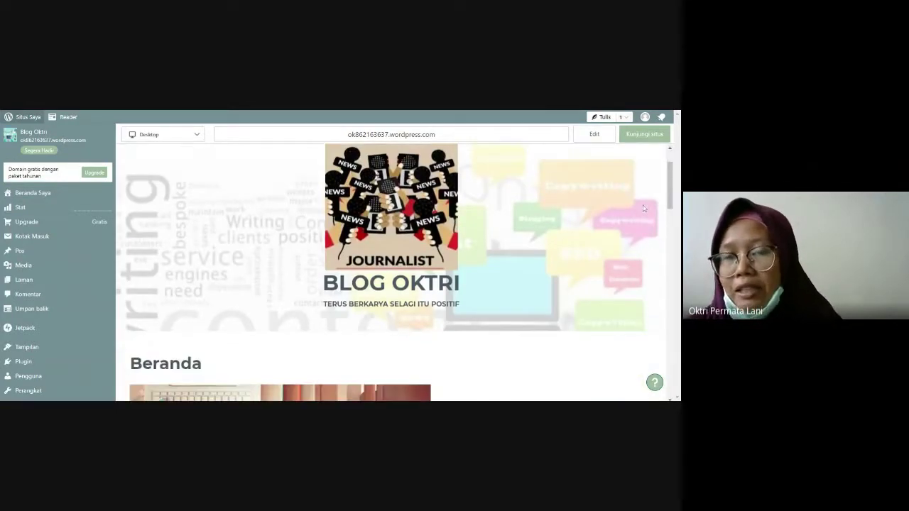
pyautogui.scroll(-10, 648, 212)
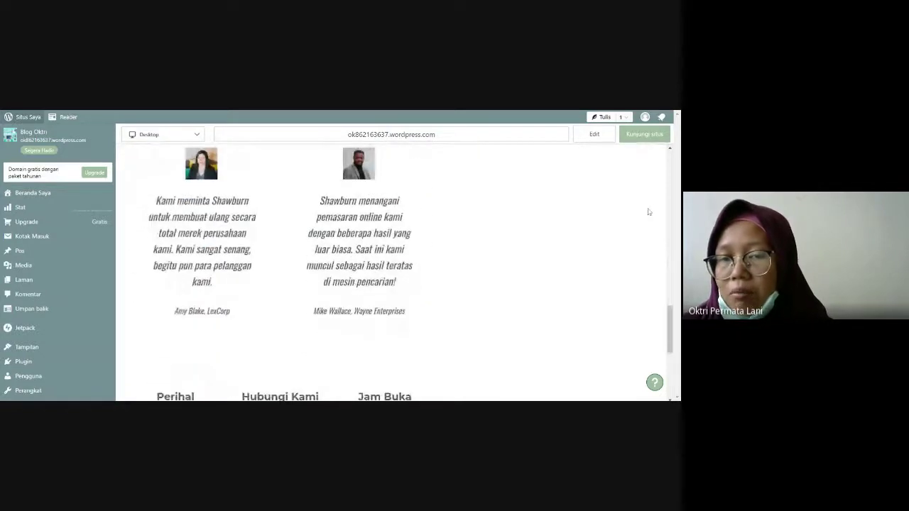
pyautogui.scroll(-3, 648, 211)
pyautogui.scroll(15, 649, 210)
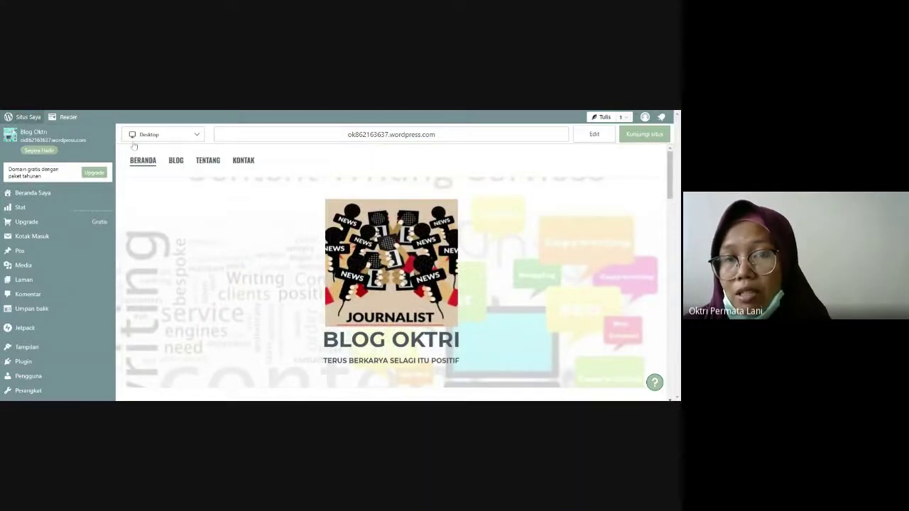
pyautogui.scroll(-15, 191, 227)
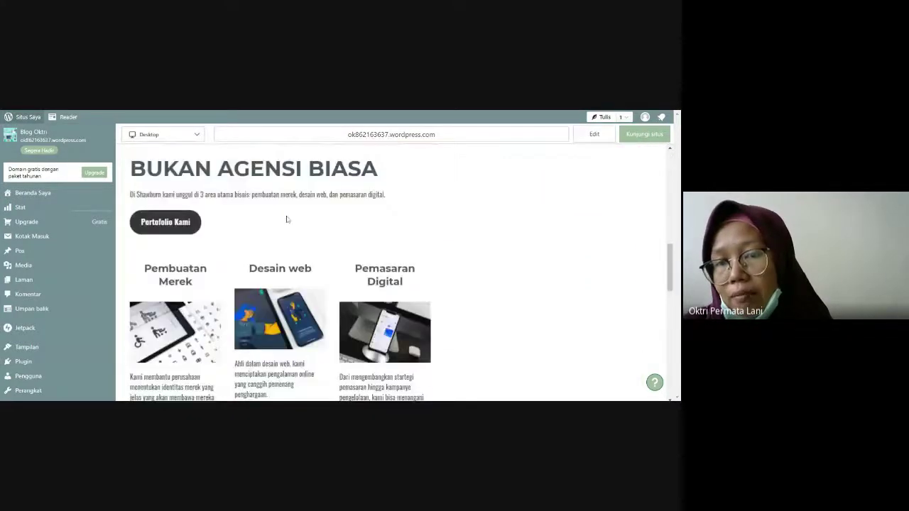
pyautogui.scroll(-4, 292, 214)
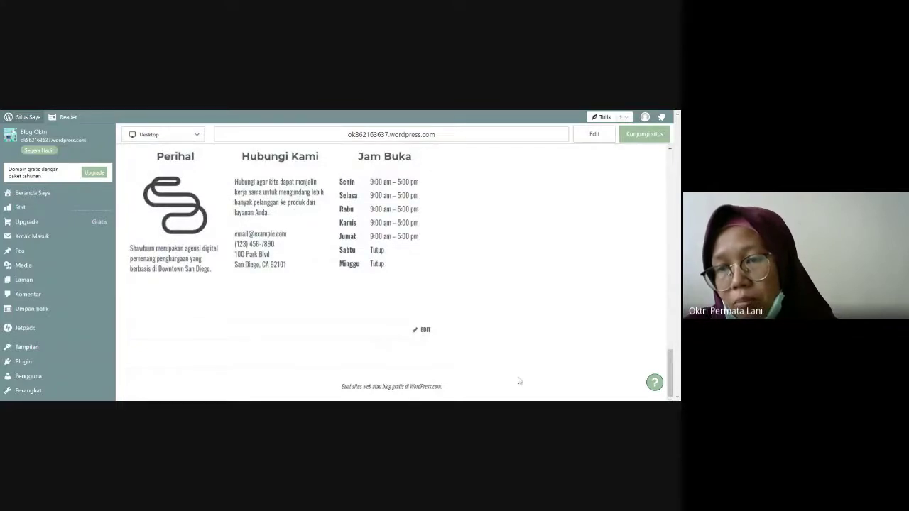
# Step: Open the Beranda page in the editor using the edit link near the footer of the preview
pyautogui.scroll(20, 424, 337)
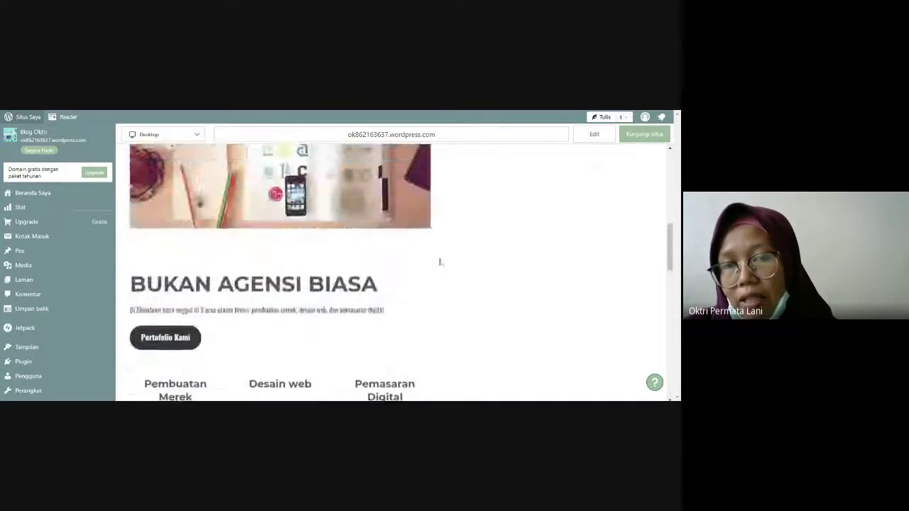
pyautogui.scroll(-20, 438, 195)
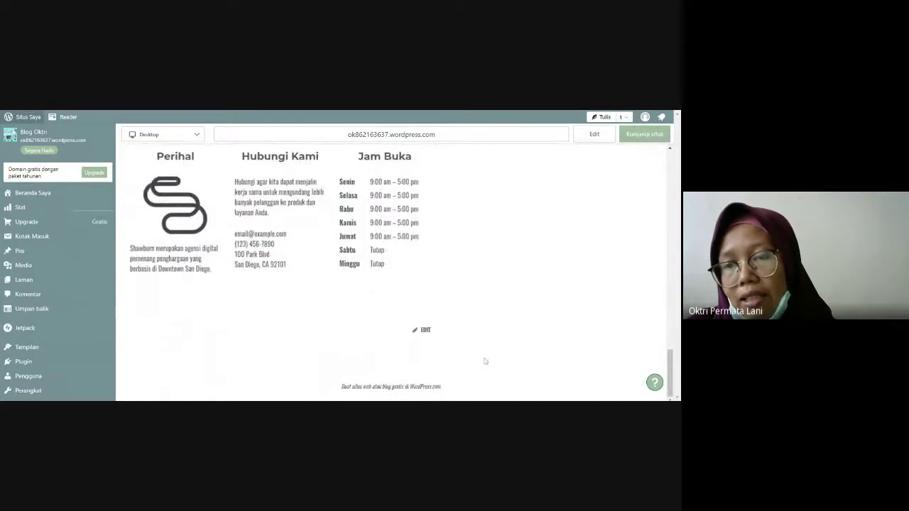
pyautogui.click(425, 329)
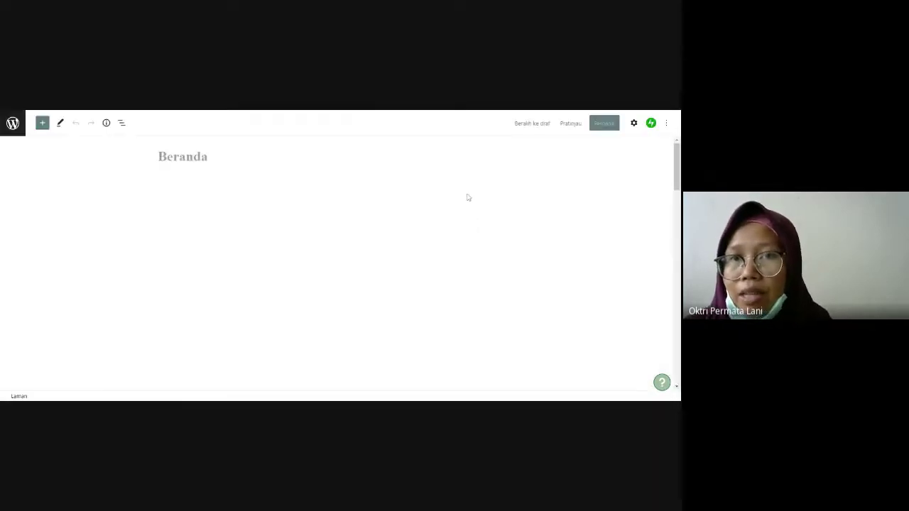
# Step: Open the block library in the Beranda page editor and examine the available text and media blocks, then close it
pyautogui.scroll(-3, 482, 212)
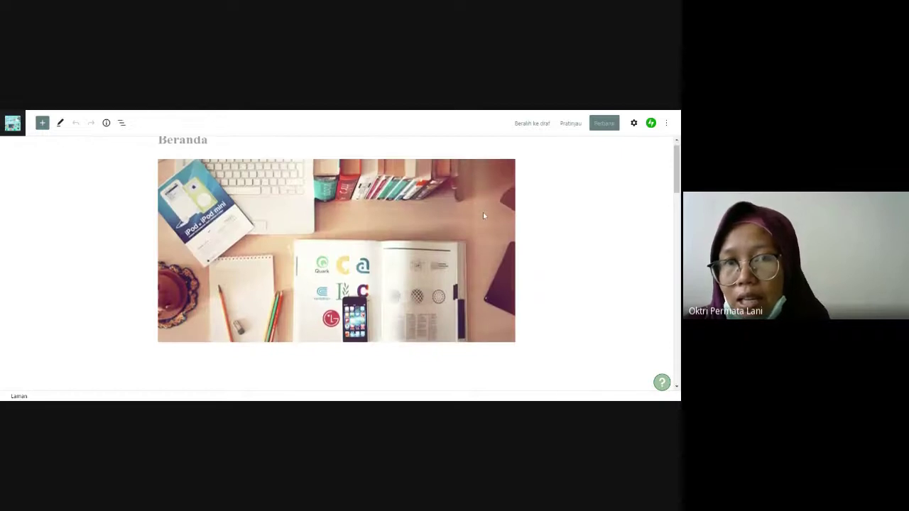
pyautogui.click(42, 122)
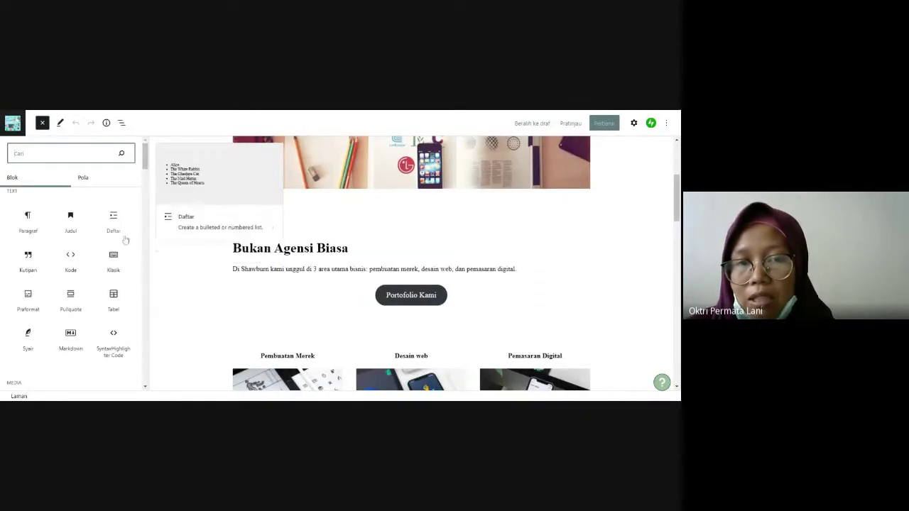
pyautogui.scroll(-1, 58, 278)
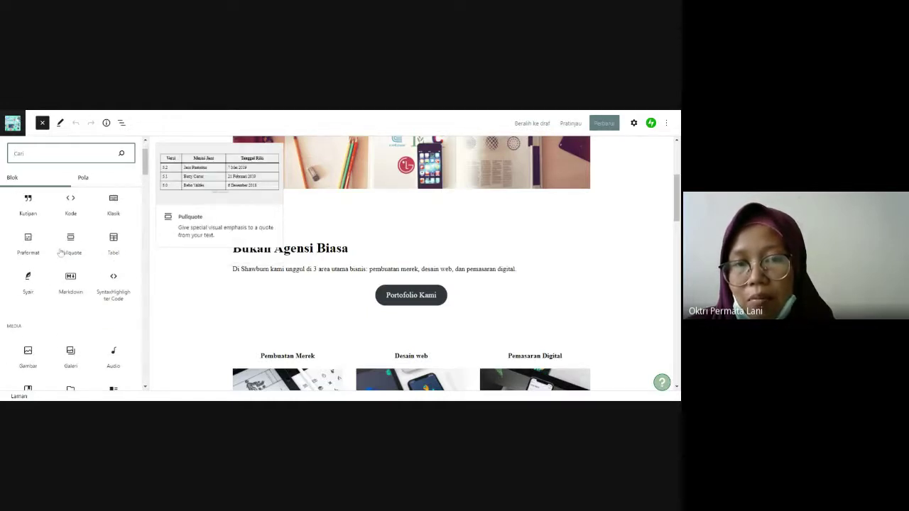
pyautogui.scroll(-1, 70, 284)
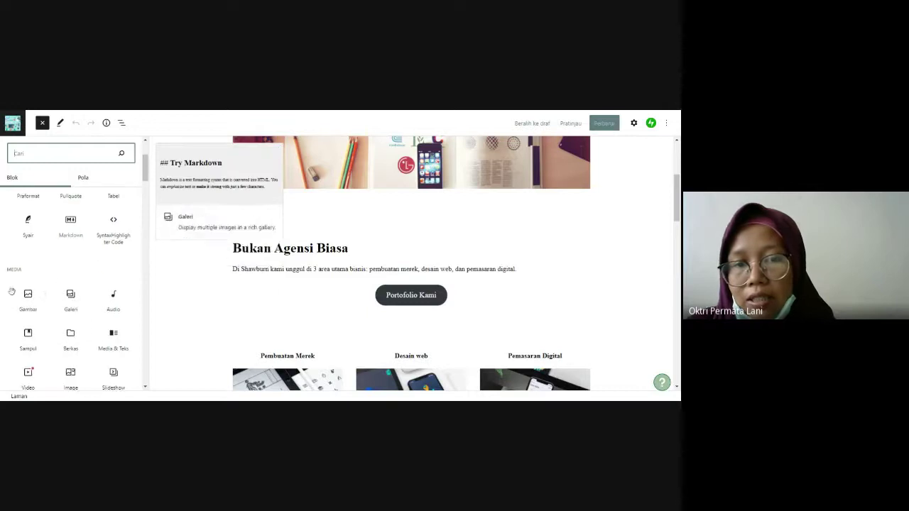
pyautogui.scroll(-1, 27, 312)
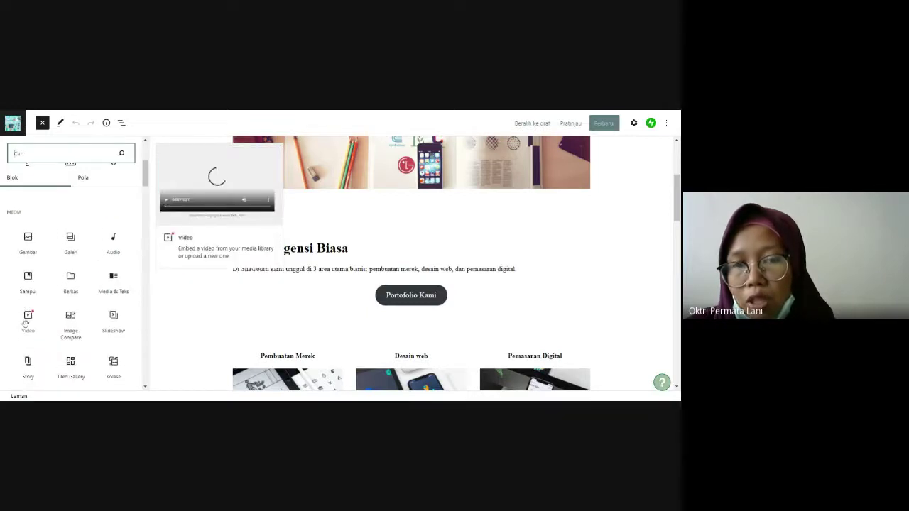
pyautogui.scroll(-1, 107, 330)
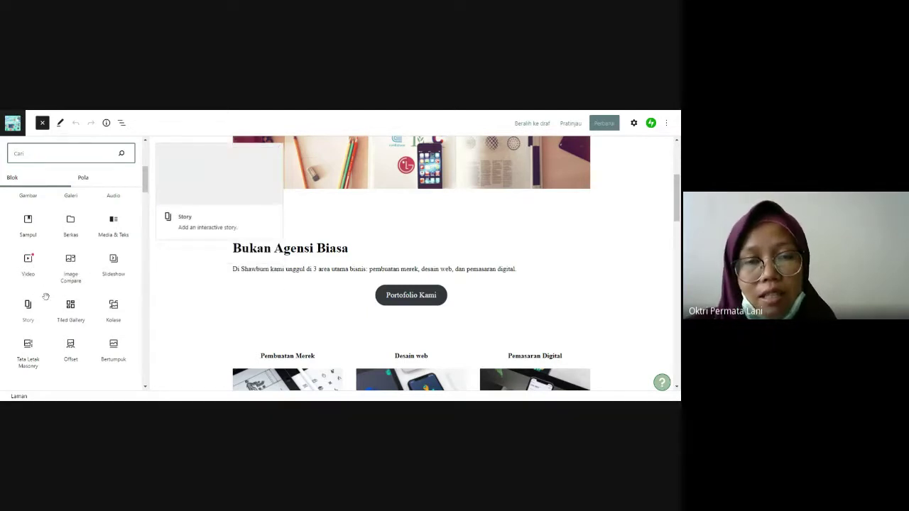
pyautogui.click(42, 123)
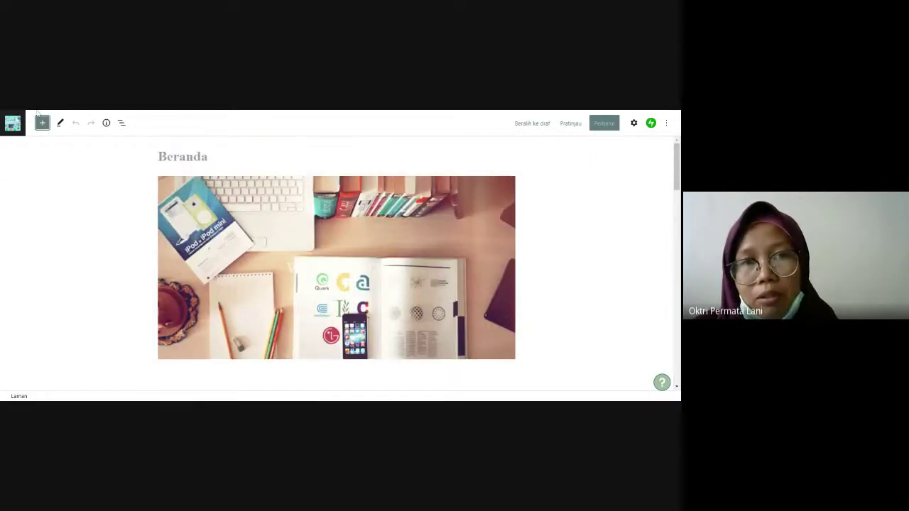
# Step: Leave the Beranda page editor and return to the site preview
pyautogui.click(13, 123)
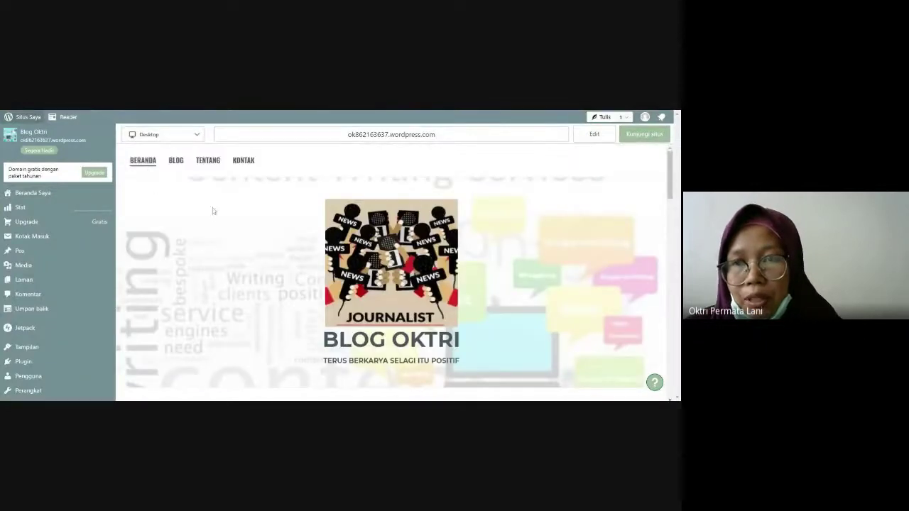
pyautogui.scroll(-3, 219, 204)
pyautogui.scroll(3, 218, 203)
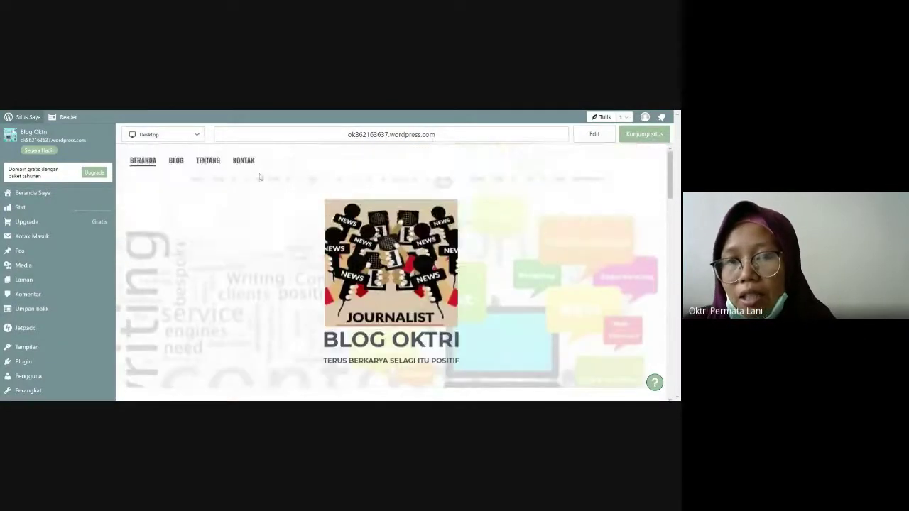
# Step: Open the Blog page in the site preview and examine it from the header to the subscription form
pyautogui.click(176, 161)
pyautogui.scroll(-3, 564, 272)
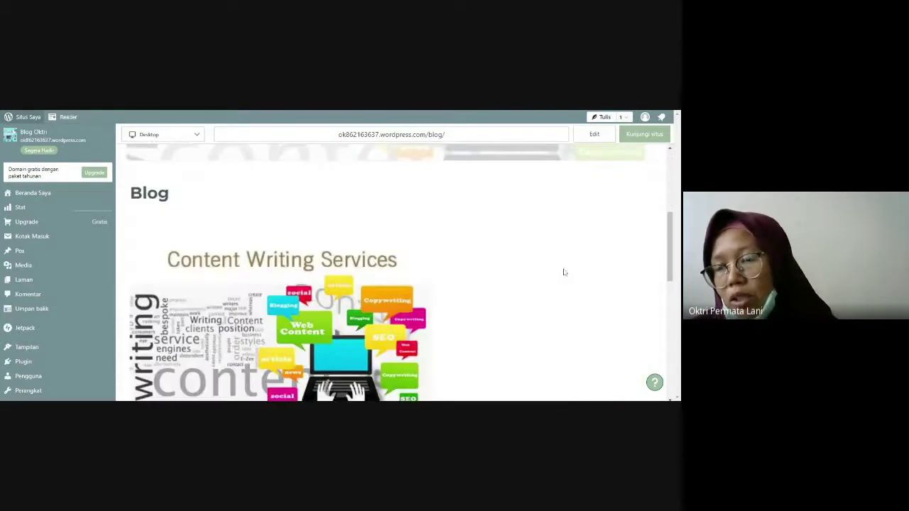
pyautogui.scroll(-10, 564, 272)
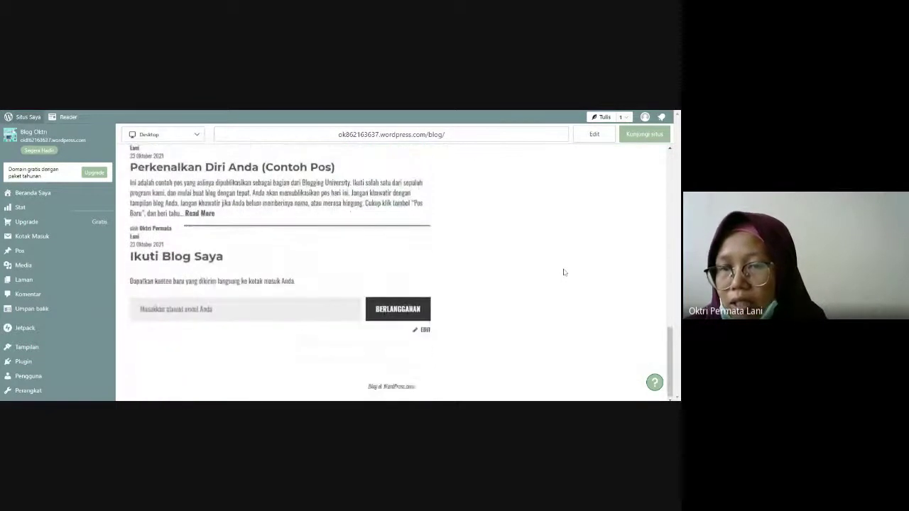
pyautogui.scroll(12, 551, 302)
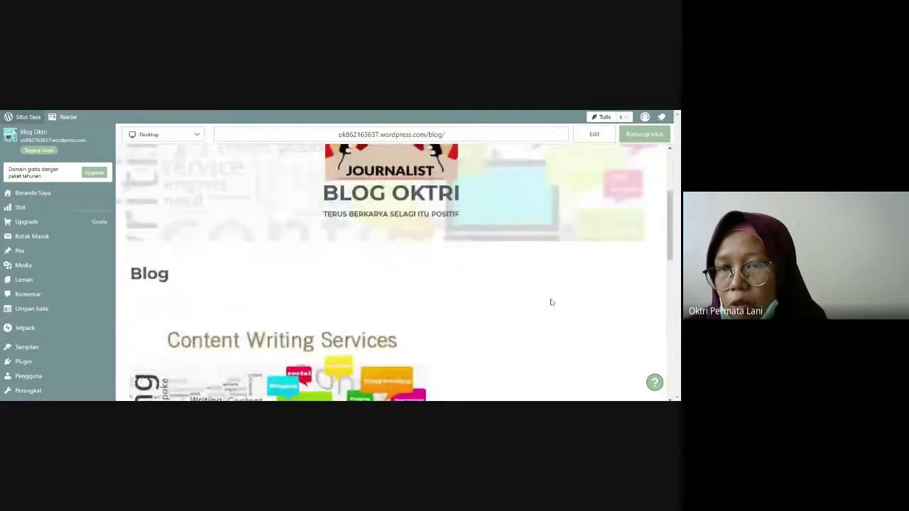
pyautogui.scroll(-3, 315, 262)
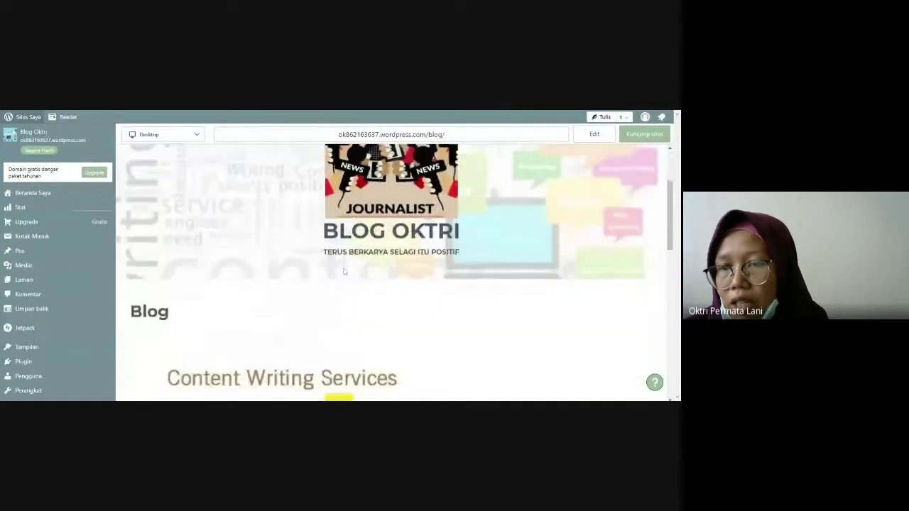
pyautogui.scroll(-10, 354, 265)
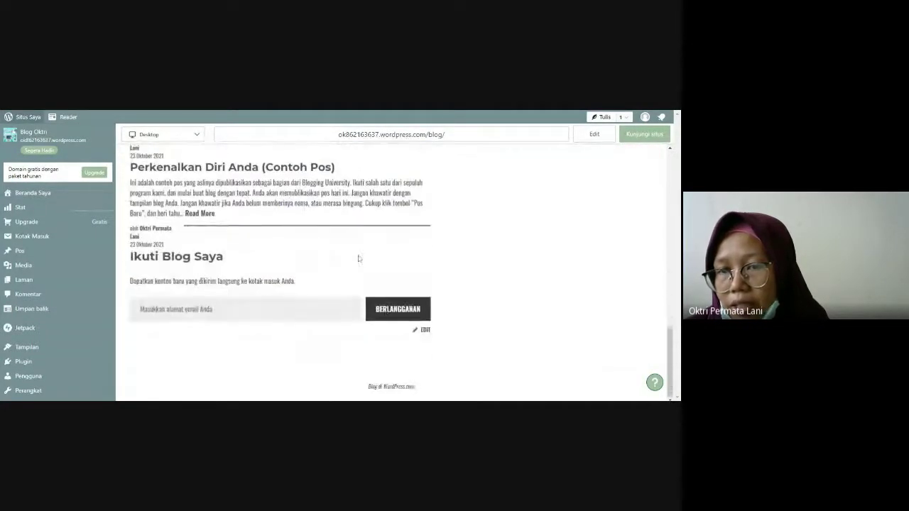
pyautogui.scroll(12, 361, 258)
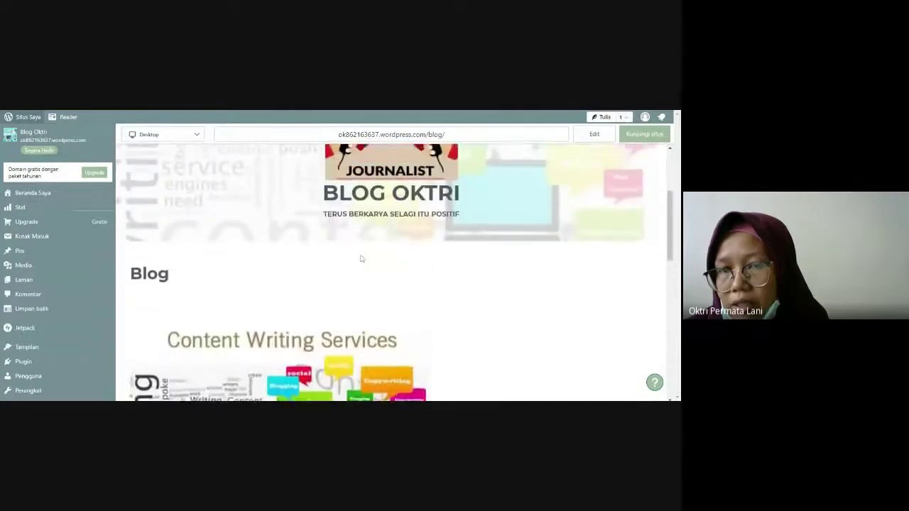
pyautogui.scroll(-6, 360, 259)
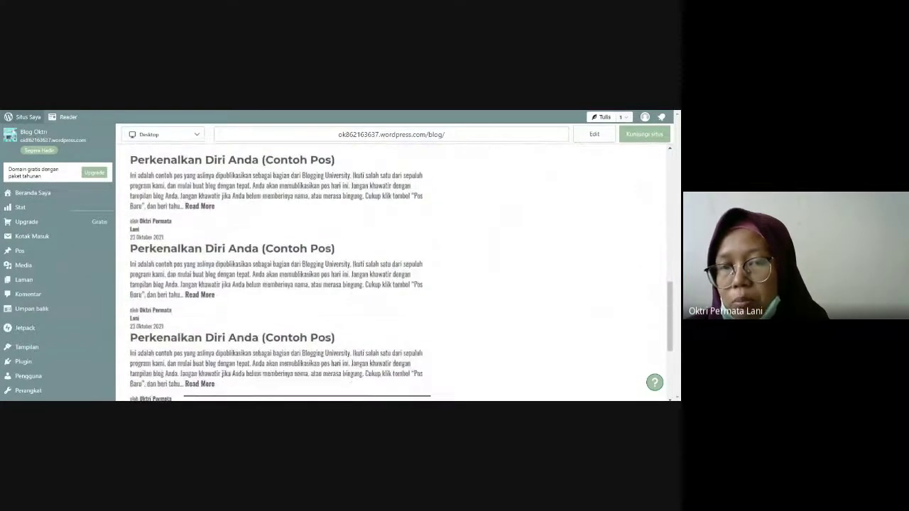
pyautogui.scroll(-2, 221, 257)
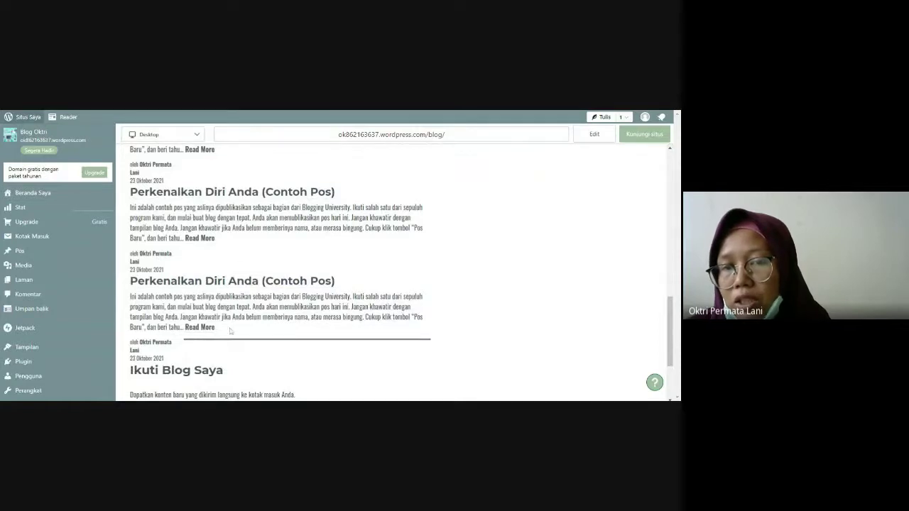
pyautogui.scroll(10, 230, 330)
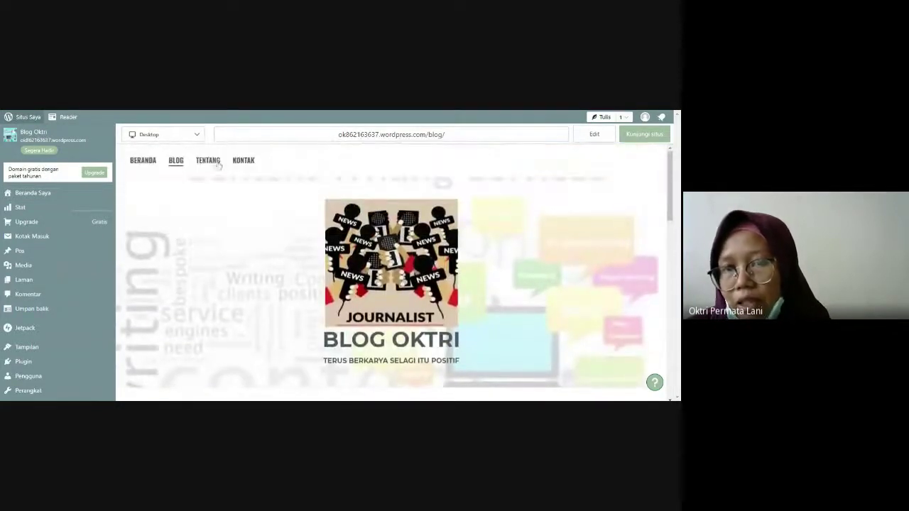
# Step: Open the Tentang page in the site preview and examine its photo, heading and introductory text
pyautogui.click(217, 163)
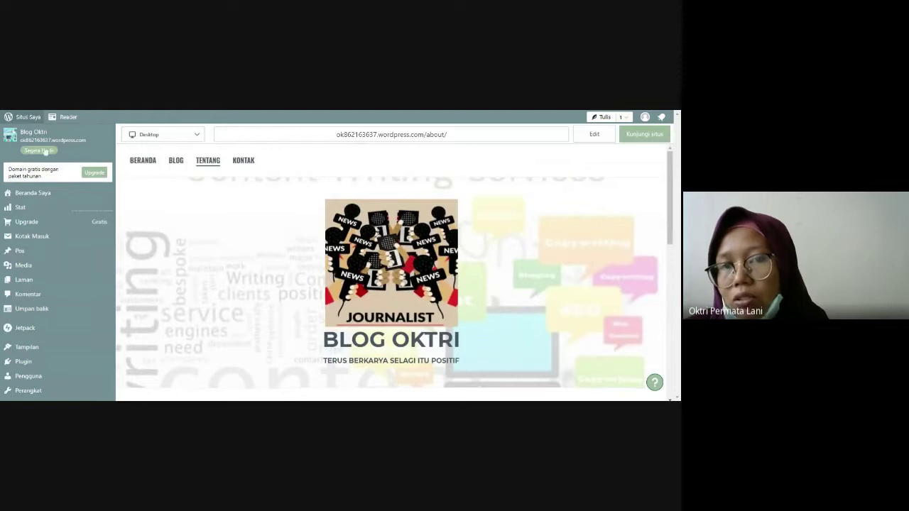
pyautogui.scroll(-3, 302, 193)
pyautogui.scroll(-2, 302, 194)
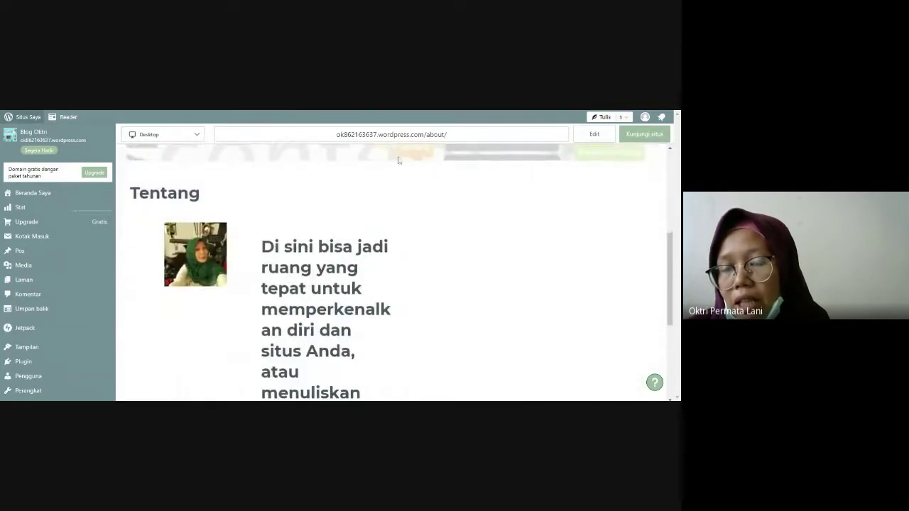
pyautogui.scroll(-3, 248, 223)
pyautogui.scroll(3, 247, 223)
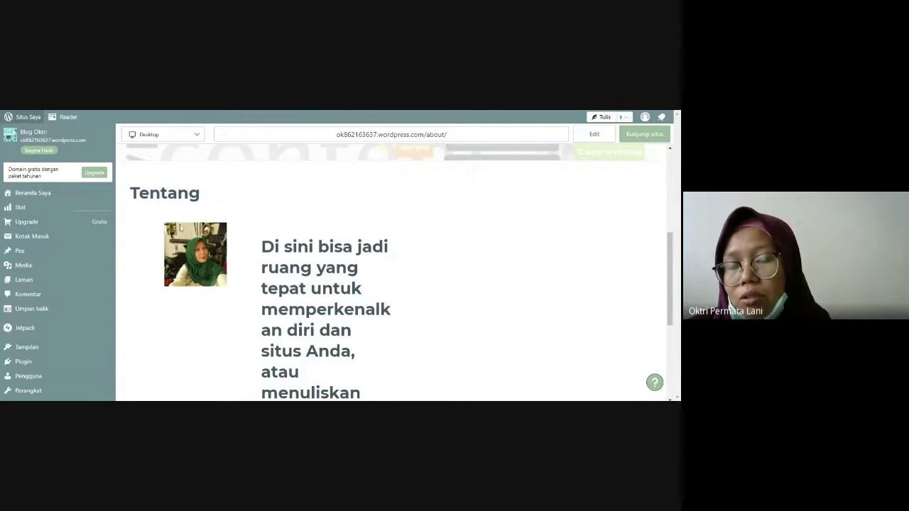
pyautogui.scroll(-3, 210, 267)
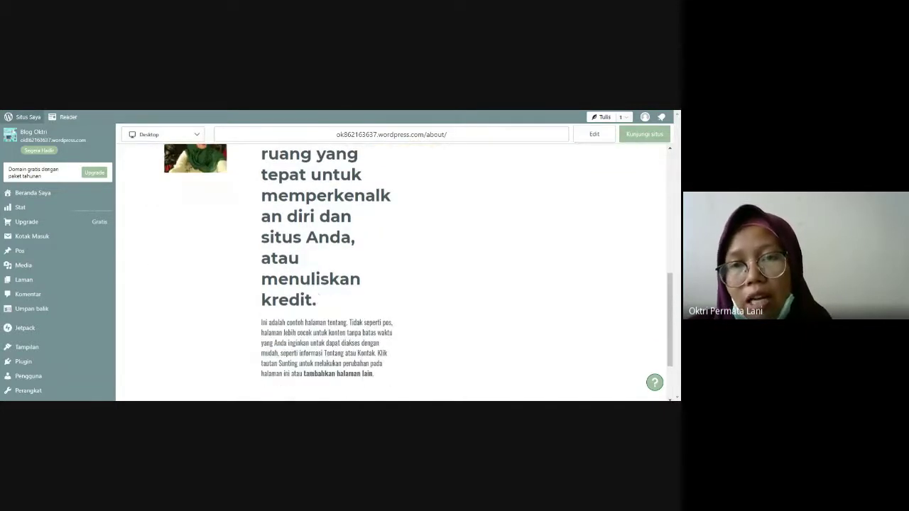
pyautogui.scroll(5, 205, 277)
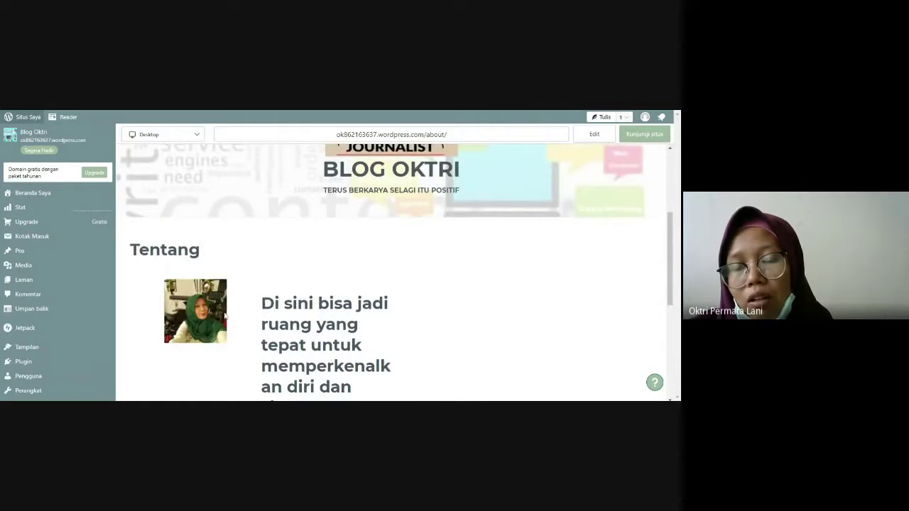
pyautogui.scroll(-5, 397, 292)
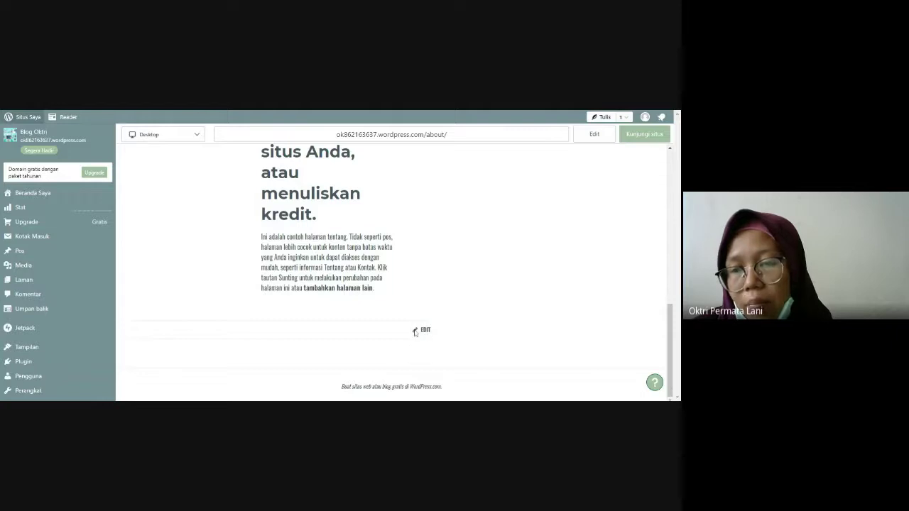
# Step: Open the Tentang page in the editor and upload the news illustration into the empty Gambar block
pyautogui.click(426, 331)
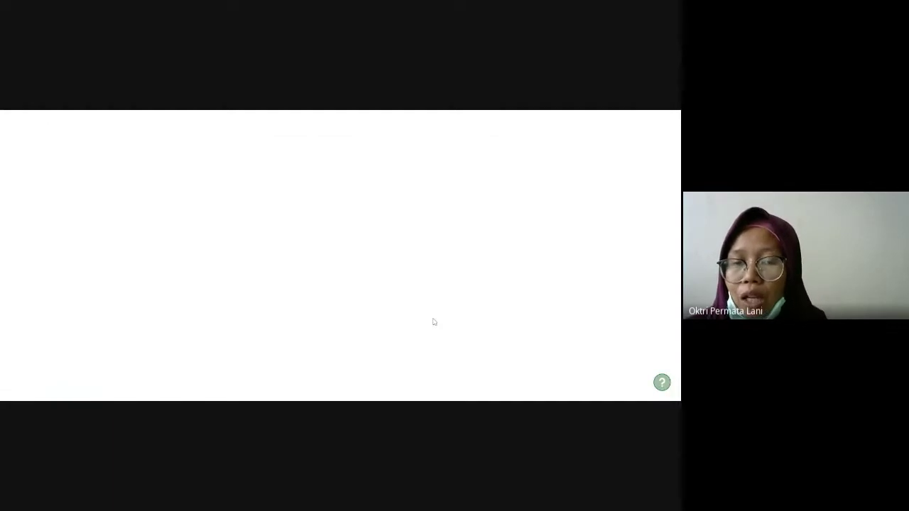
pyautogui.scroll(-1, 417, 300)
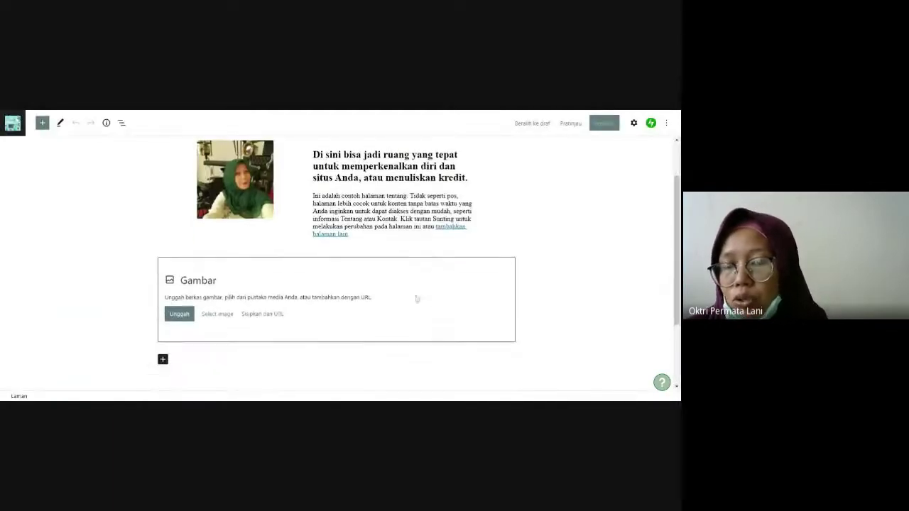
pyautogui.click(187, 315)
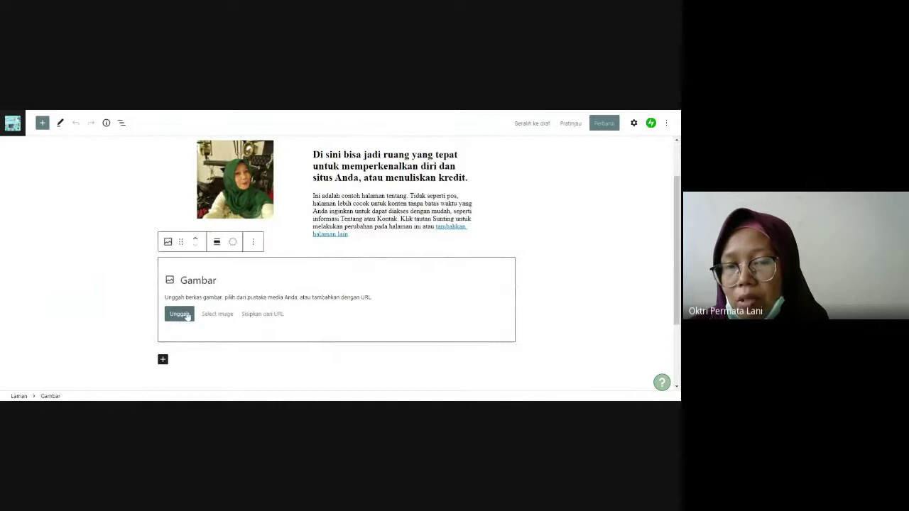
pyautogui.click(187, 316)
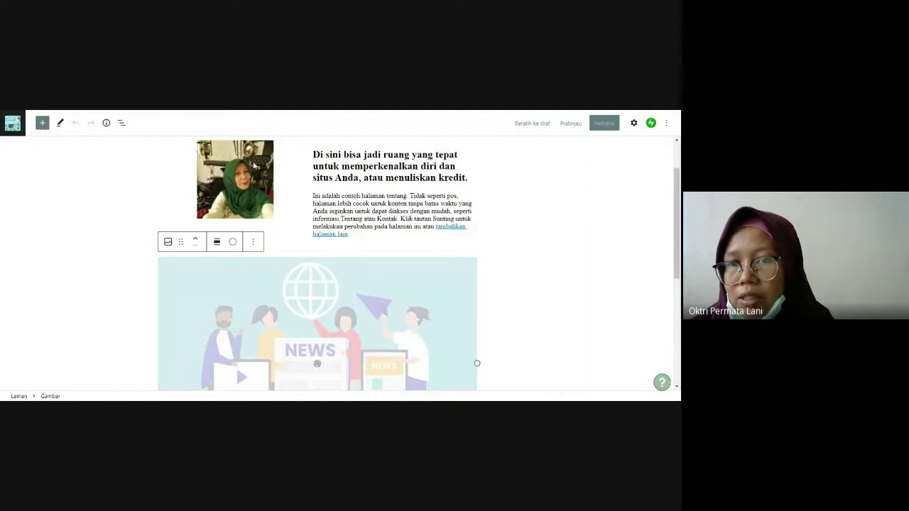
# Step: Delete the portrait photo from the column beside the Tentang page's introductory text
pyautogui.scroll(-3, 283, 284)
pyautogui.scroll(5, 236, 328)
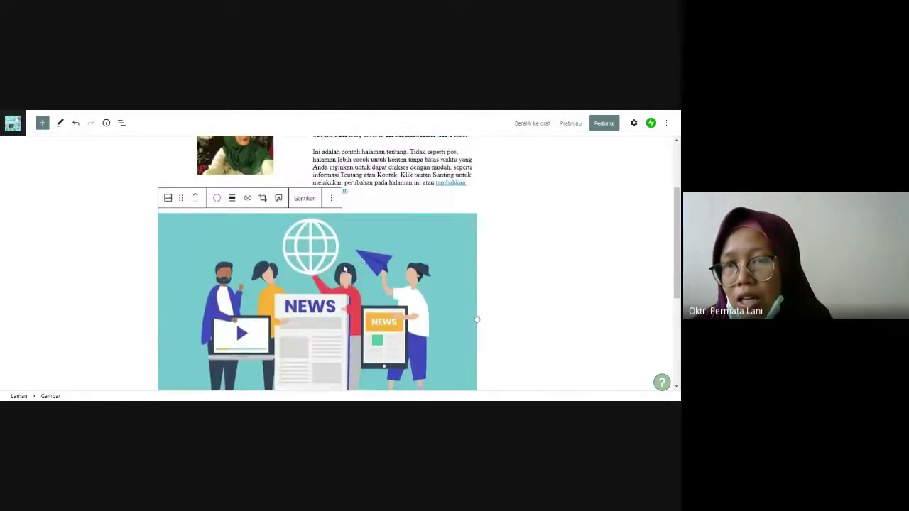
pyautogui.scroll(2, 353, 259)
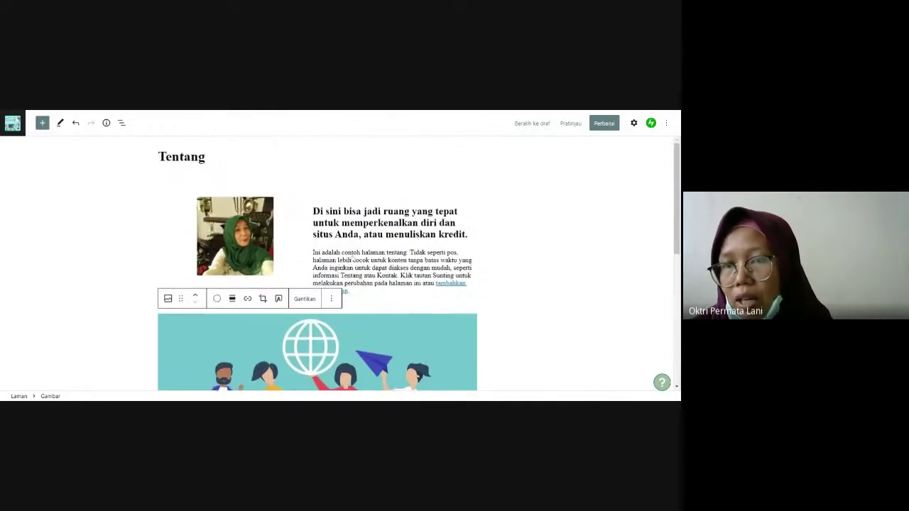
pyautogui.click(239, 218)
pyautogui.scroll(-1, 262, 252)
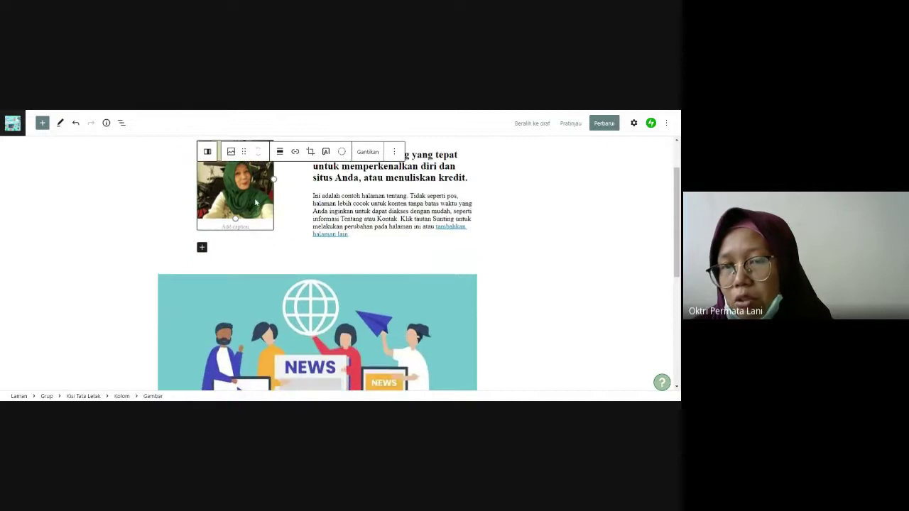
pyautogui.press('Delete')
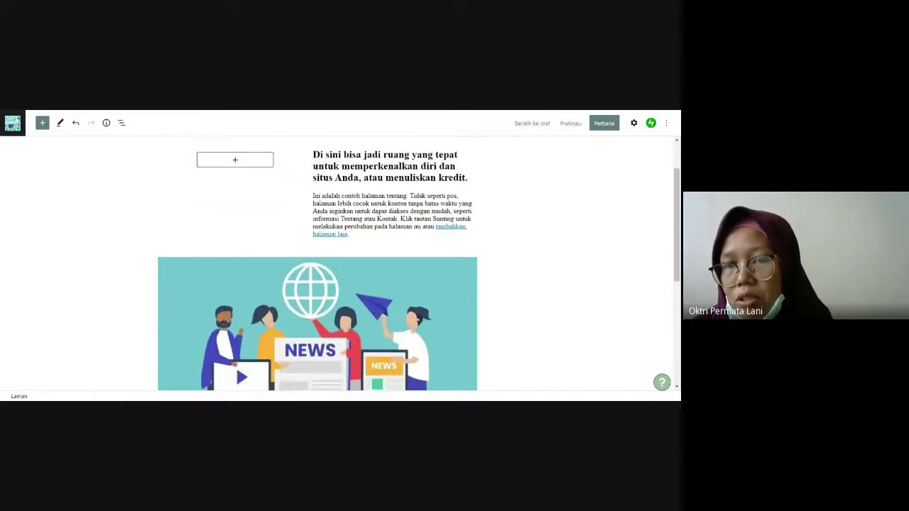
# Step: Insert a Gambar block in the empty column beside the introductory text and upload the hoax news illustration into it
pyautogui.click(472, 361)
pyautogui.scroll(-5, 313, 317)
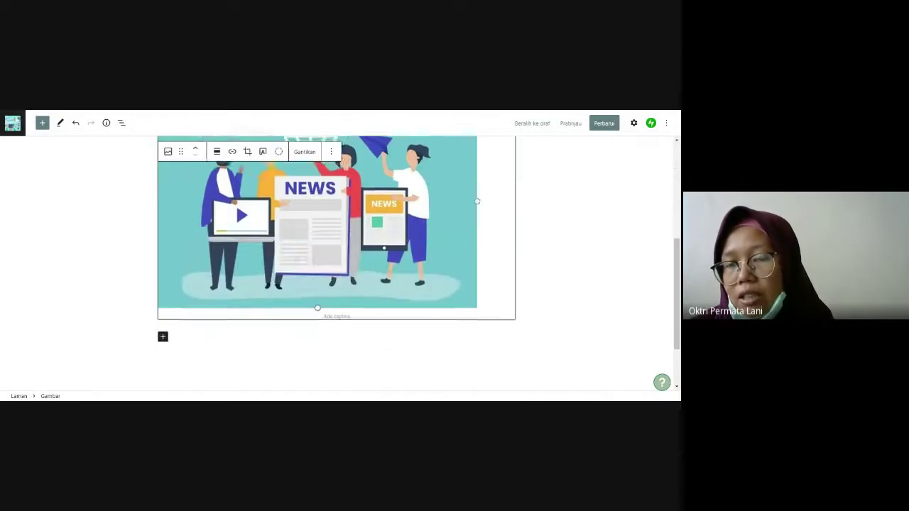
pyautogui.scroll(5, 309, 294)
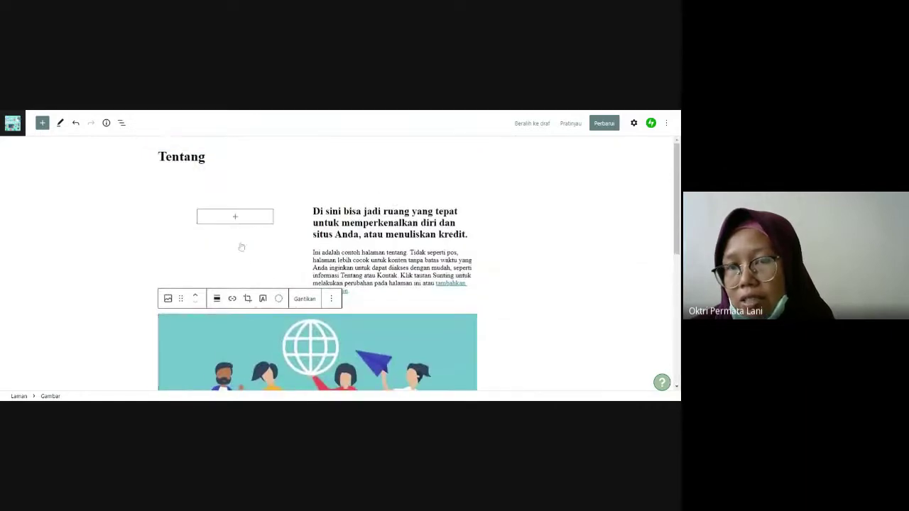
pyautogui.click(235, 217)
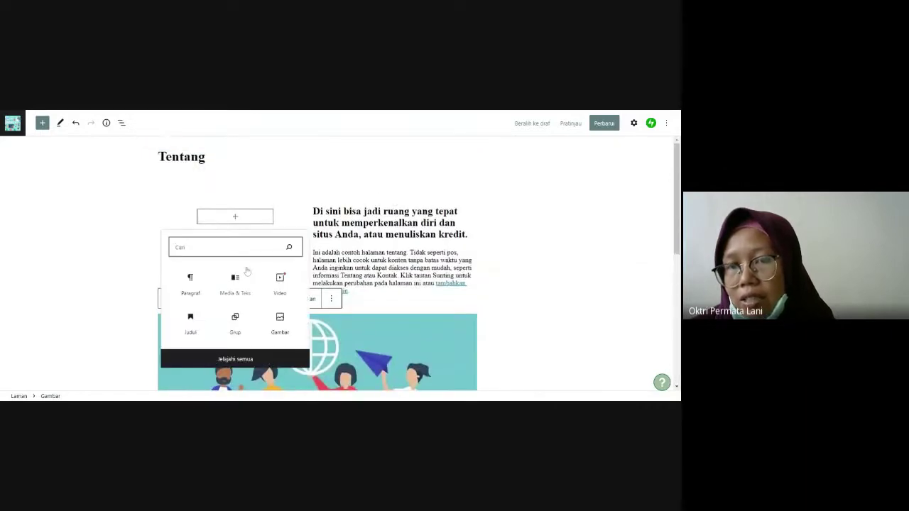
pyautogui.click(279, 319)
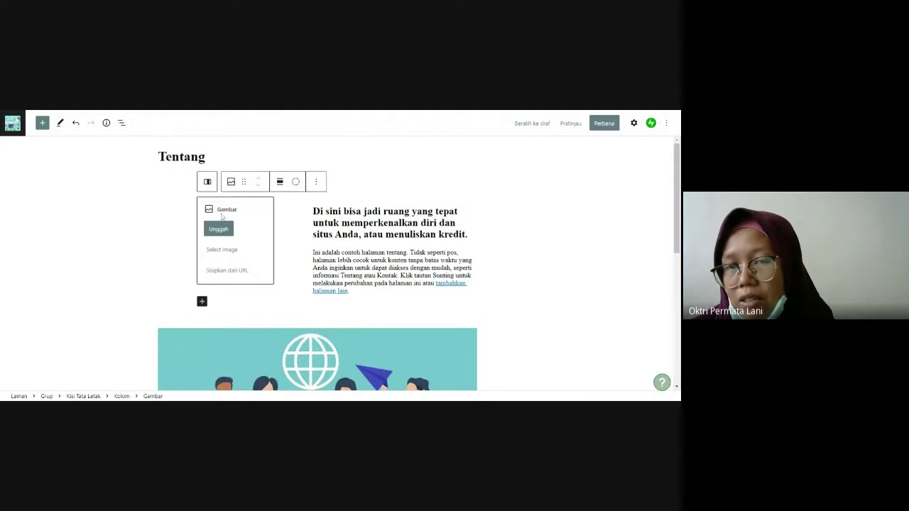
pyautogui.click(219, 230)
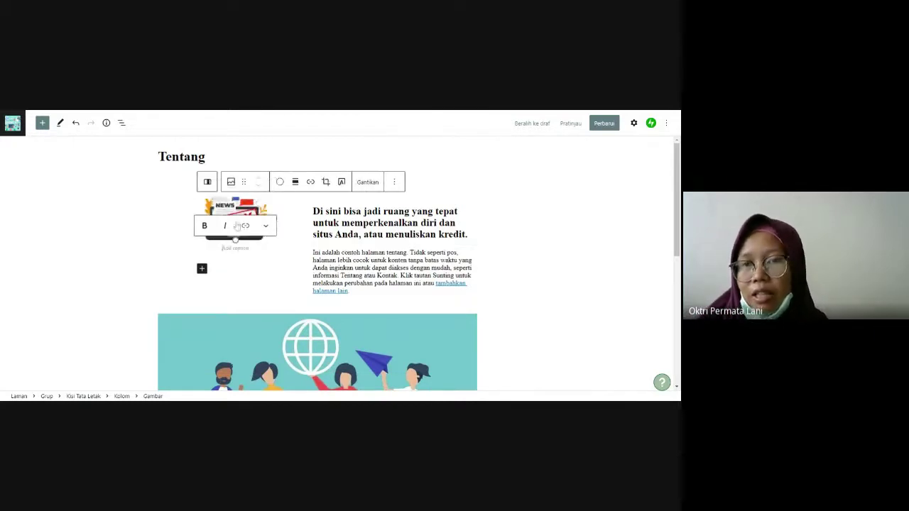
# Step: Add an empty paragraph block below the large news illustration and open its list of insertable blocks
pyautogui.scroll(-4, 388, 373)
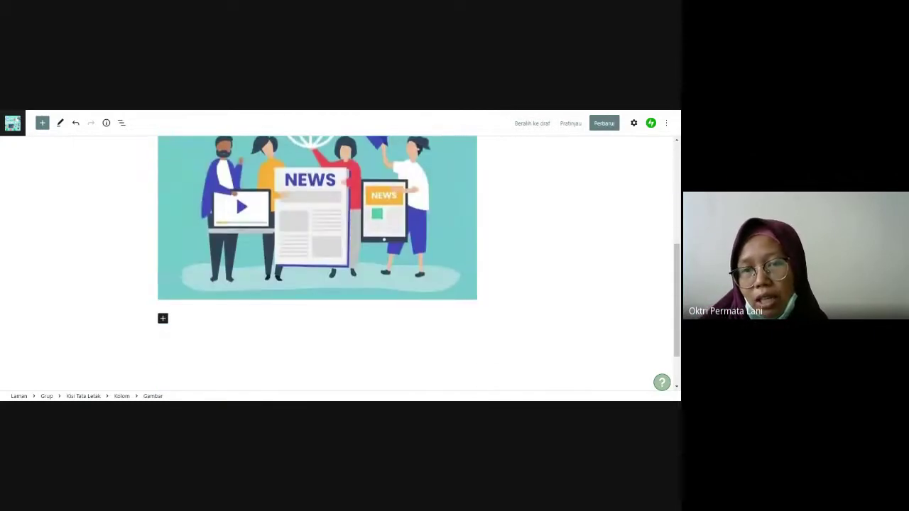
pyautogui.scroll(5, 170, 268)
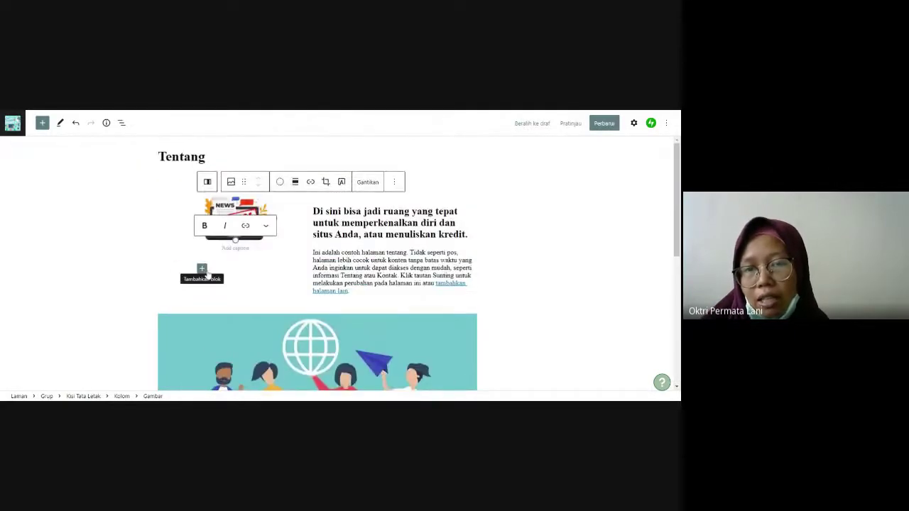
pyautogui.scroll(-4, 206, 274)
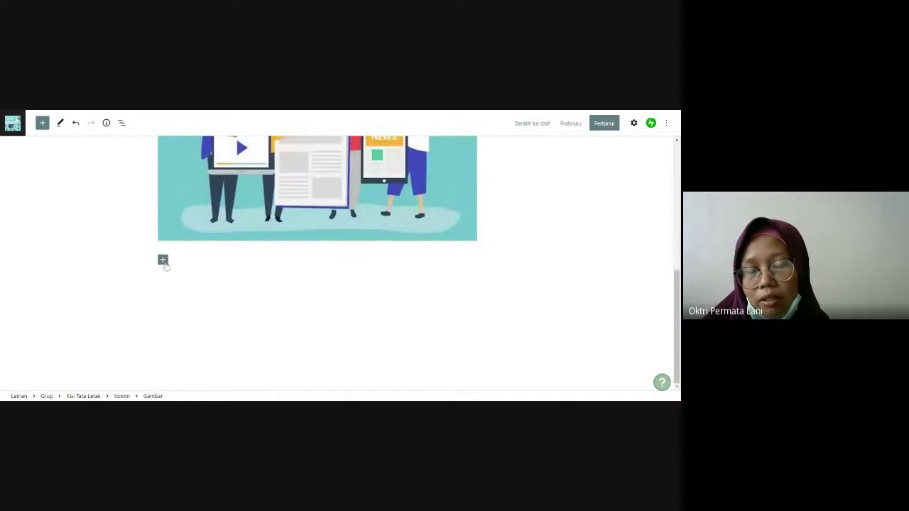
pyautogui.click(163, 260)
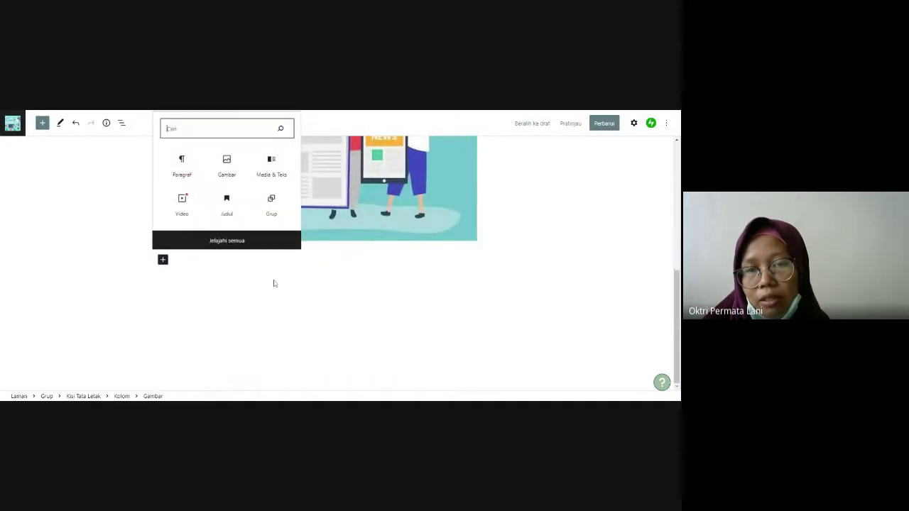
pyautogui.click(350, 301)
pyautogui.click(510, 260)
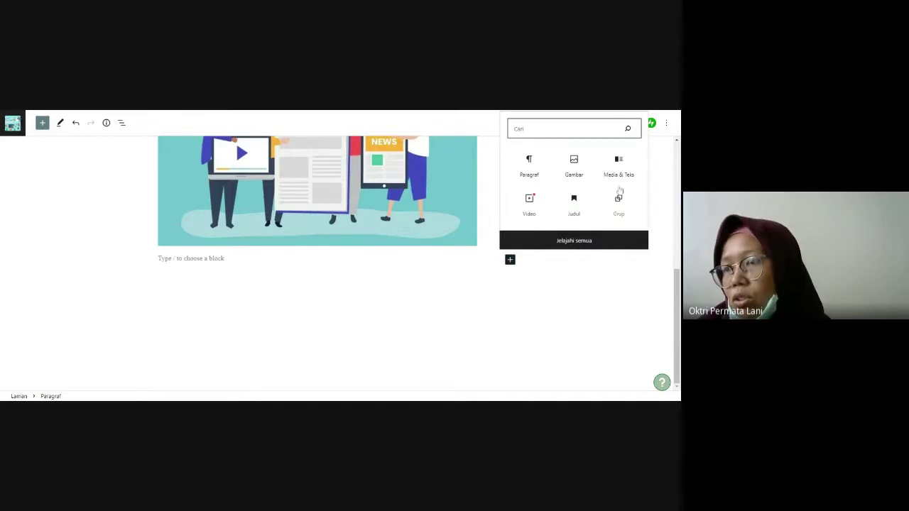
# Step: Delete the large news illustration below the Tentang page's introductory section
pyautogui.scroll(2, 390, 319)
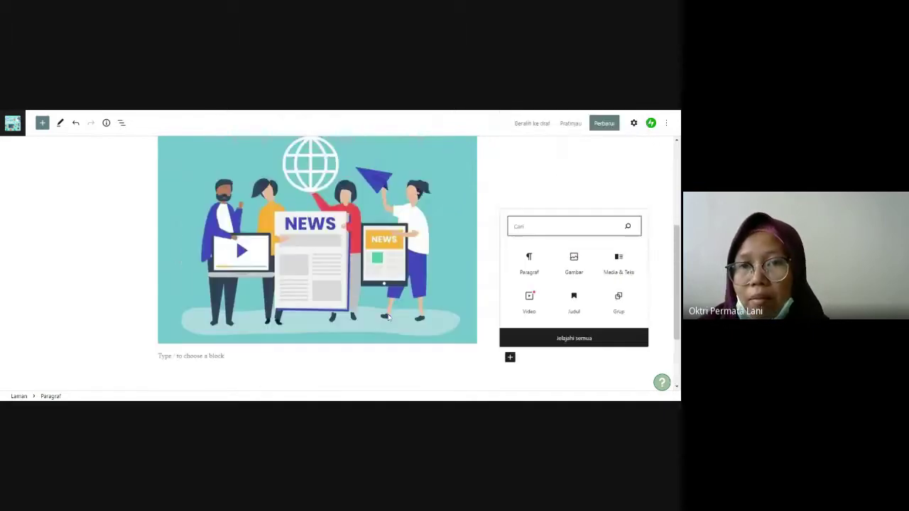
pyautogui.scroll(4, 388, 317)
pyautogui.scroll(-5, 502, 294)
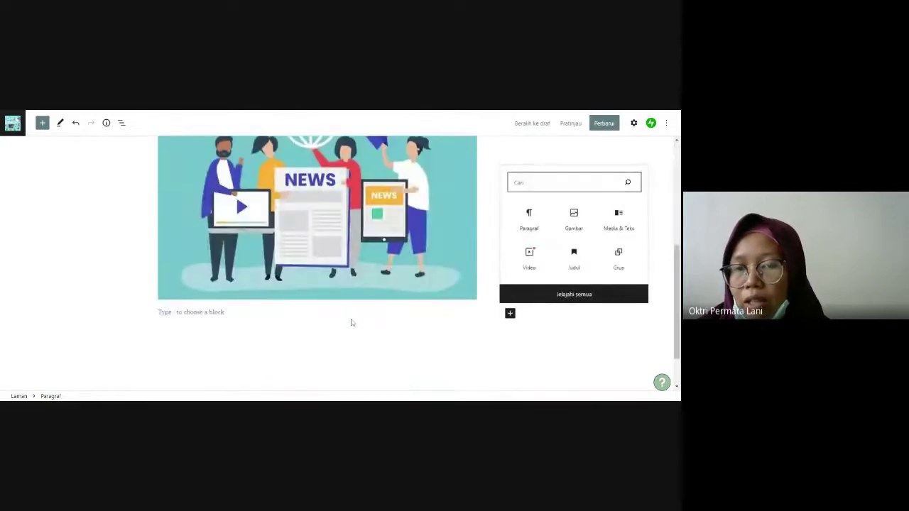
pyautogui.scroll(4, 351, 323)
pyautogui.click(310, 353)
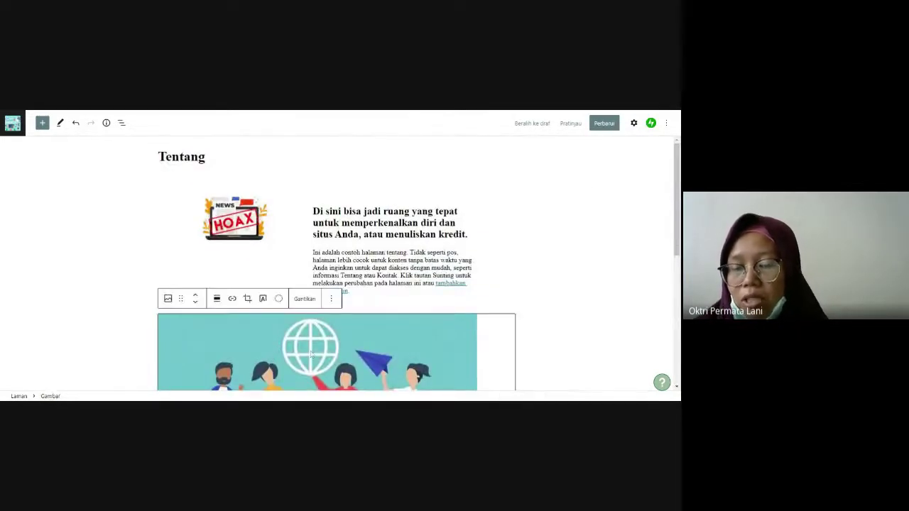
pyautogui.press('Delete')
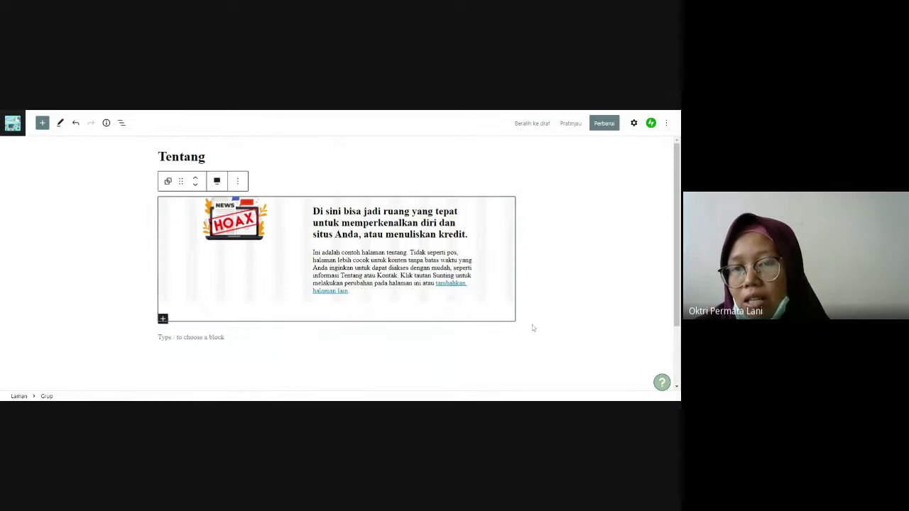
pyautogui.click(436, 331)
pyautogui.scroll(-2, 312, 286)
pyautogui.scroll(2, 309, 285)
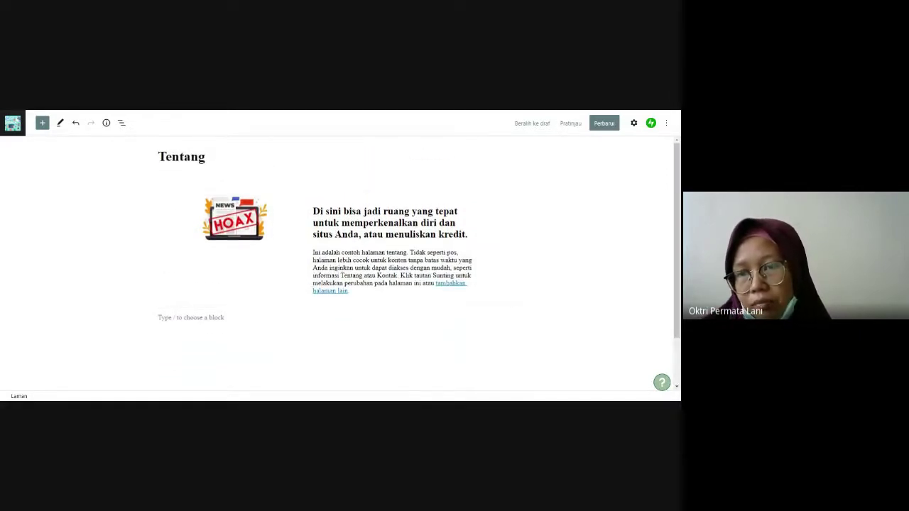
# Step: Clear all the placeholder text from the heading above the introductory paragraph
pyautogui.click(235, 227)
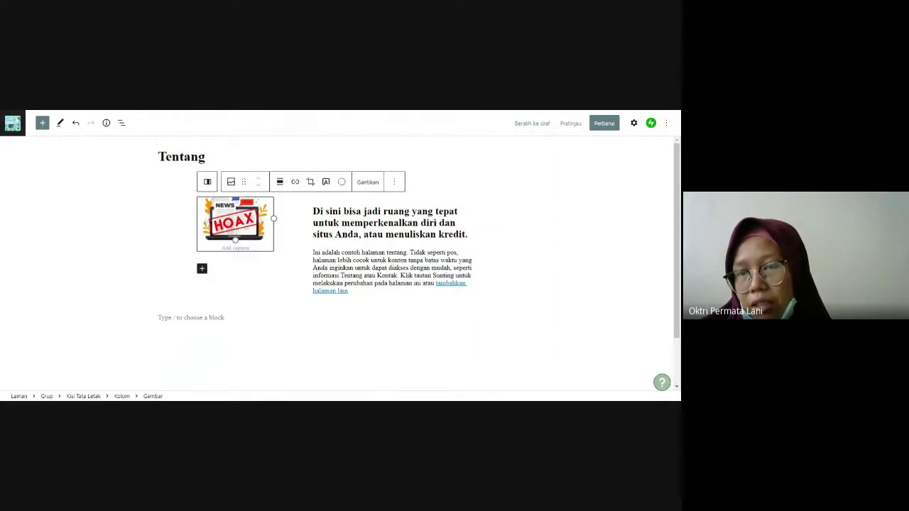
pyautogui.click(357, 234)
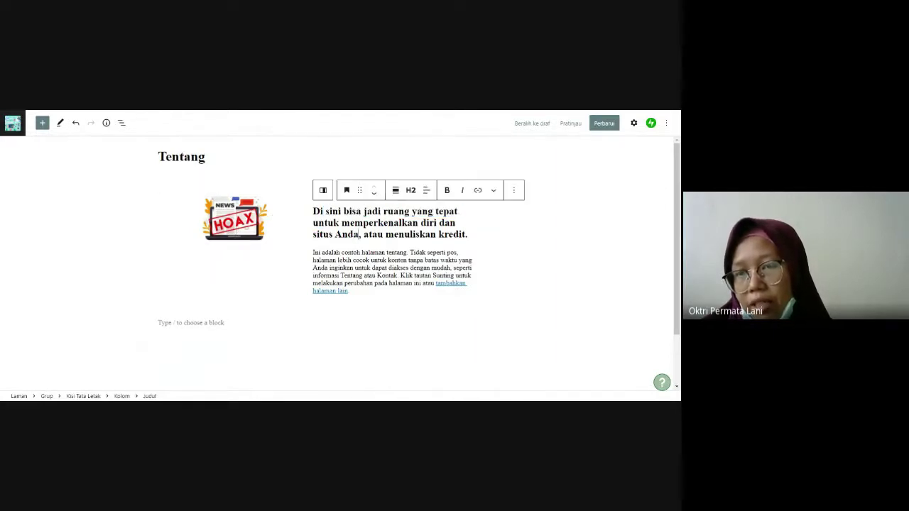
pyautogui.moveTo(342, 223); pyautogui.dragTo(450, 223)
pyautogui.click(395, 222)
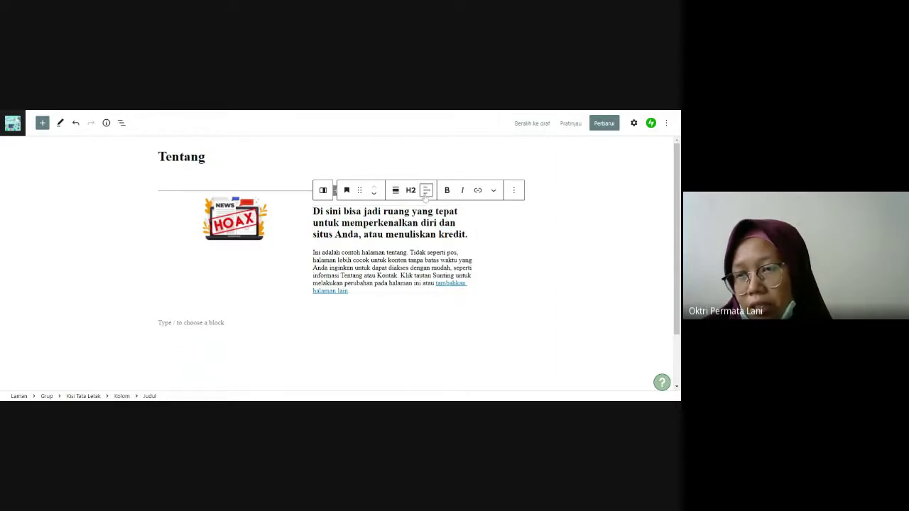
pyautogui.click(426, 191)
pyautogui.click(384, 235)
pyautogui.press('BackSpace')
pyautogui.press('BackSpace')
pyautogui.press('BackSpace')
pyautogui.press('BackSpace')
pyautogui.press('BackSpace')
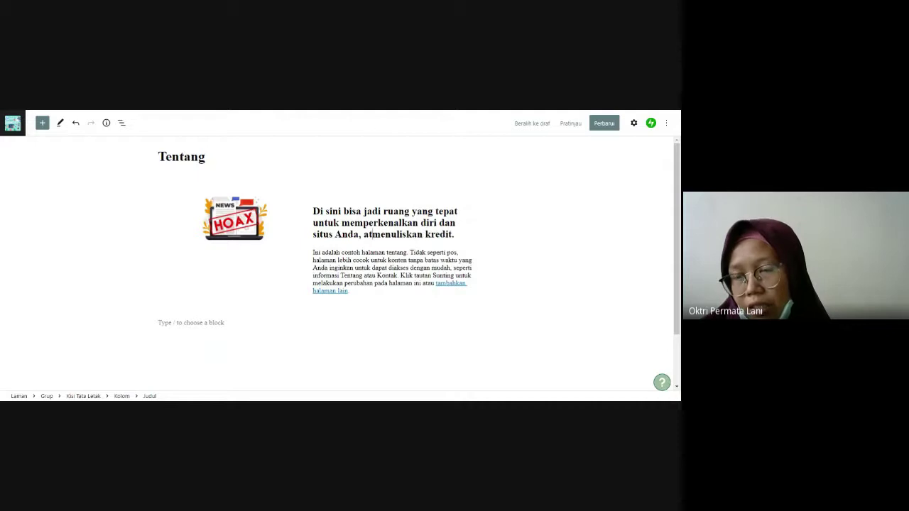
pyautogui.hotkey('ctrl', 'a')
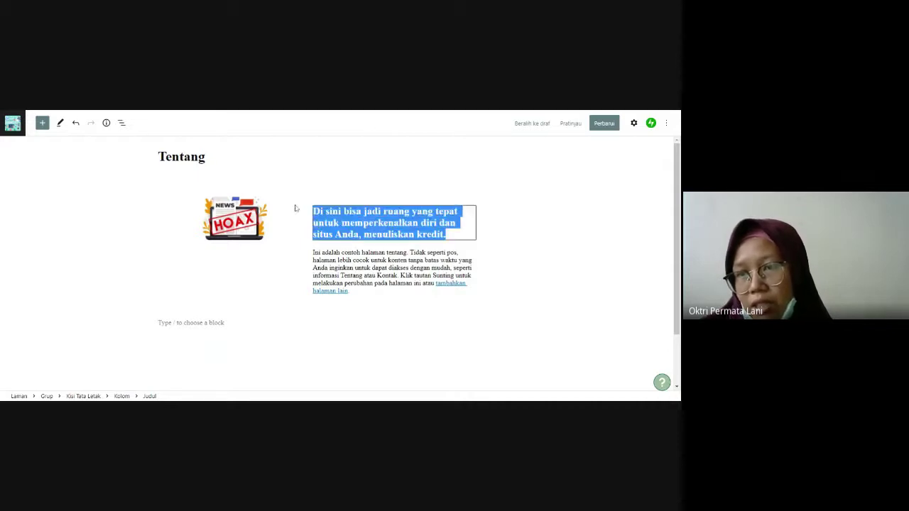
pyautogui.press('BackSpace')
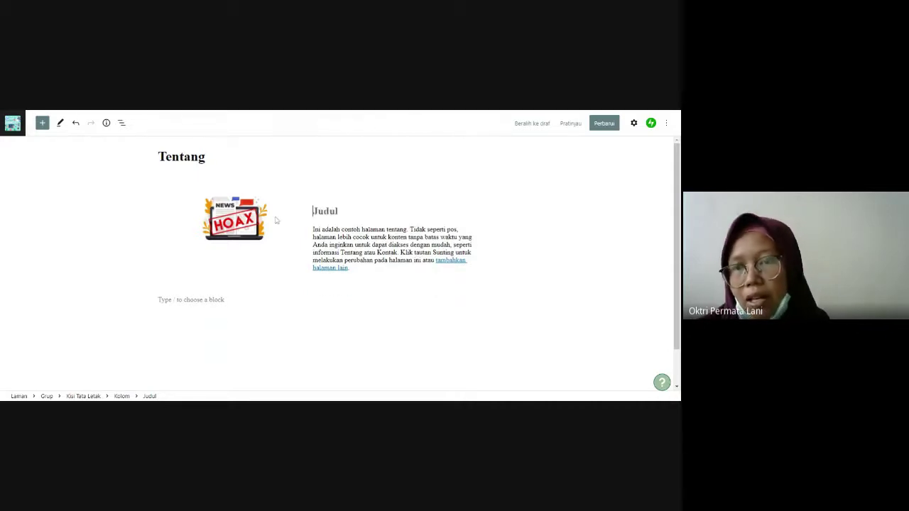
pyautogui.moveTo(350, 237); pyautogui.dragTo(325, 229)
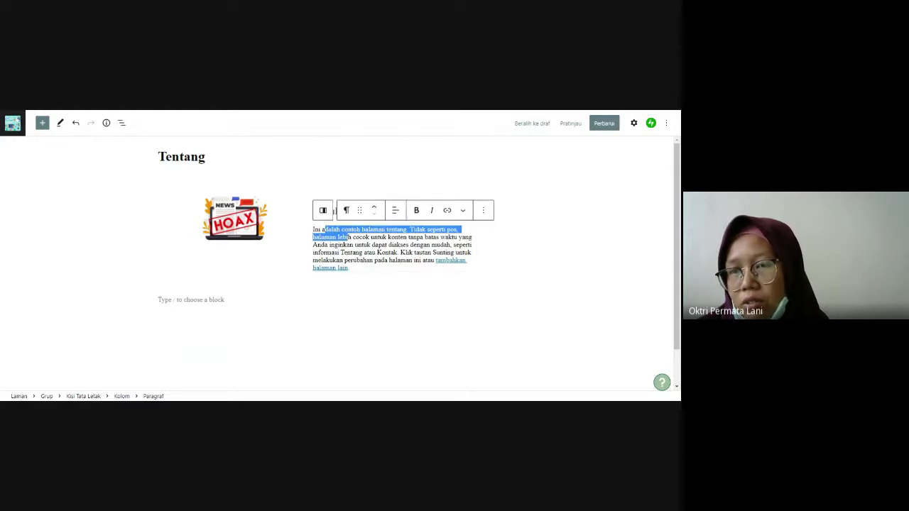
pyautogui.click(368, 252)
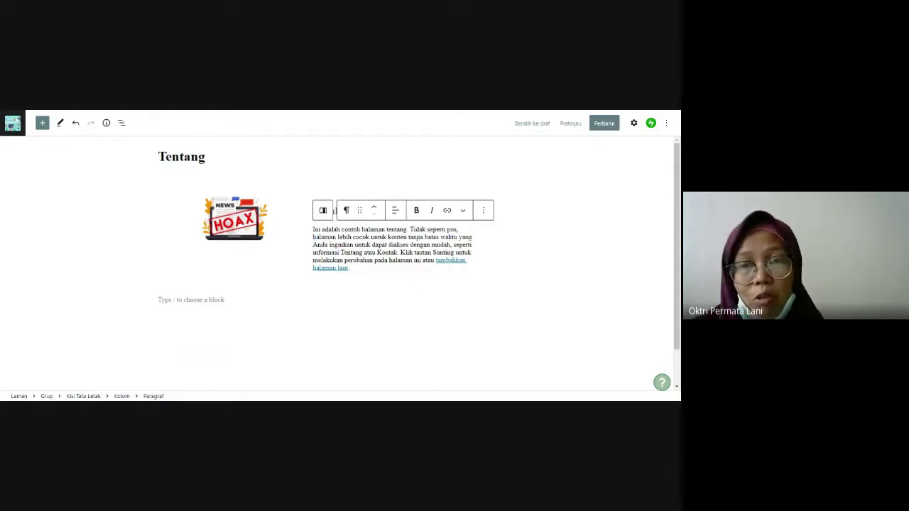
pyautogui.press('Up')
pyautogui.press('Up')
pyautogui.press('Up')
pyautogui.press('Up')
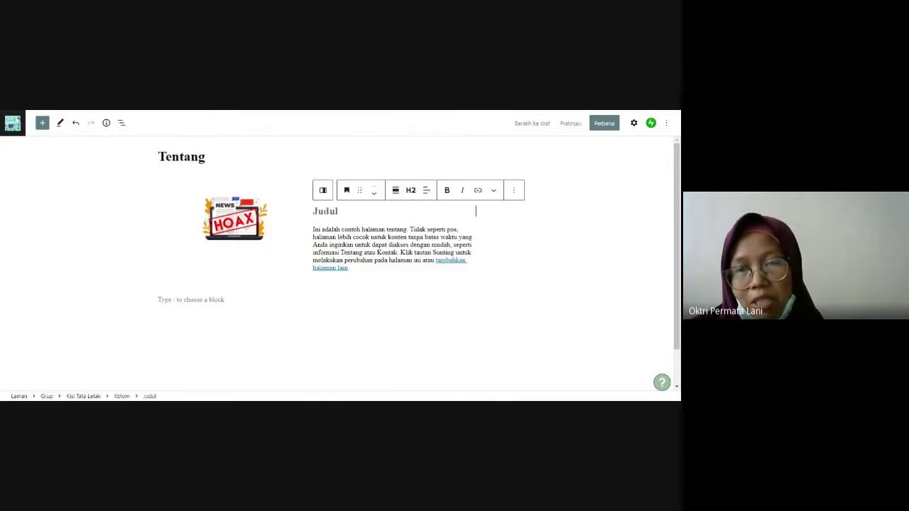
pyautogui.click(230, 217)
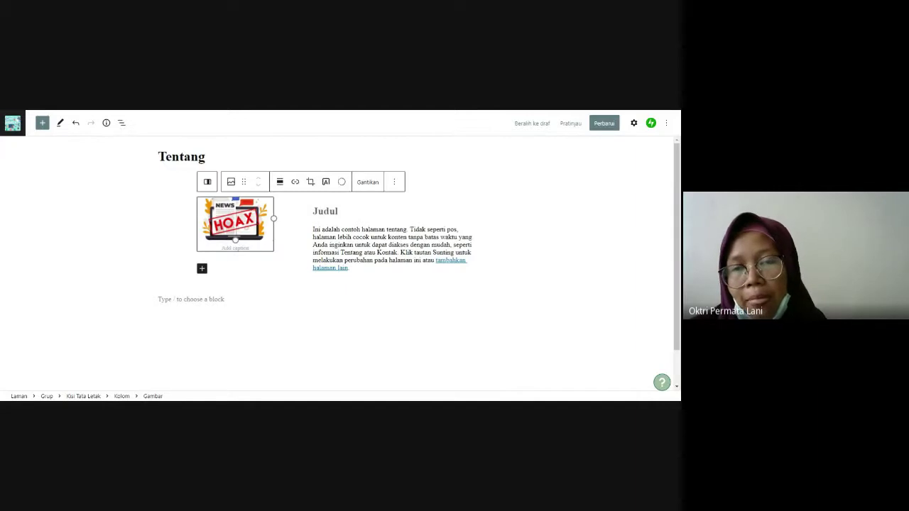
pyautogui.click(202, 267)
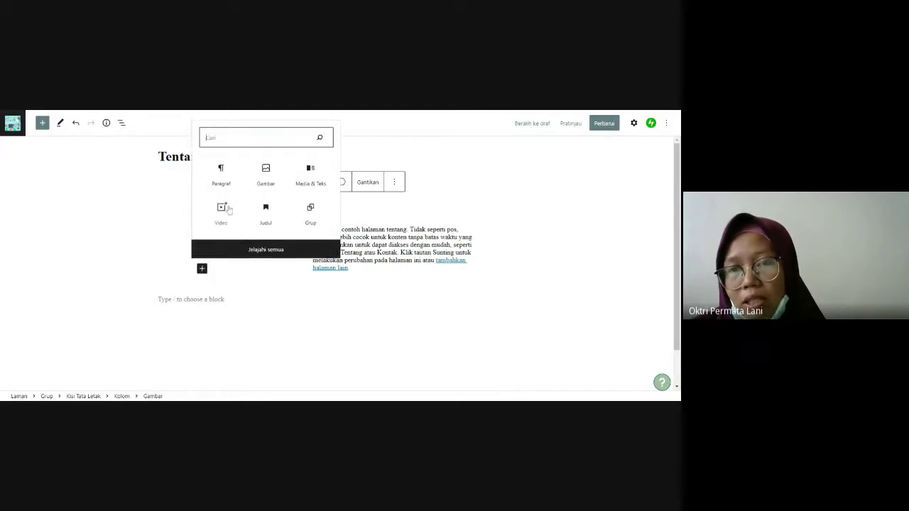
pyautogui.click(275, 311)
pyautogui.click(254, 232)
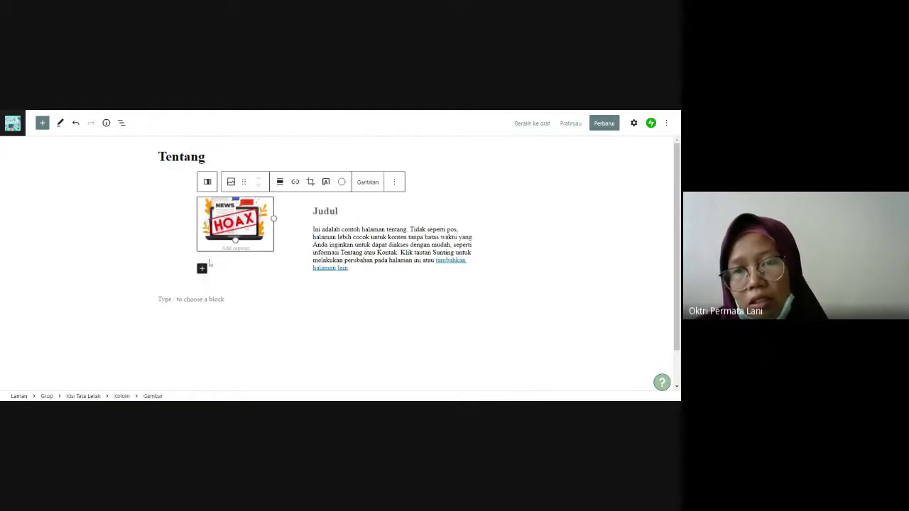
pyautogui.click(231, 181)
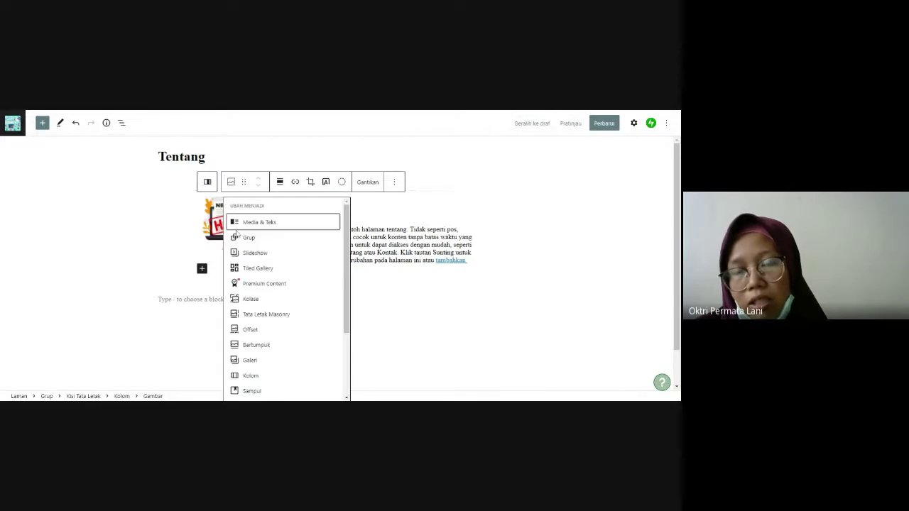
pyautogui.click(258, 245)
# Step: Replace the hoax image with a portrait photo uploaded into a new Gambar block and update the Tentang page
pyautogui.click(233, 235)
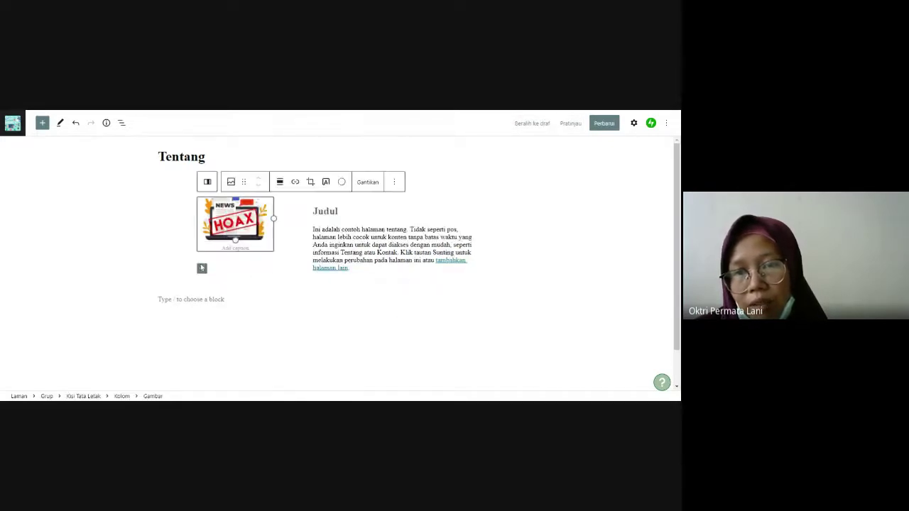
pyautogui.press('Delete')
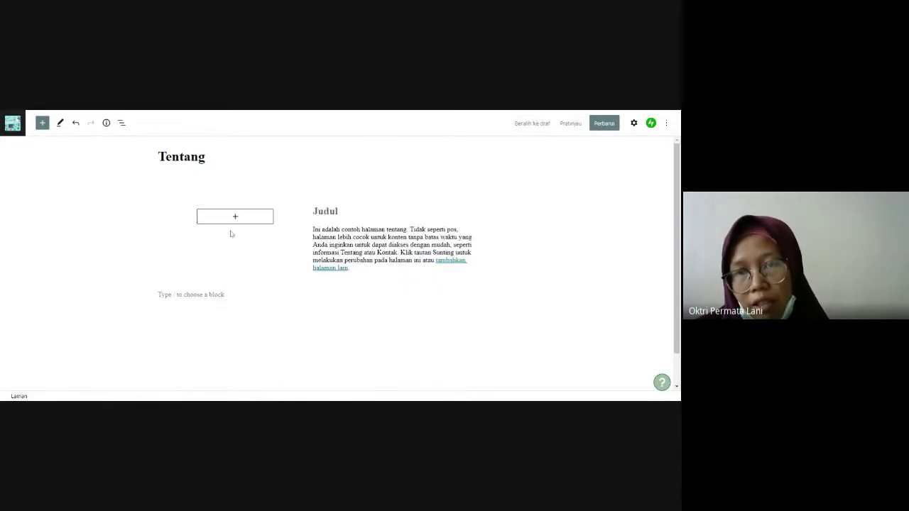
pyautogui.click(232, 217)
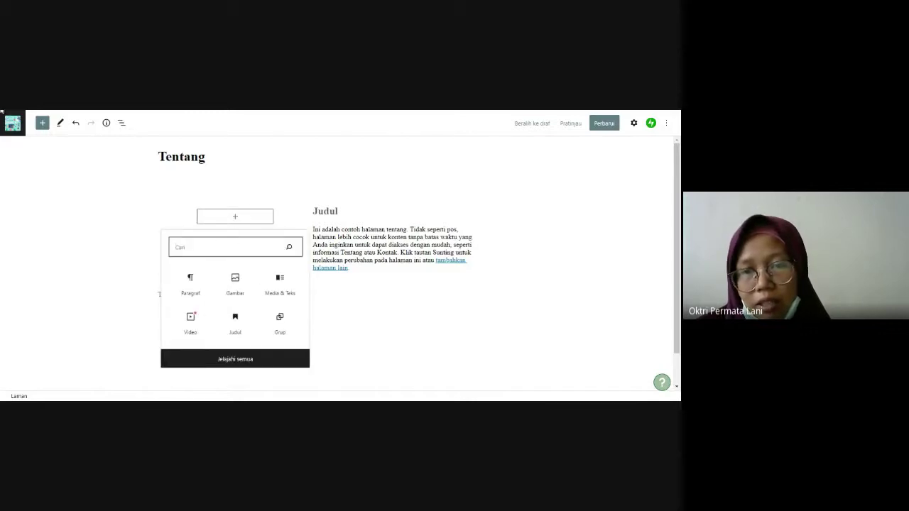
pyautogui.click(236, 279)
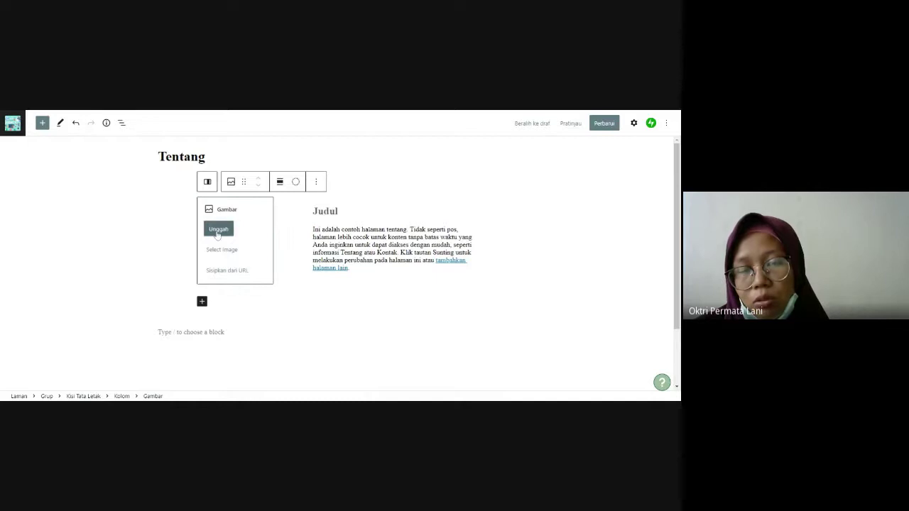
pyautogui.click(217, 233)
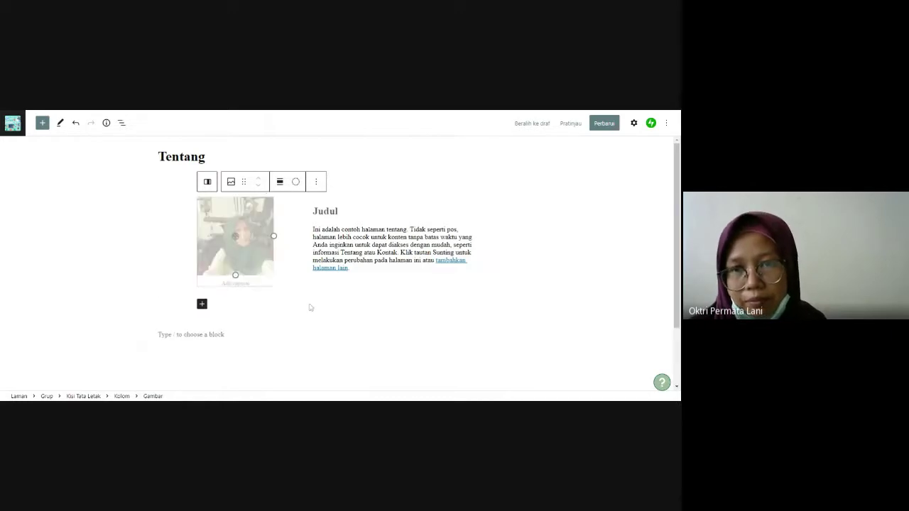
pyautogui.click(397, 325)
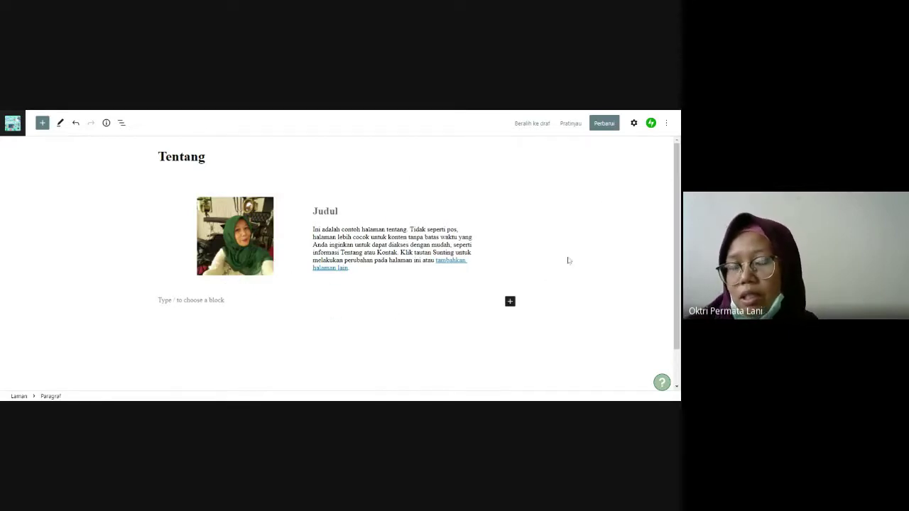
pyautogui.click(604, 124)
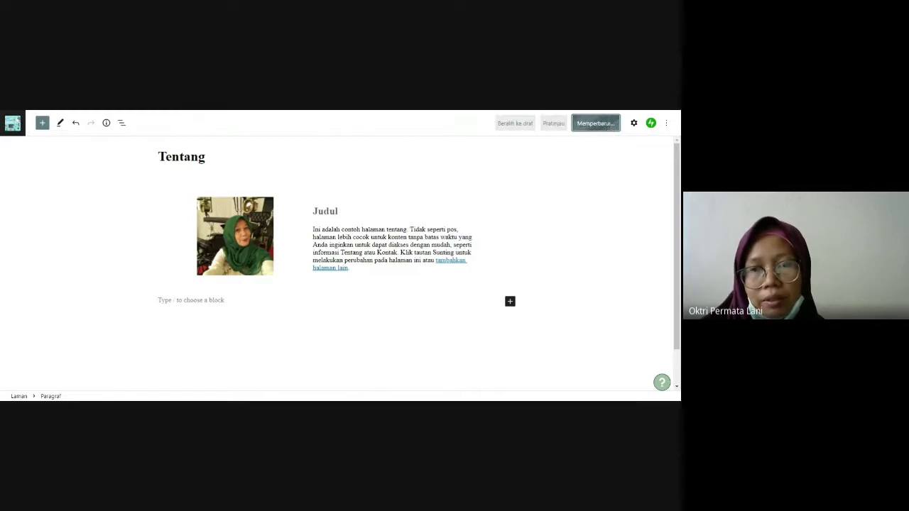
# Step: Browse the full library of insertable blocks for the empty paragraph below the Tentang page's introductory section
pyautogui.scroll(-1, 511, 321)
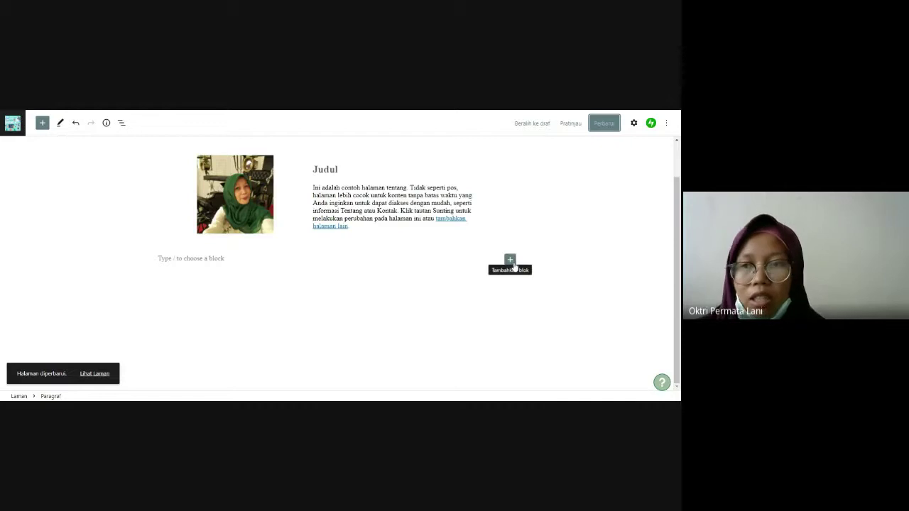
pyautogui.click(511, 260)
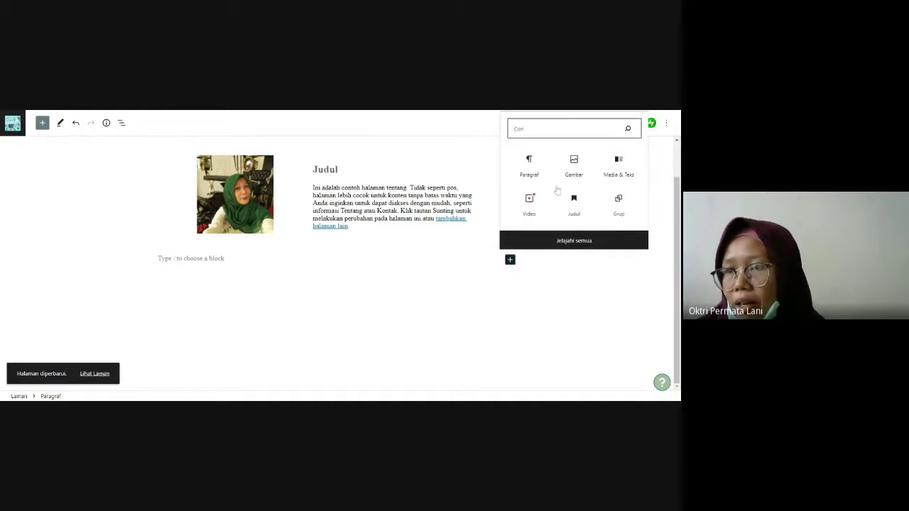
pyautogui.click(465, 305)
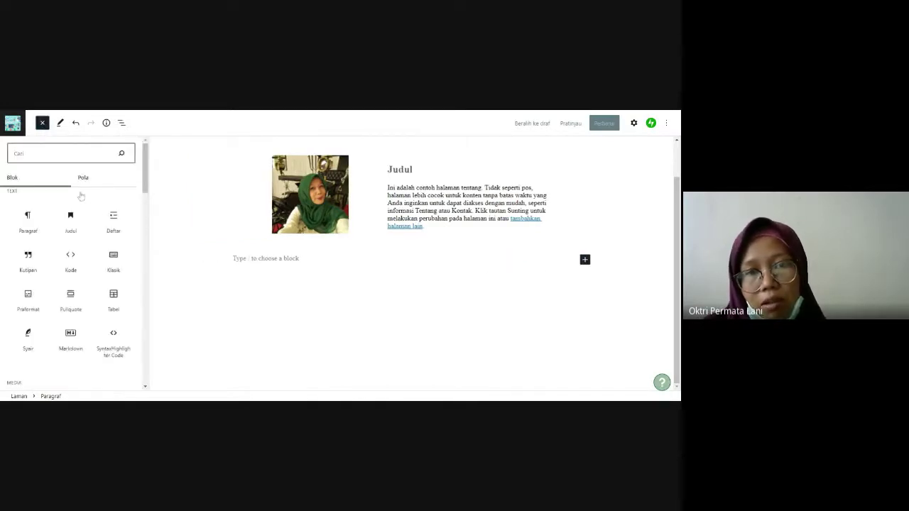
pyautogui.scroll(-5, 145, 209)
pyautogui.moveTo(146, 209); pyautogui.dragTo(145, 245)
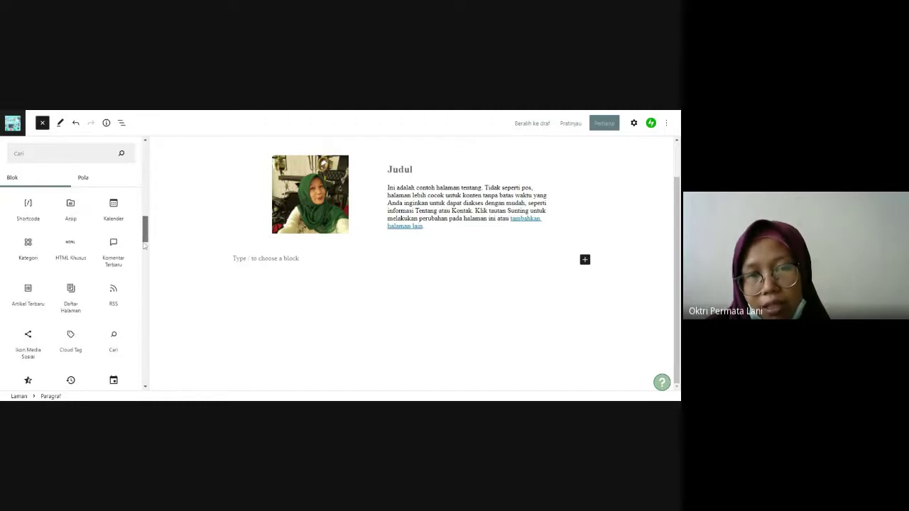
pyautogui.click(180, 280)
pyautogui.scroll(1, 197, 191)
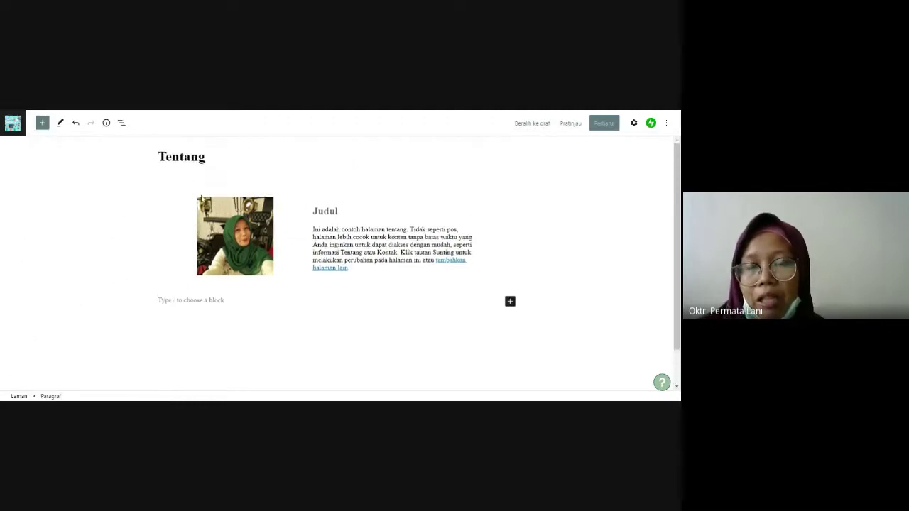
pyautogui.click(606, 127)
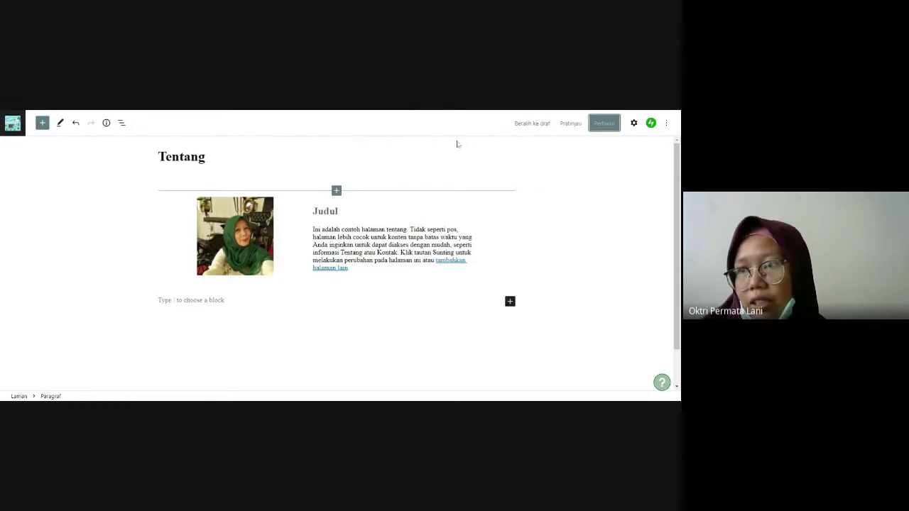
# Step: Open the recently edited Beranda page in the editor and look through its content
pyautogui.click(12, 122)
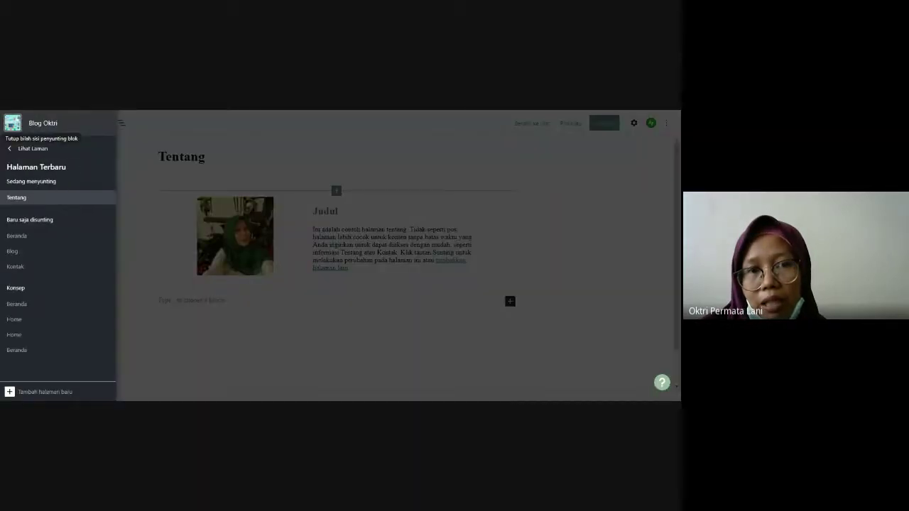
pyautogui.click(13, 123)
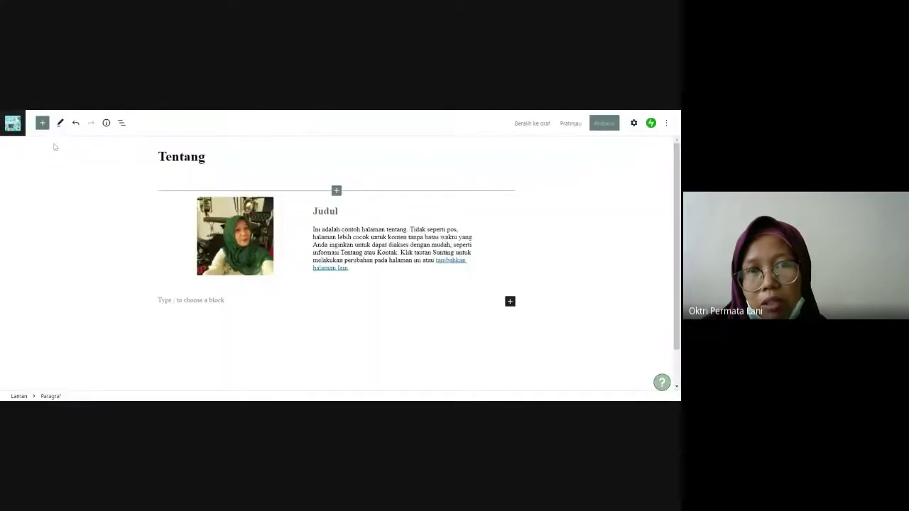
pyautogui.click(13, 123)
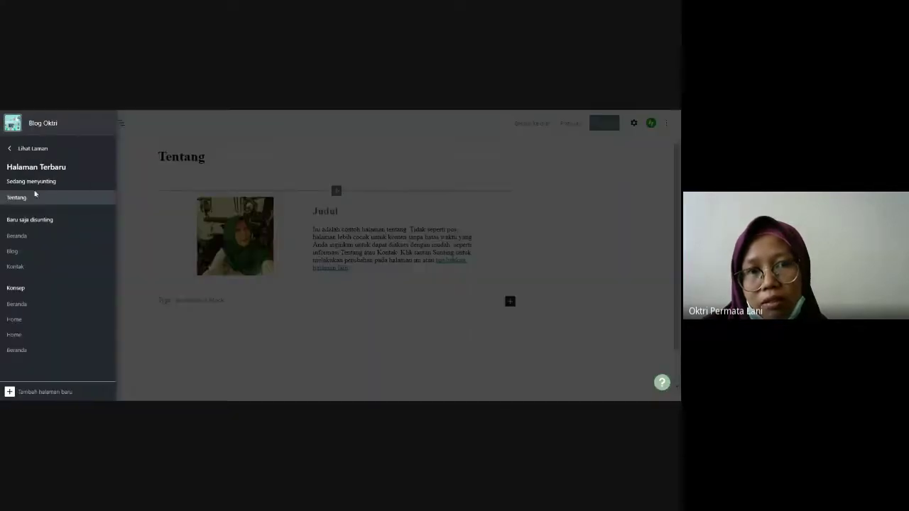
pyautogui.click(26, 237)
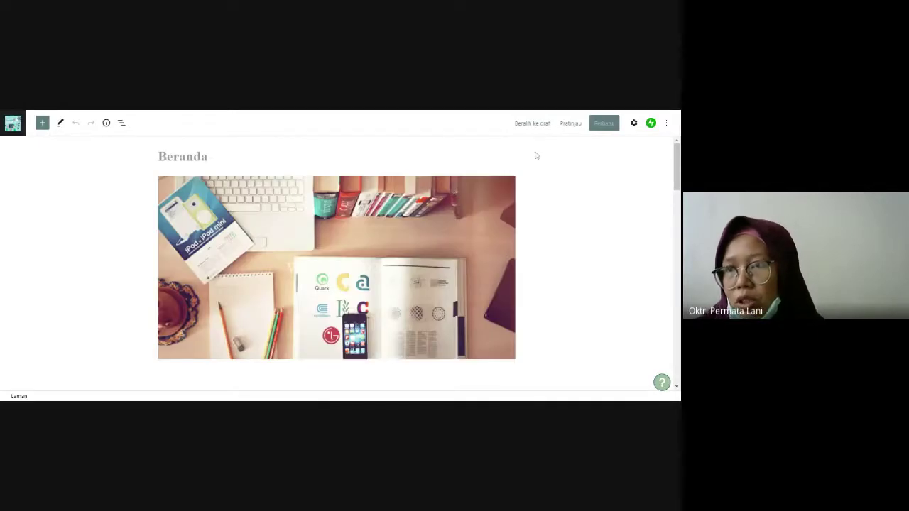
pyautogui.scroll(-5, 534, 157)
pyautogui.scroll(5, 534, 173)
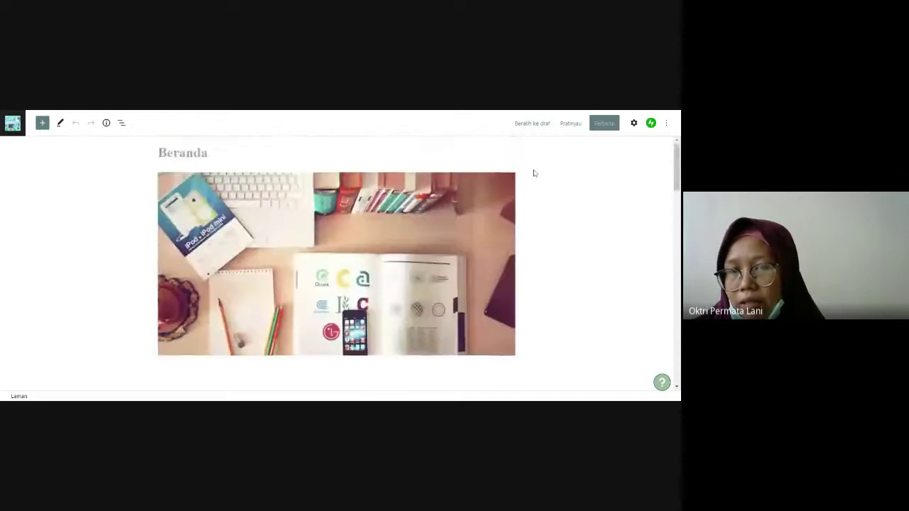
# Step: Return to the list of published pages, dismiss the unpaid shopping cart notice and review the listed pages
pyautogui.click(12, 124)
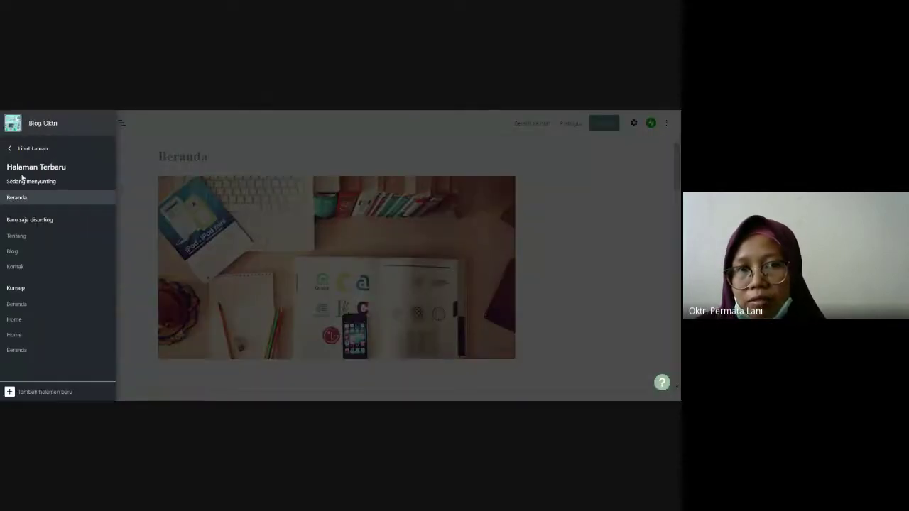
pyautogui.click(24, 149)
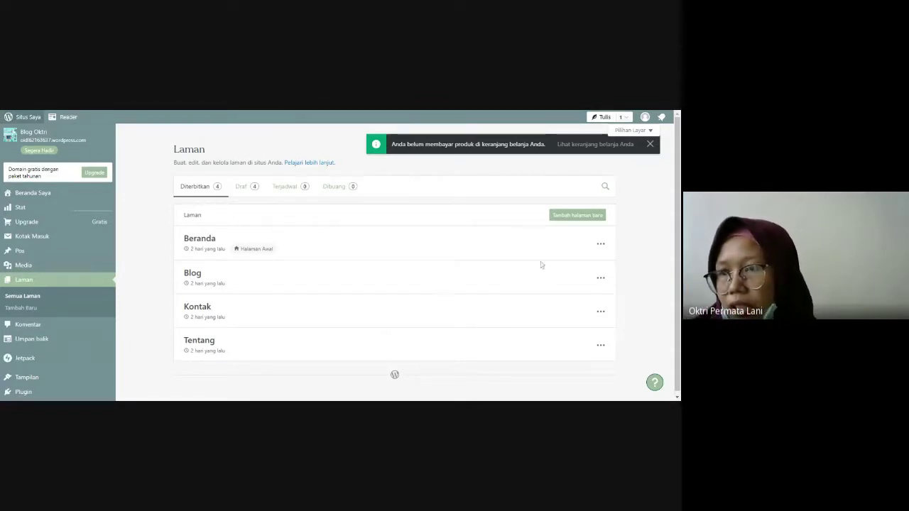
pyautogui.scroll(-1, 572, 268)
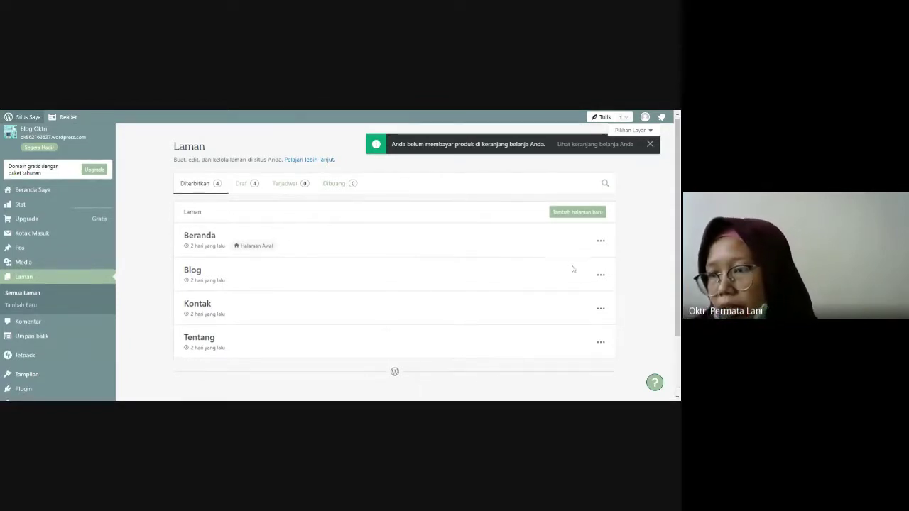
pyautogui.click(649, 146)
pyautogui.scroll(-2, 512, 274)
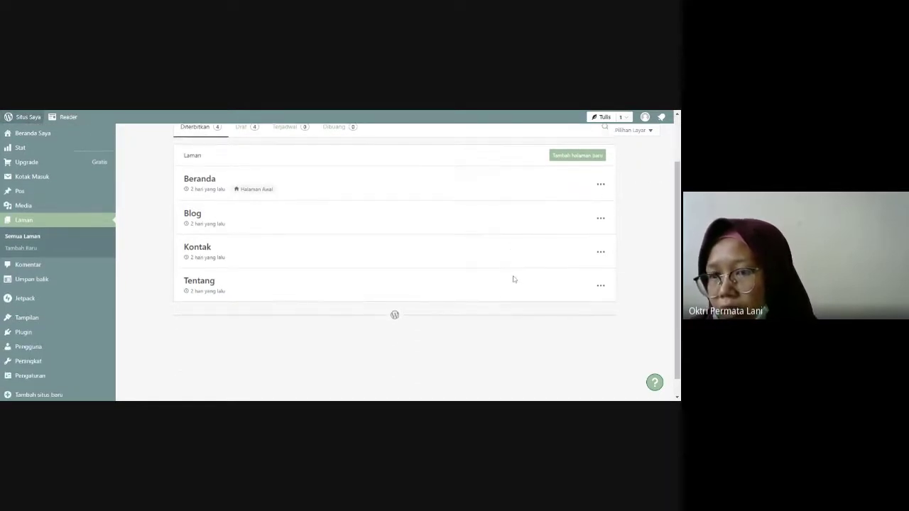
pyautogui.scroll(2, 513, 331)
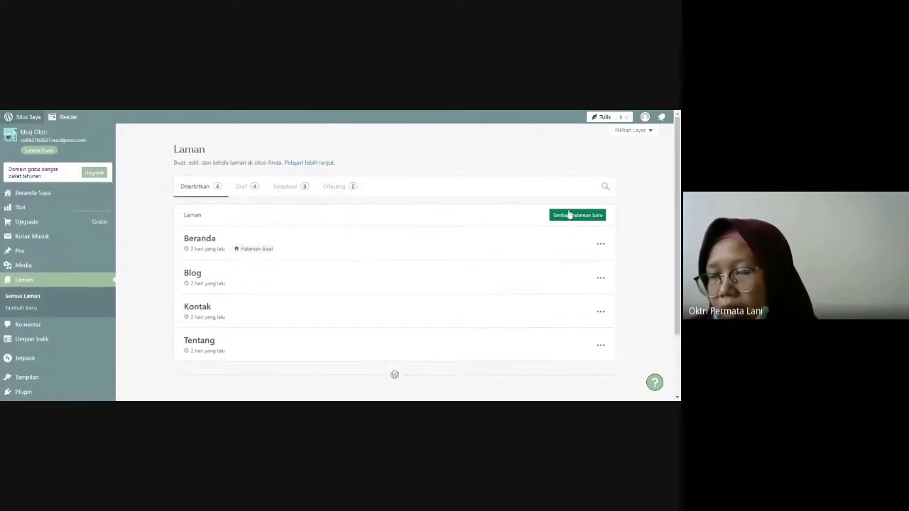
pyautogui.scroll(-2, 227, 259)
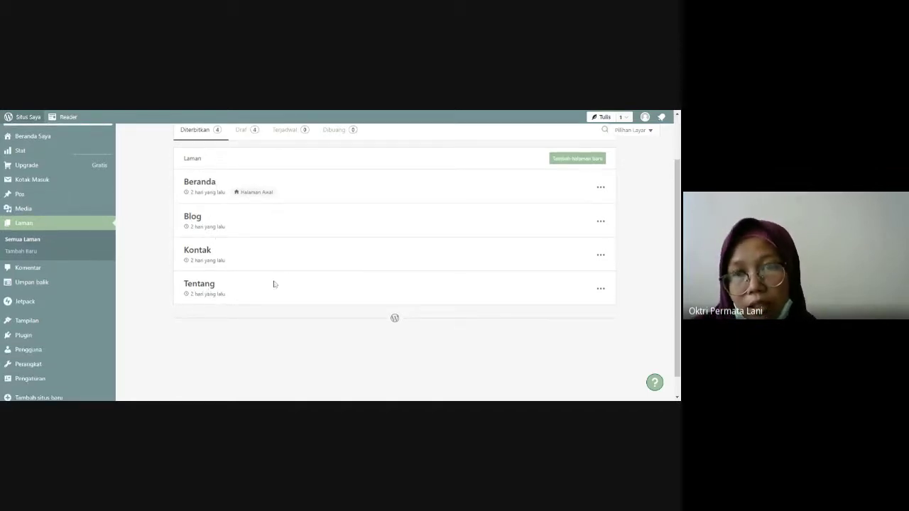
# Step: Browse the Istimewa layouts offered for a new page and return to the page list without choosing one
pyautogui.click(568, 162)
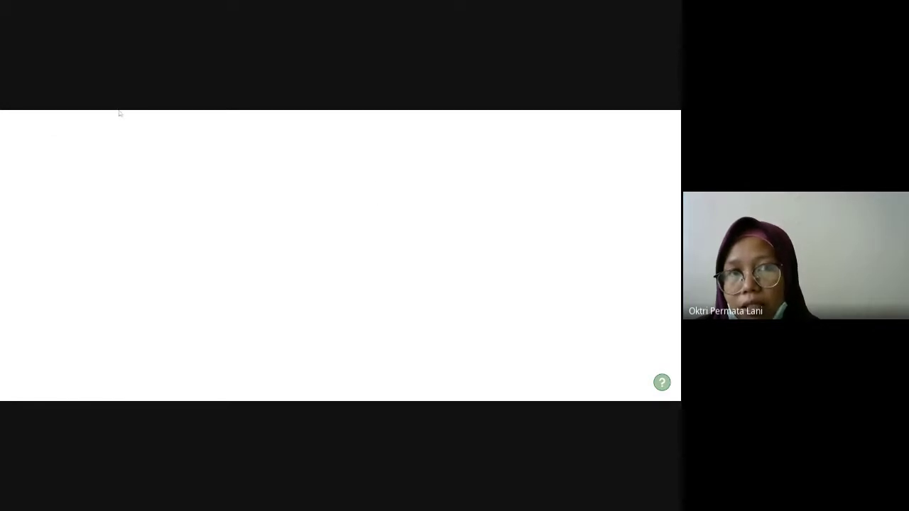
pyautogui.hotkey('alt', 'Left')
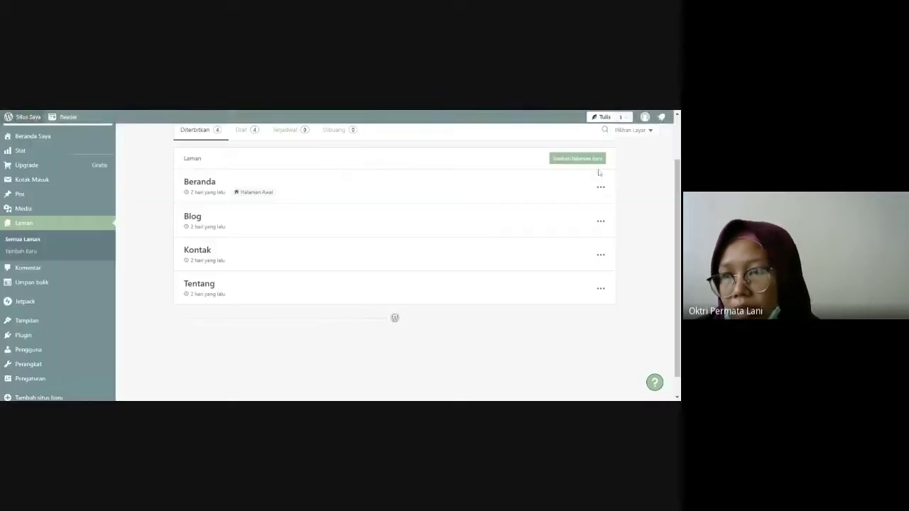
pyautogui.click(566, 159)
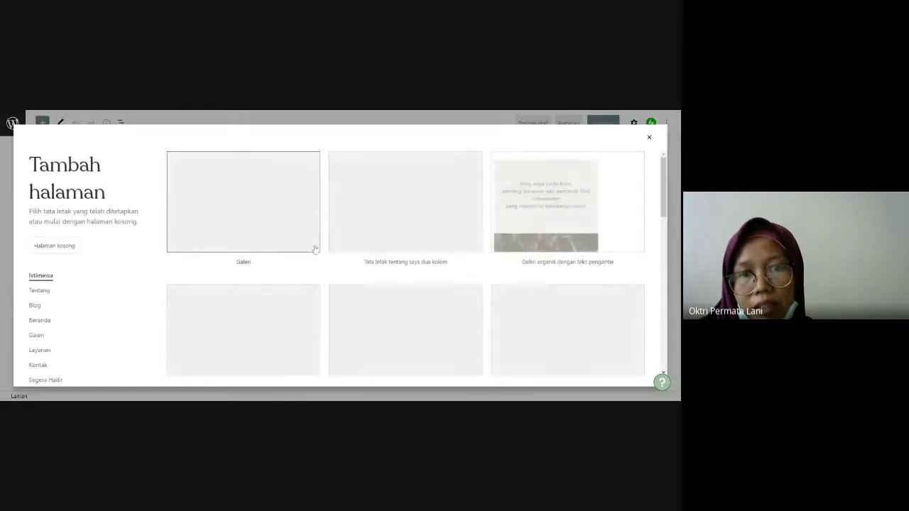
pyautogui.scroll(-3, 447, 301)
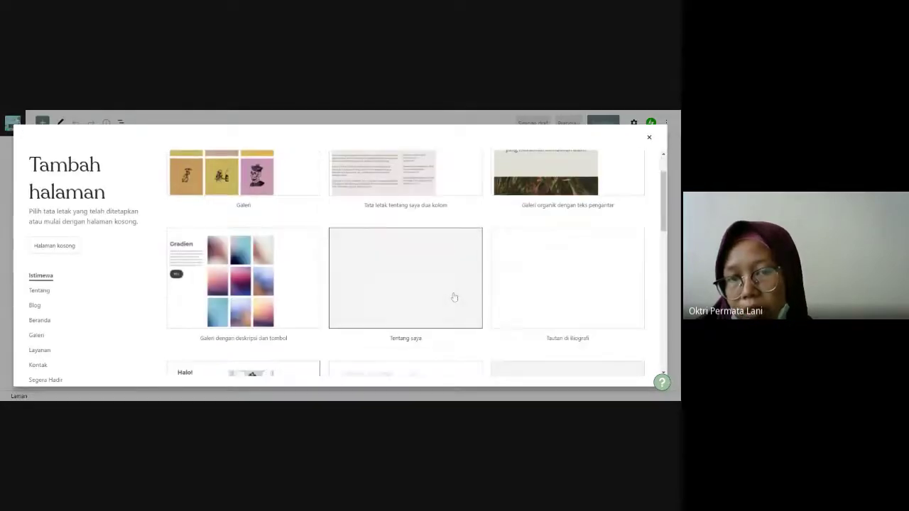
pyautogui.scroll(-2, 453, 296)
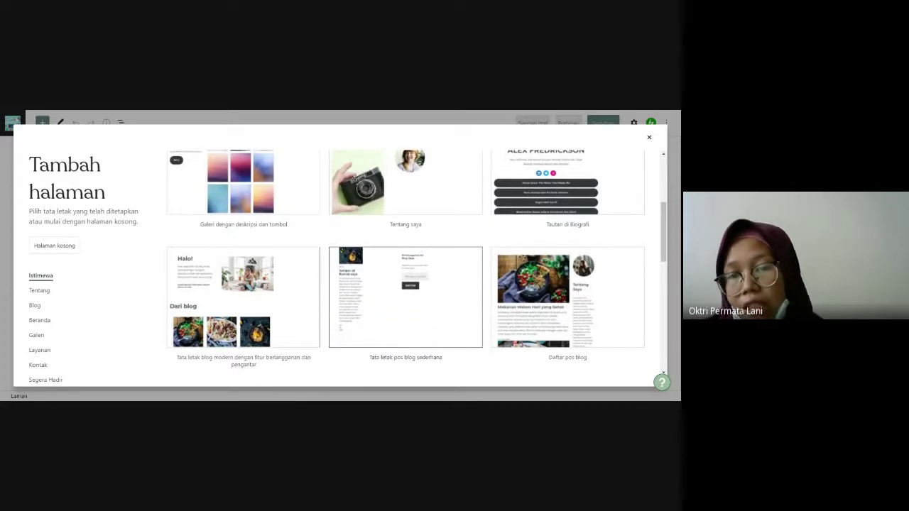
pyautogui.scroll(3, 452, 298)
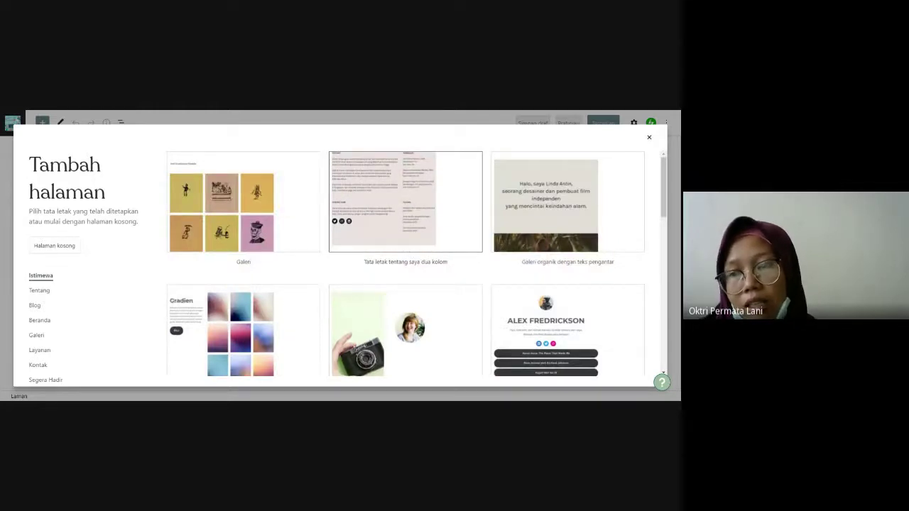
pyautogui.scroll(-5, 417, 267)
pyautogui.scroll(3, 416, 267)
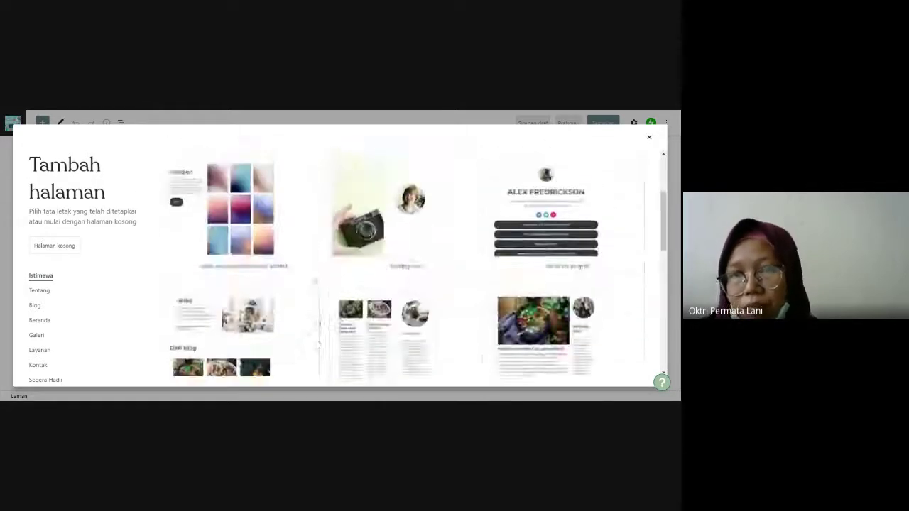
pyautogui.scroll(2, 318, 343)
pyautogui.click(648, 137)
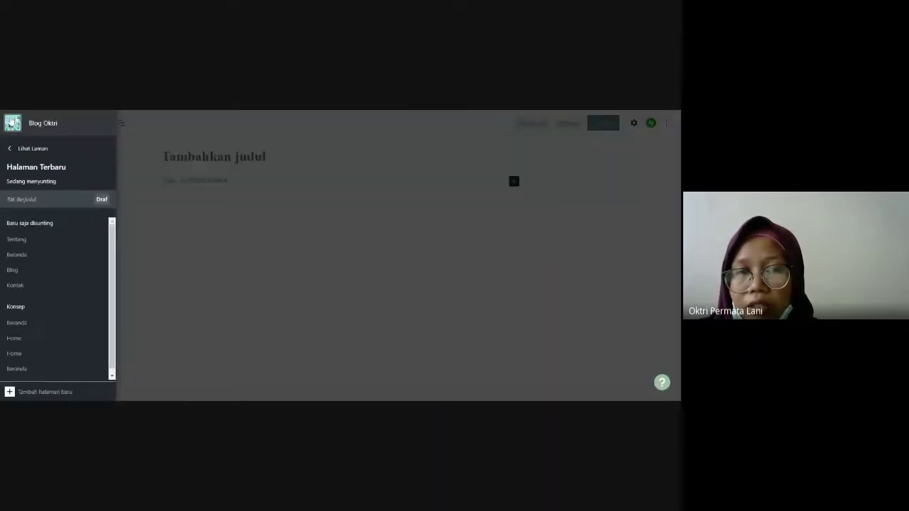
pyautogui.click(13, 125)
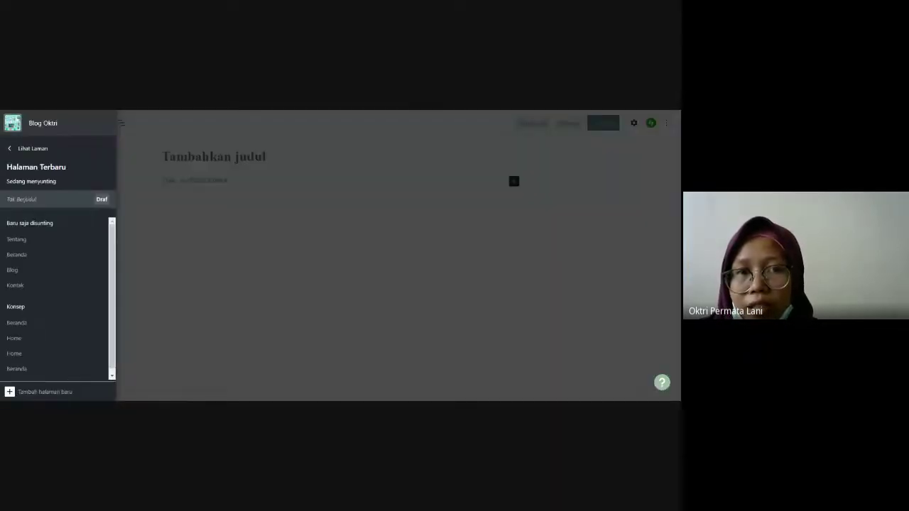
pyautogui.click(35, 148)
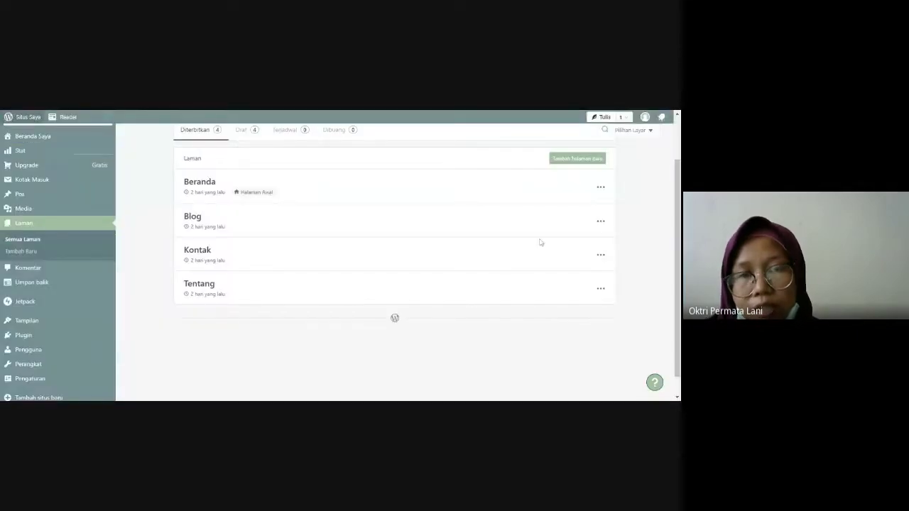
# Step: Check the latest drafts, start a new blog post and look at its quick list of insertable blocks
pyautogui.click(625, 117)
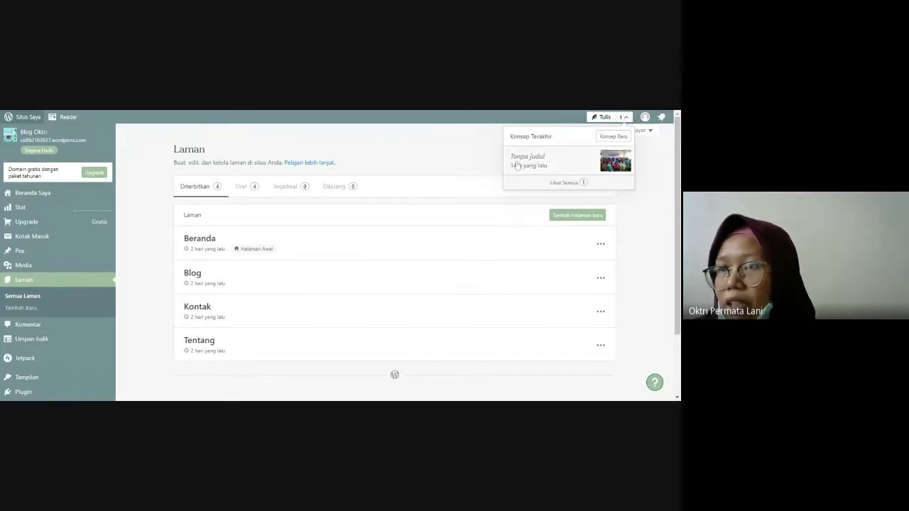
pyautogui.click(602, 118)
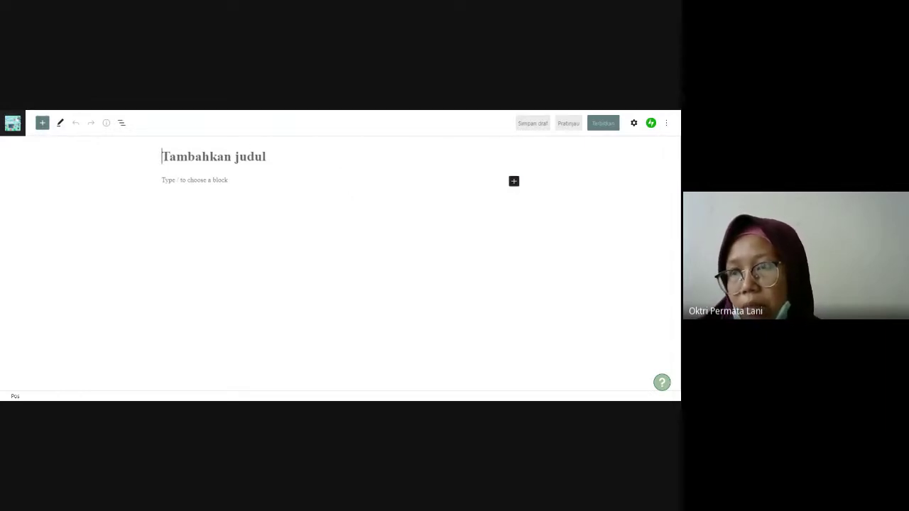
pyautogui.click(514, 181)
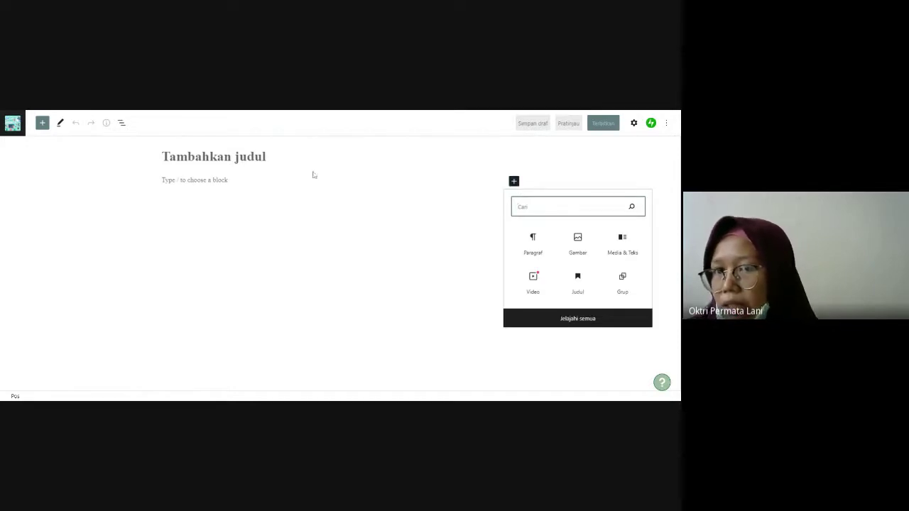
pyautogui.press('Escape')
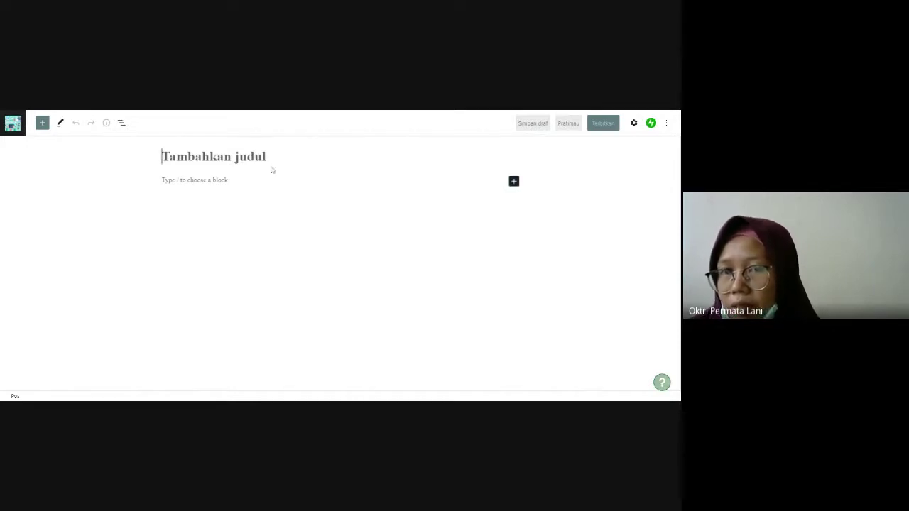
# Step: Title the new post “PELUANG DAN TANTANGAN MASA DEPAN” PUSTAKAWAN HARUS MEMPUNYAI GOOD IMAGE and activate the empty paragraph below it
pyautogui.click(270, 174)
pyautogui.click(213, 156)
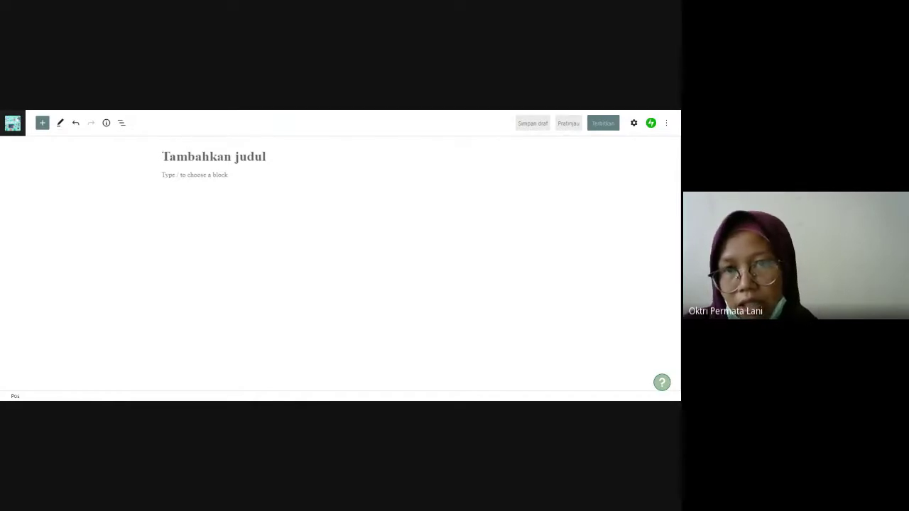
pyautogui.write('"PELUANG DAN TANTANGAN MASA DEPAN" PUSTAKAWAN HARUS MEMPUNYAI GOOD IMAGE')
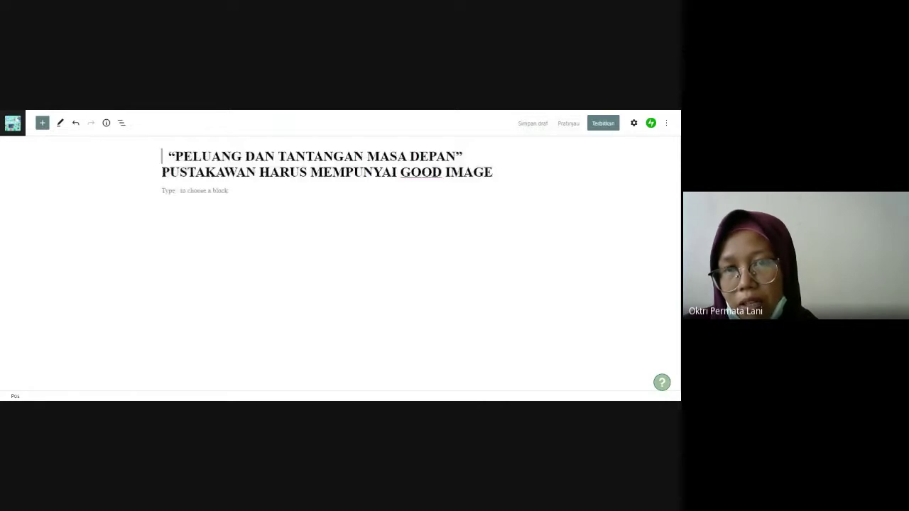
pyautogui.click(234, 200)
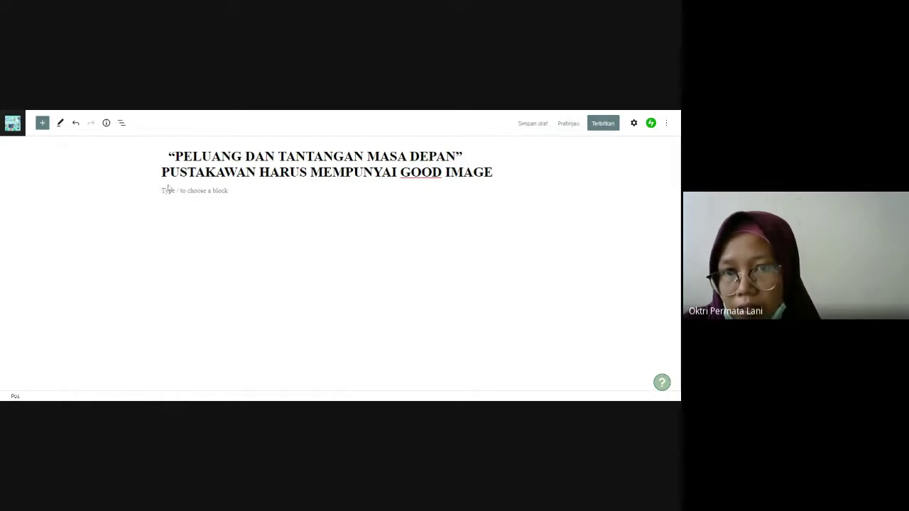
pyautogui.click(309, 298)
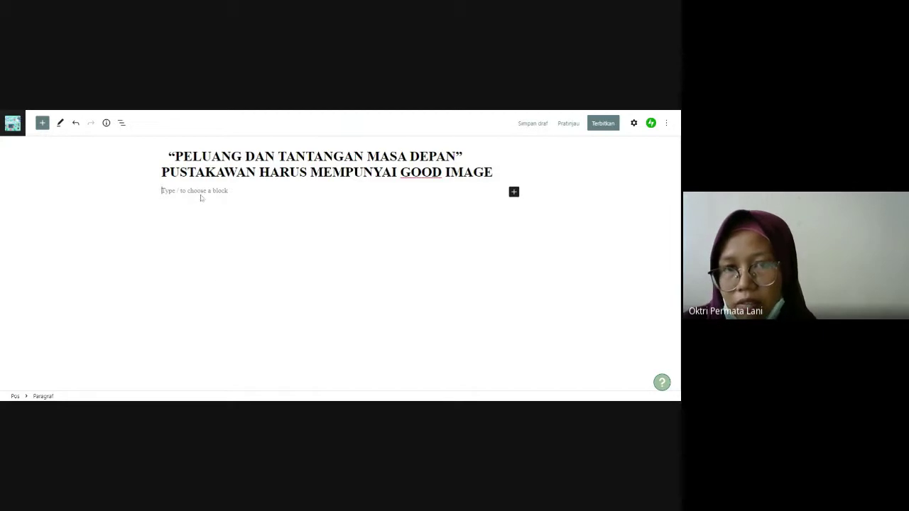
# Step: Paste the article text into the post body and upload the Diskusi Ilmiah group photo as an image above the first paragraph
pyautogui.hotkey('ctrl', 'v')
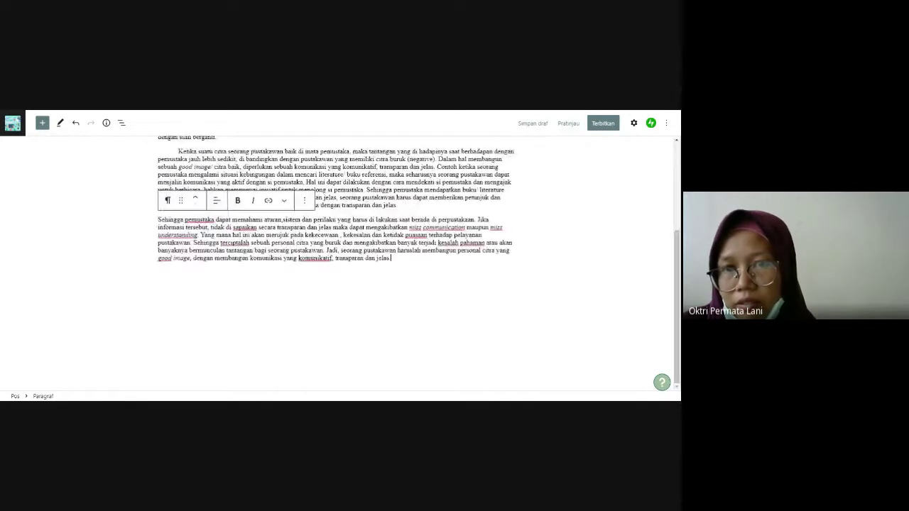
pyautogui.scroll(6, 334, 269)
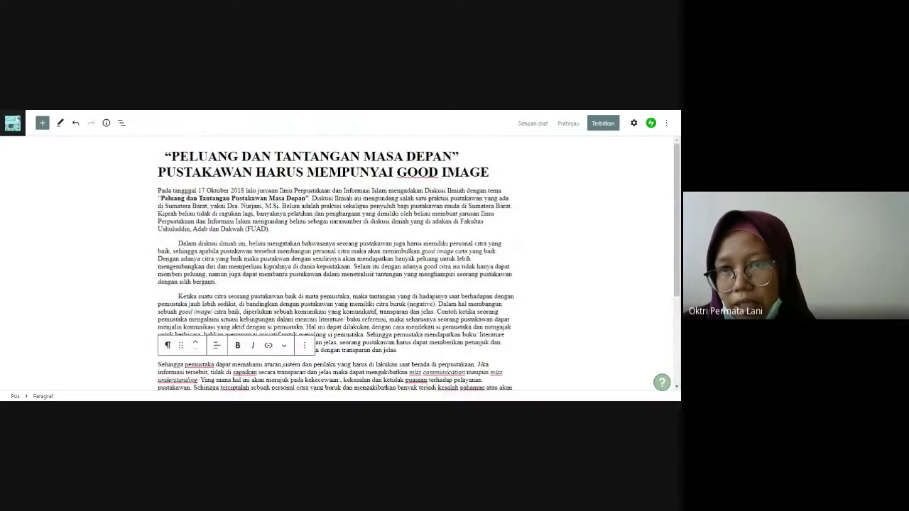
pyautogui.click(493, 173)
pyautogui.press('Return')
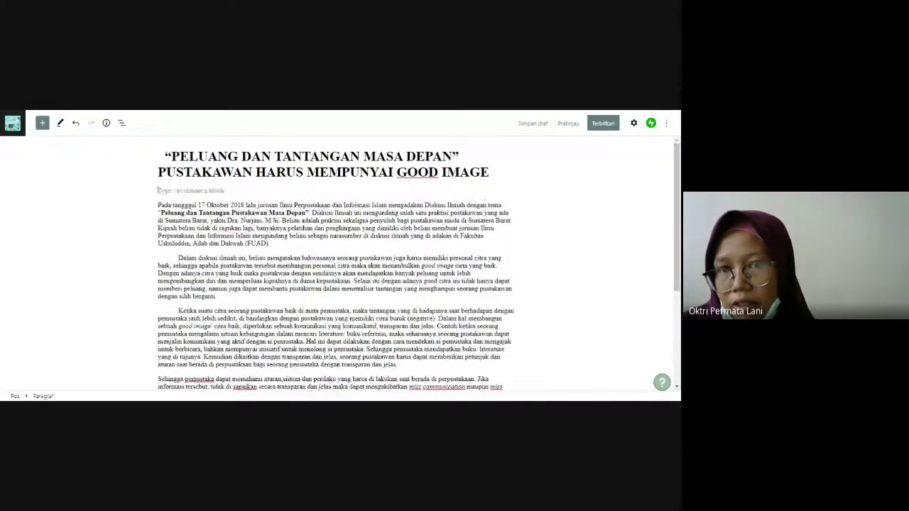
pyautogui.click(511, 192)
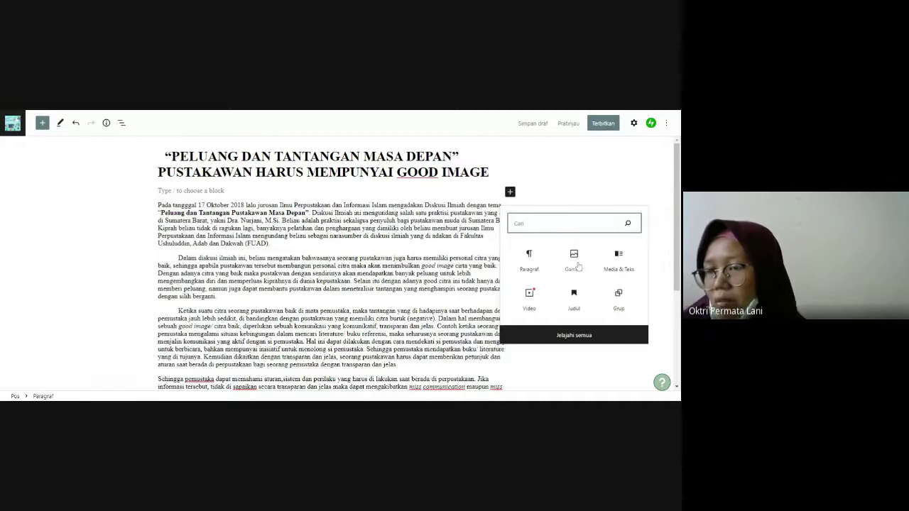
pyautogui.click(575, 263)
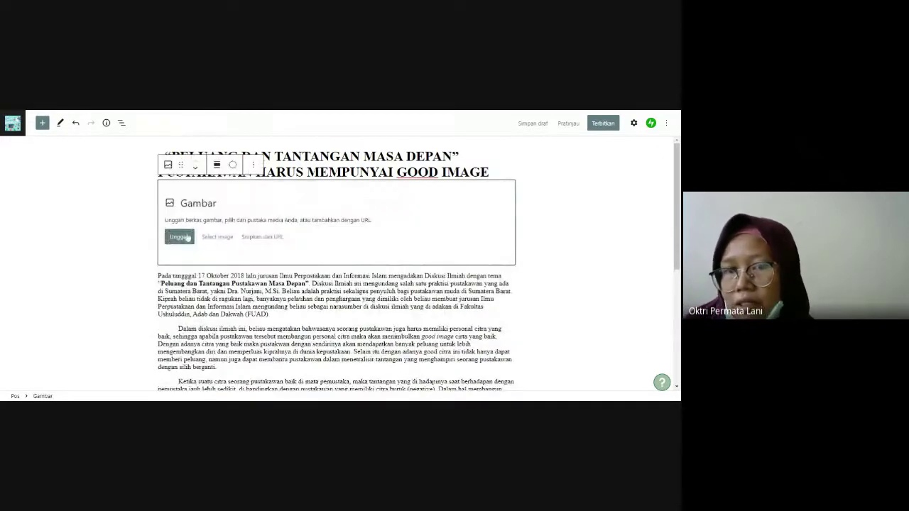
pyautogui.click(175, 238)
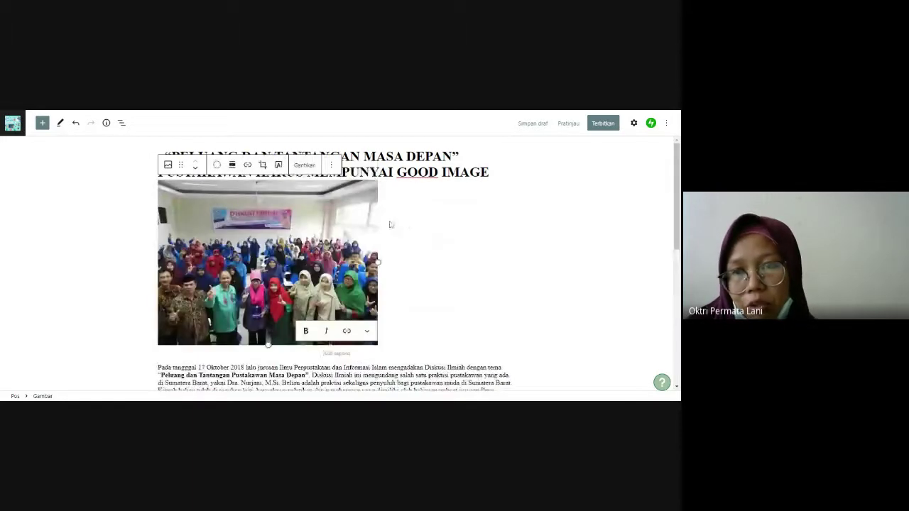
# Step: Move the group photo below the first paragraph and back above it, and align it to the centre
pyautogui.click(196, 169)
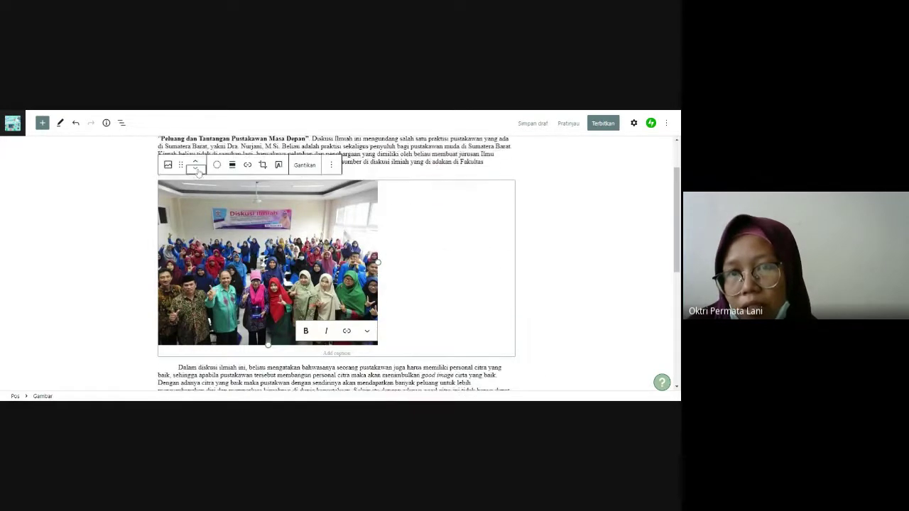
pyautogui.scroll(1, 399, 267)
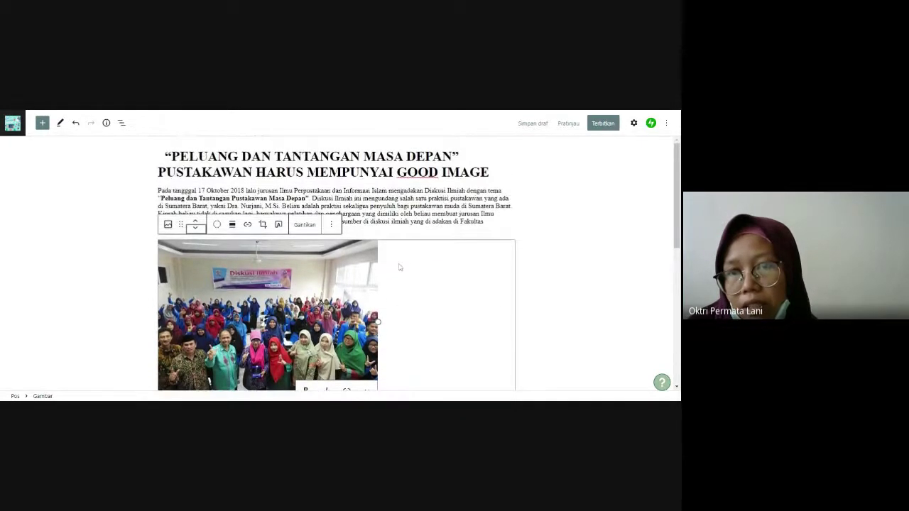
pyautogui.scroll(-1, 399, 266)
pyautogui.click(195, 162)
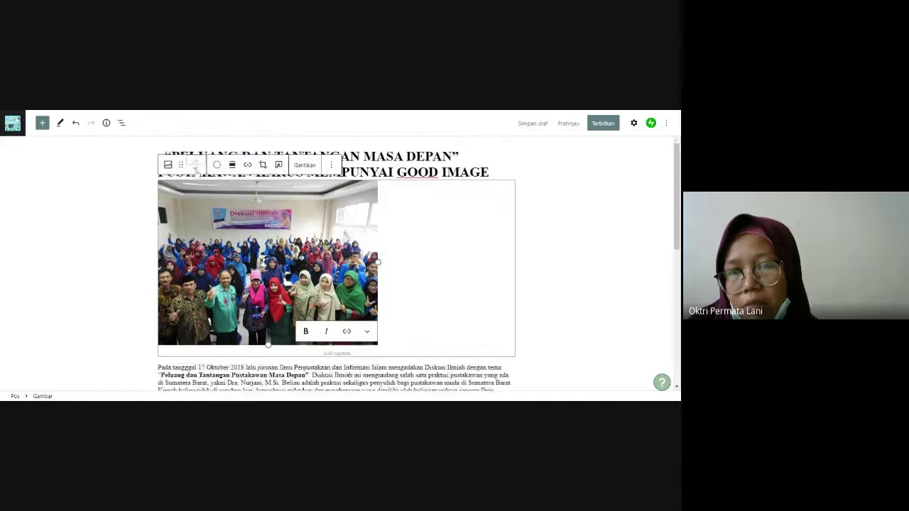
pyautogui.click(232, 166)
pyautogui.click(257, 223)
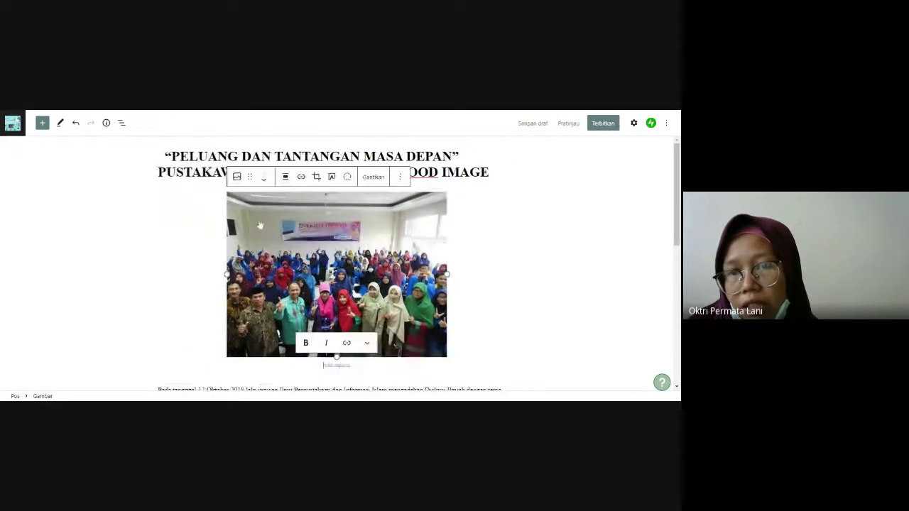
# Step: Append (OPL) to the end of the article's last paragraph
pyautogui.scroll(-10, 515, 254)
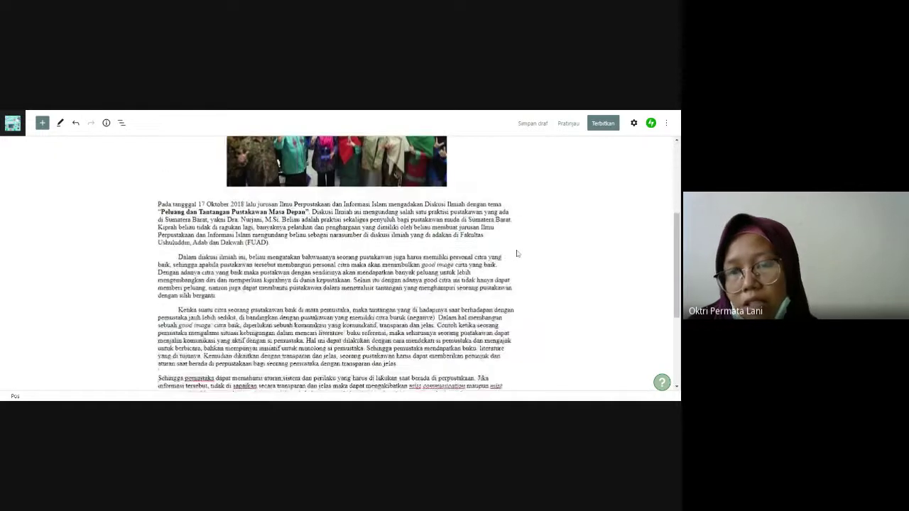
pyautogui.scroll(5, 517, 252)
pyautogui.scroll(-5, 516, 253)
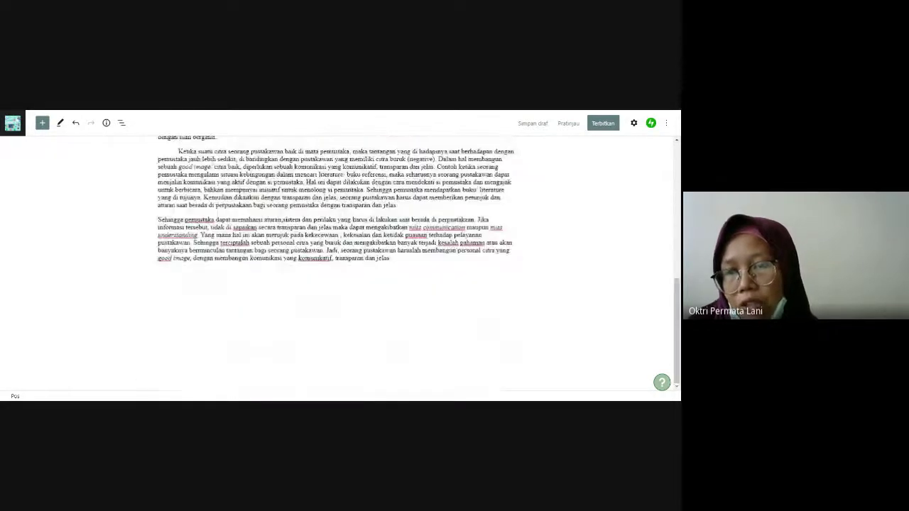
pyautogui.click(516, 254)
pyautogui.write('(')
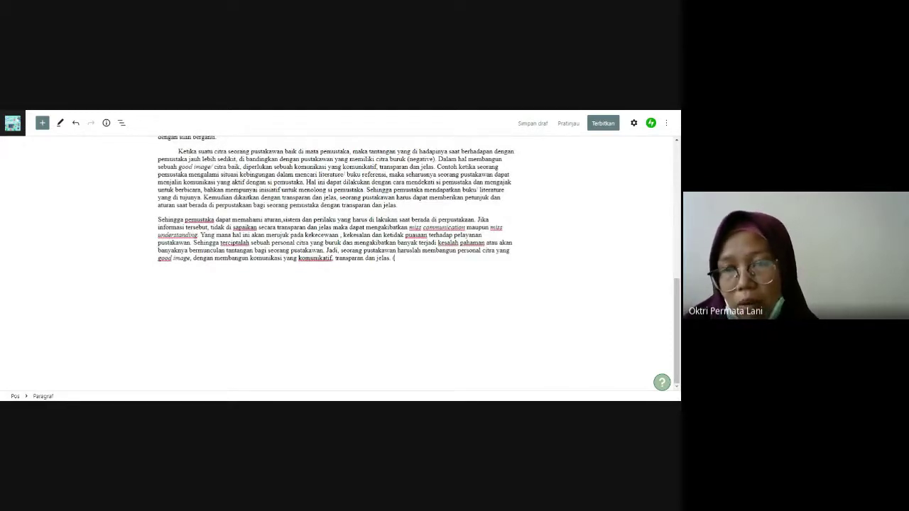
pyautogui.write('OP')
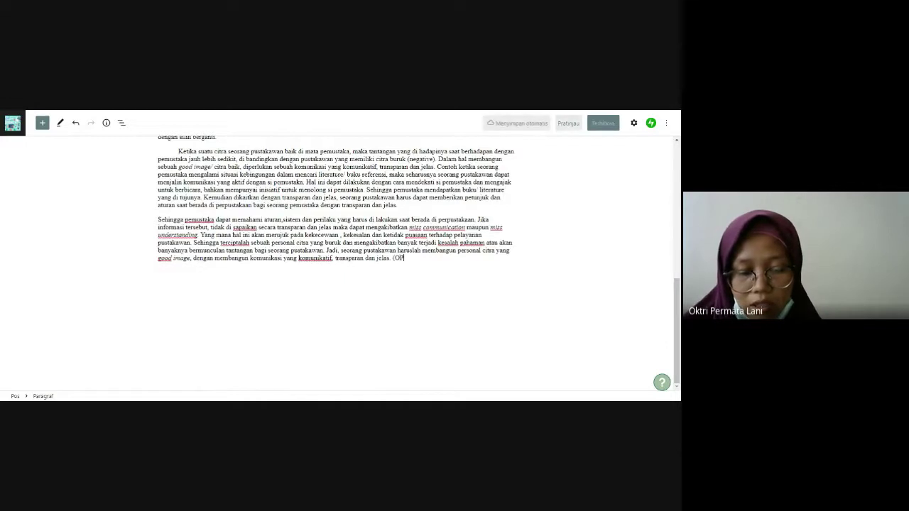
pyautogui.write('L)')
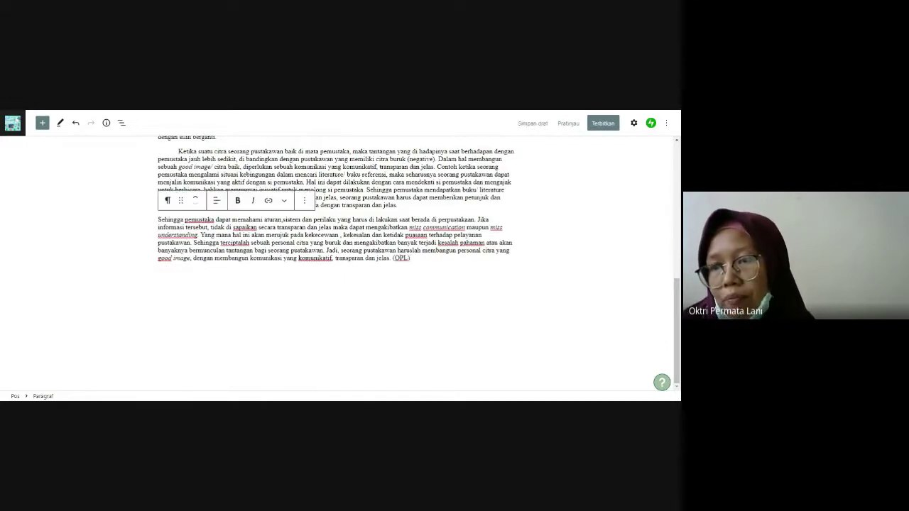
# Step: Delete the group photo between the post title and the first paragraph
pyautogui.scroll(10, 529, 215)
pyautogui.scroll(2, 528, 216)
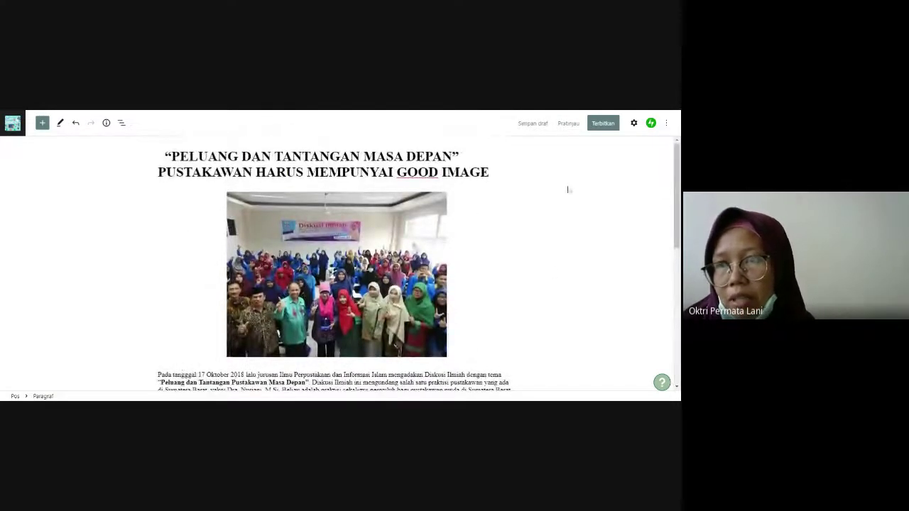
pyautogui.scroll(-5, 568, 188)
pyautogui.scroll(10, 574, 192)
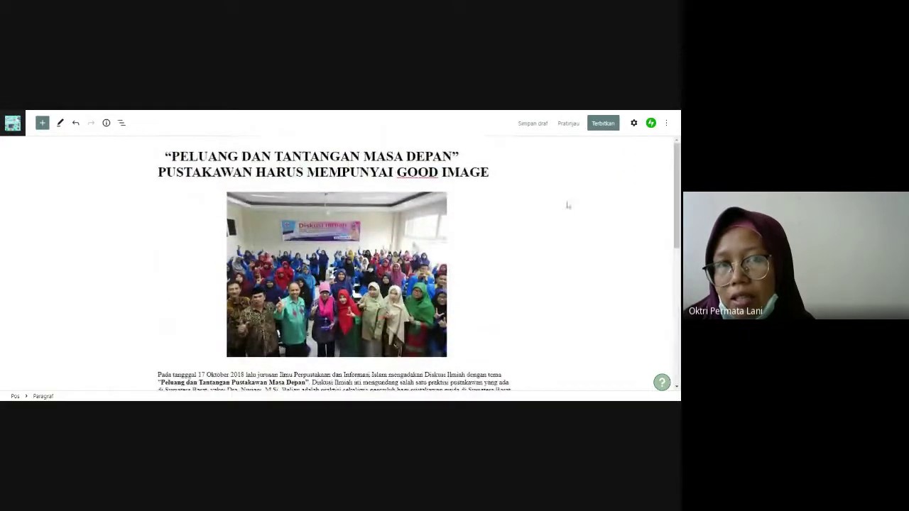
pyautogui.click(574, 214)
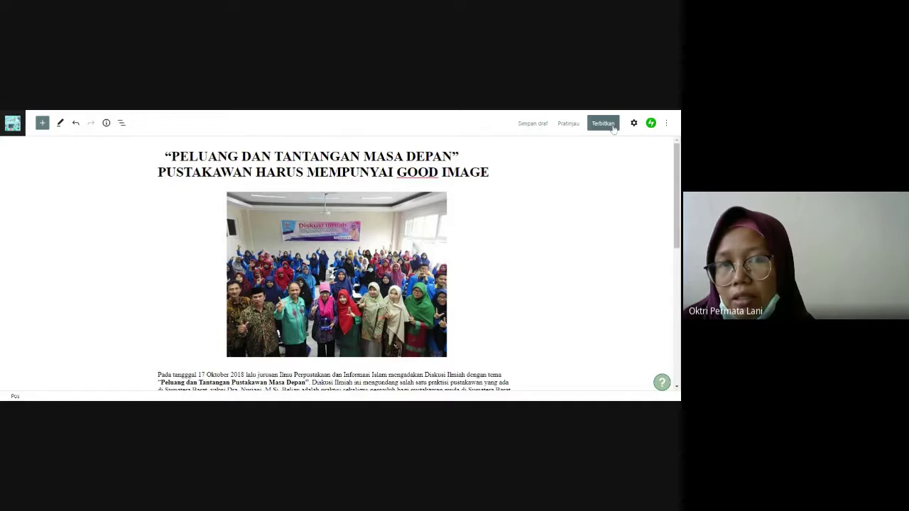
pyautogui.click(323, 213)
pyautogui.click(291, 156)
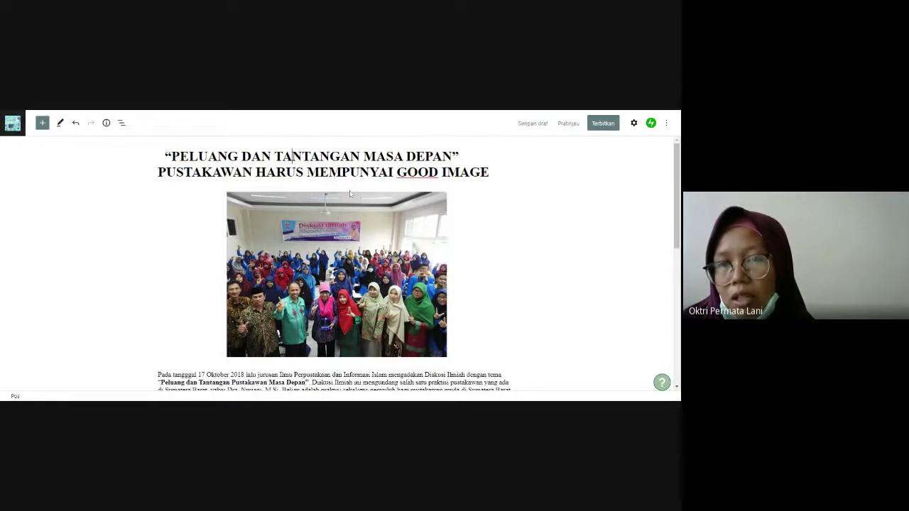
pyautogui.click(381, 236)
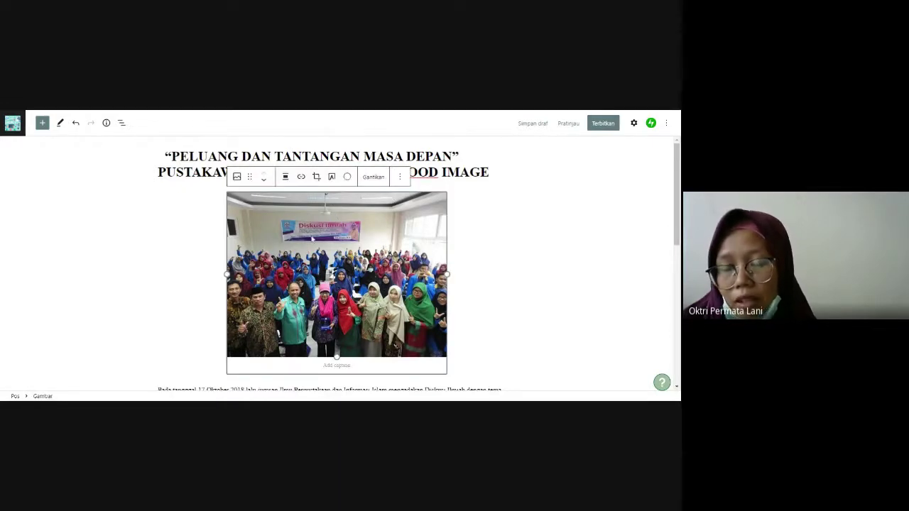
pyautogui.press('Delete')
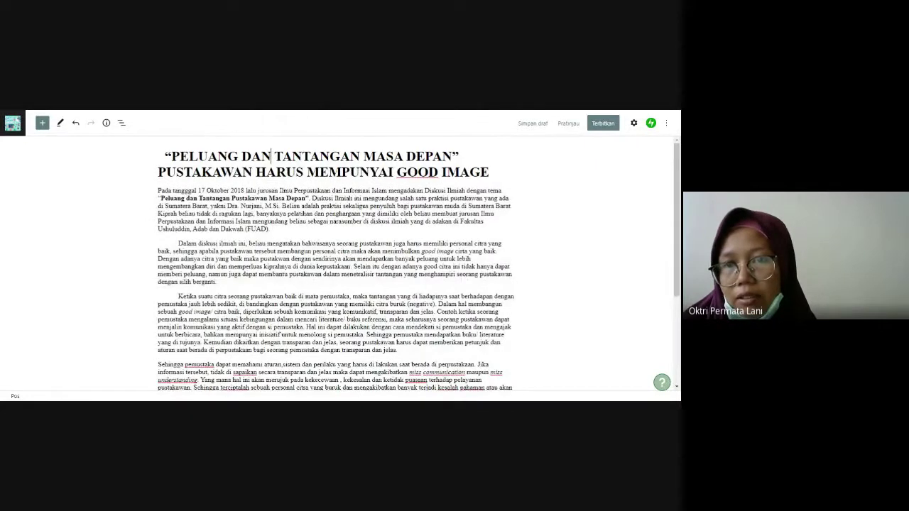
# Step: Copy the whole post title and clear the title field
pyautogui.click(452, 156)
pyautogui.hotkey('ctrl', 'a')
pyautogui.hotkey('ctrl', 'c')
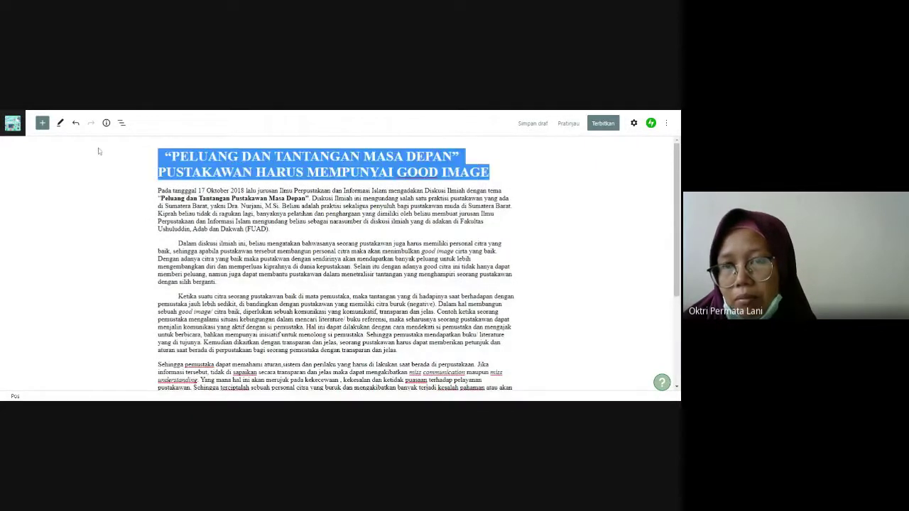
pyautogui.press('BackSpace')
# Step: Delete all the article paragraphs from the post body
pyautogui.click(298, 177)
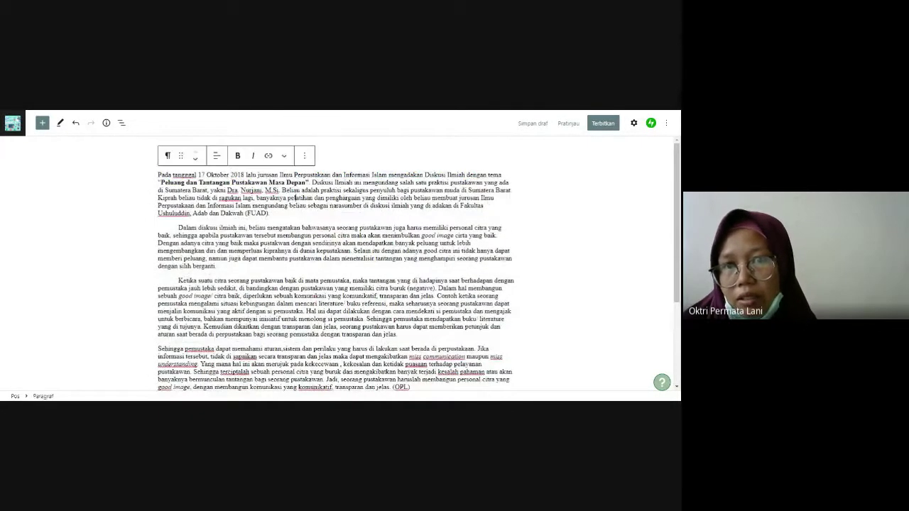
pyautogui.scroll(-2, 334, 270)
pyautogui.hotkey('ctrl', 'a')
pyautogui.hotkey('ctrl', 'a')
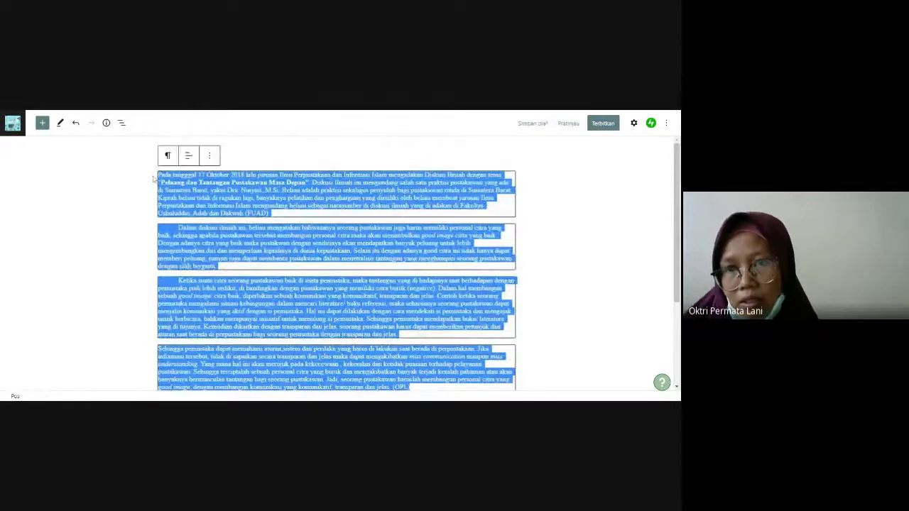
pyautogui.press('BackSpace')
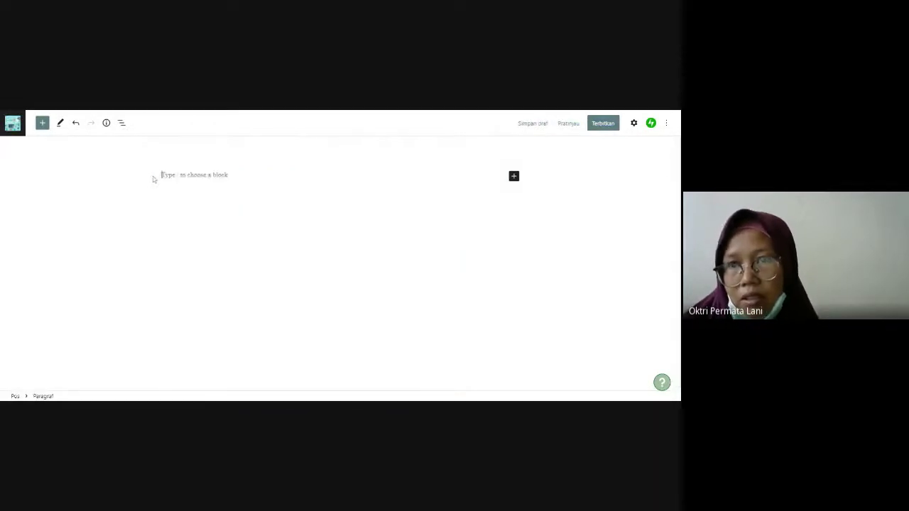
# Step: Insert an H2 Judul block in the body reading “PELUANG DAN TANTANGAN MASA DEPAN” PUSTAKAWAN HARUS MEMPUNYAI GOOD IMAGE
pyautogui.click(224, 152)
pyautogui.click(235, 166)
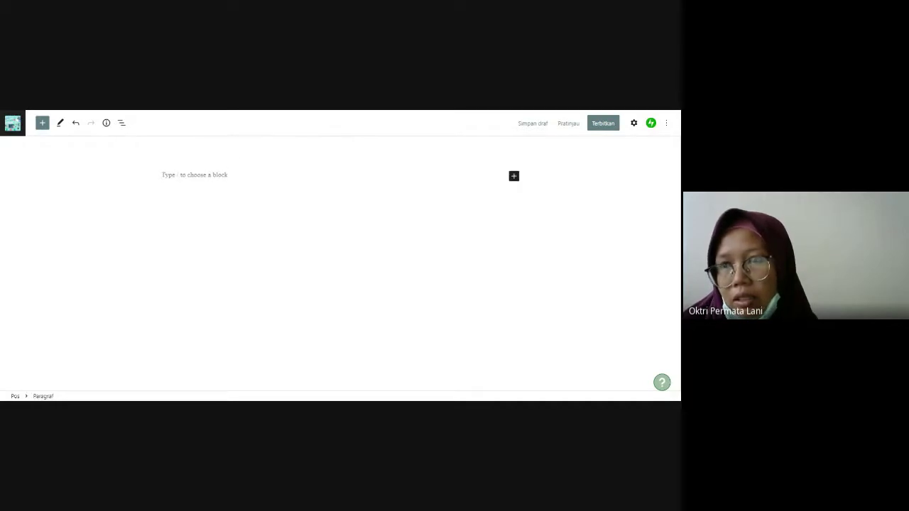
pyautogui.click(514, 176)
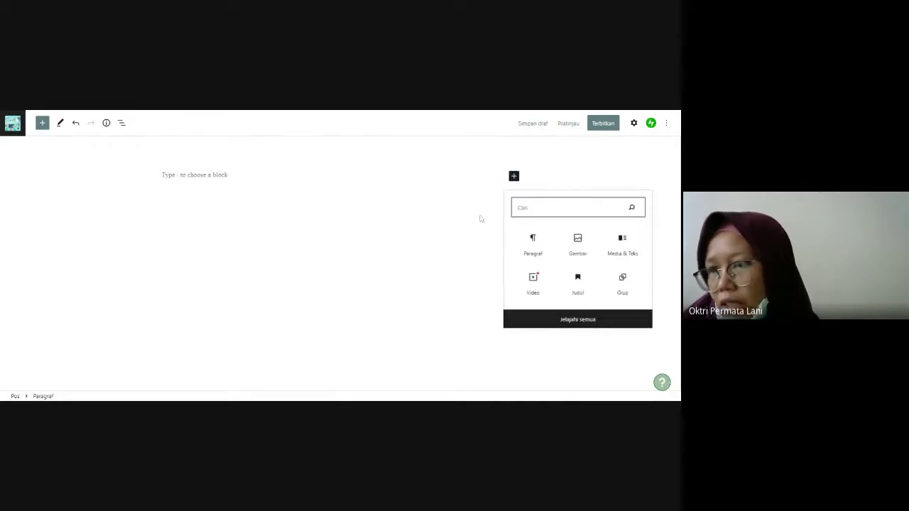
pyautogui.click(577, 284)
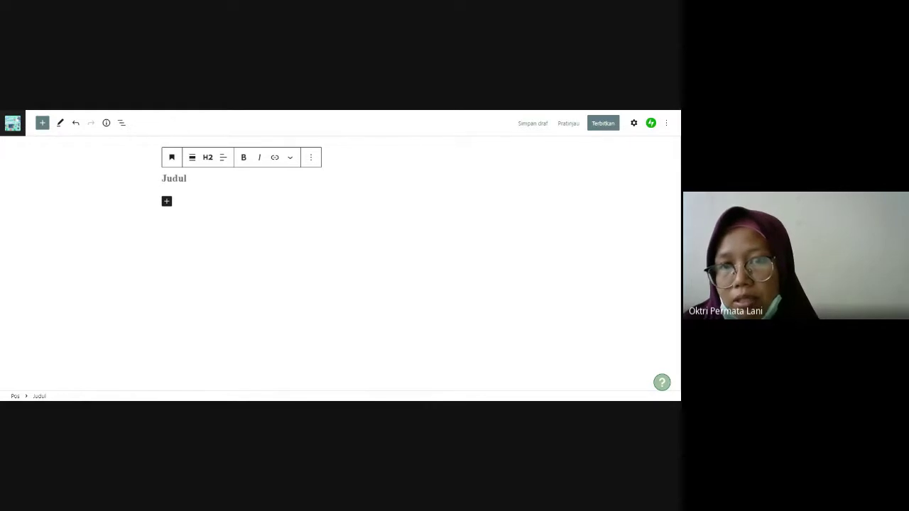
pyautogui.hotkey('ctrl', 'v')
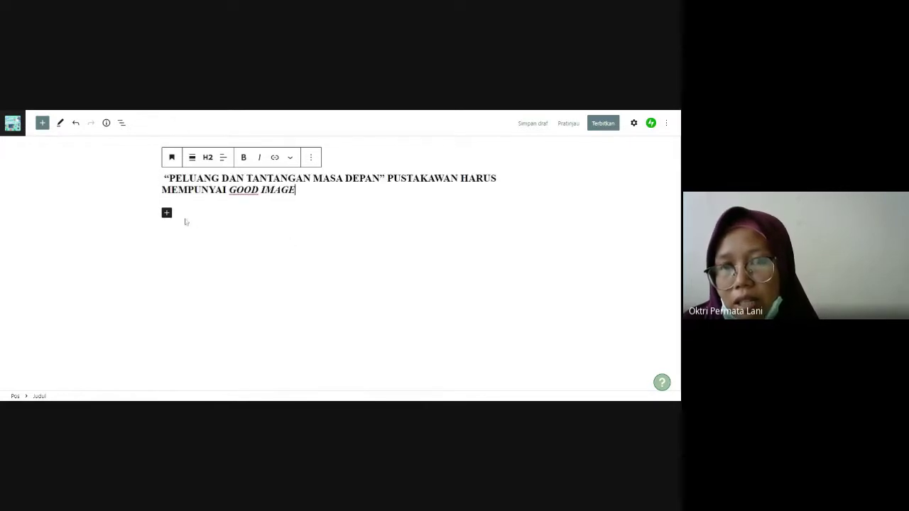
# Step: Paste the article text into a new paragraph below the heading and append (OPL) to its last paragraph
pyautogui.press('Return')
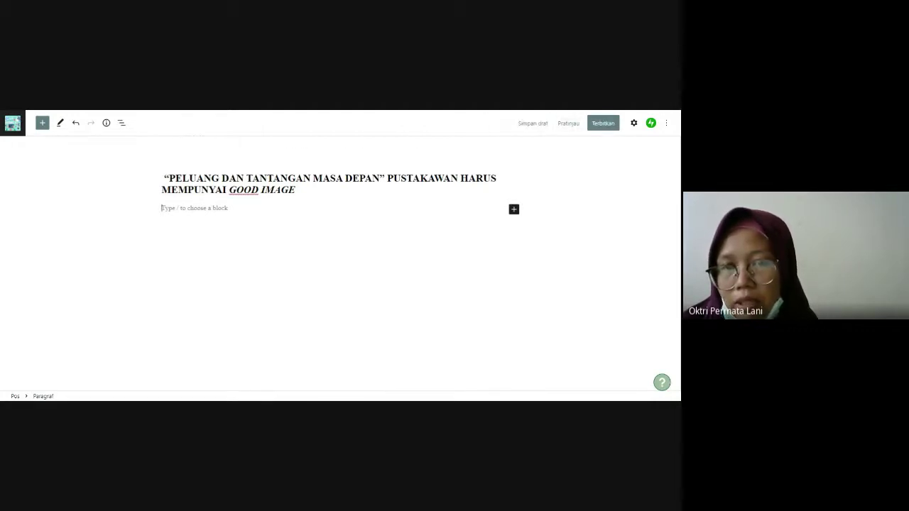
pyautogui.hotkey('ctrl', 'v')
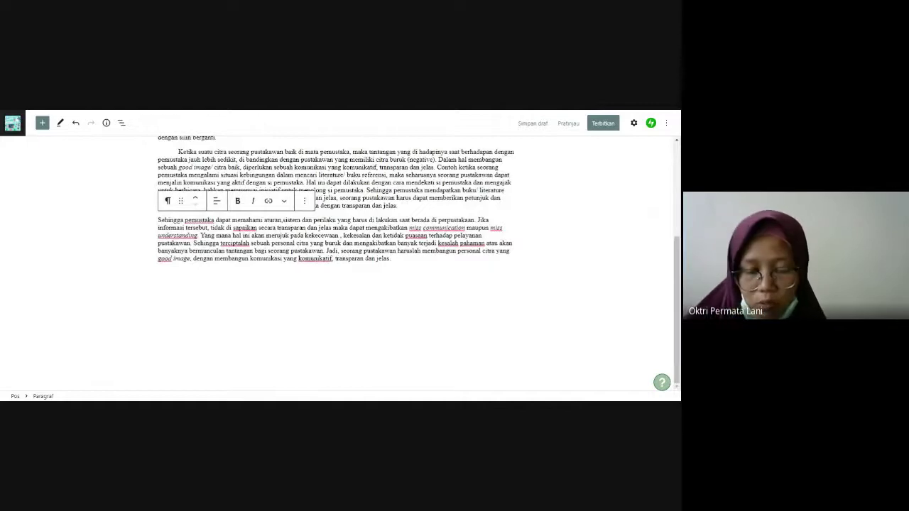
pyautogui.write('(OPL')
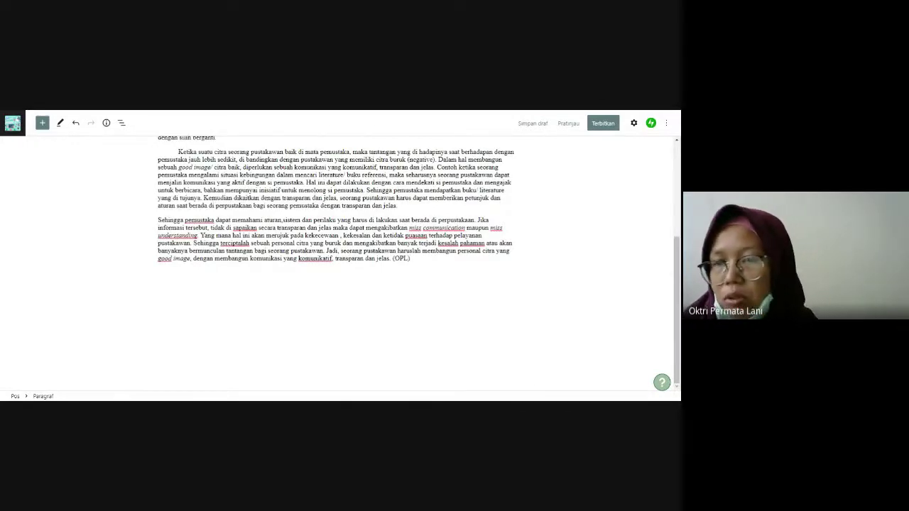
pyautogui.scroll(3, 527, 270)
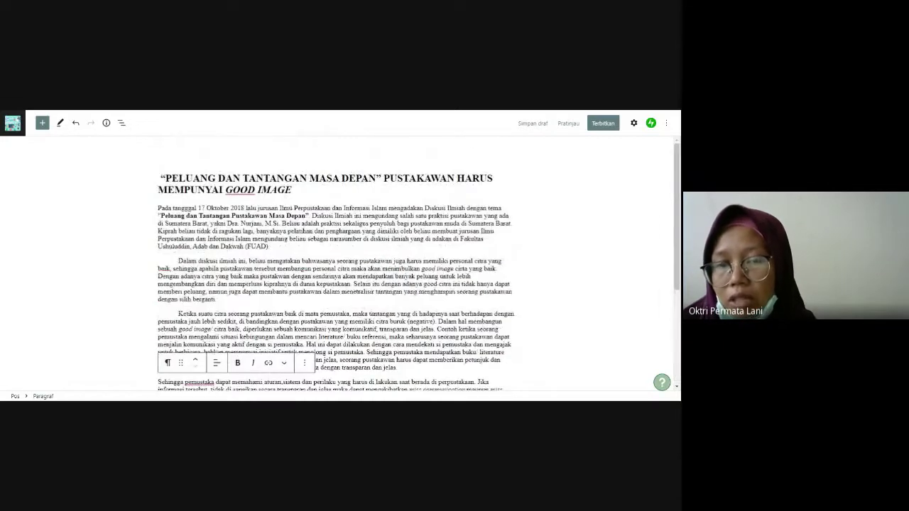
# Step: Insert a Gambar block holding the Diskusi Ilmiah group photo between the heading and the first article paragraph
pyautogui.click(270, 247)
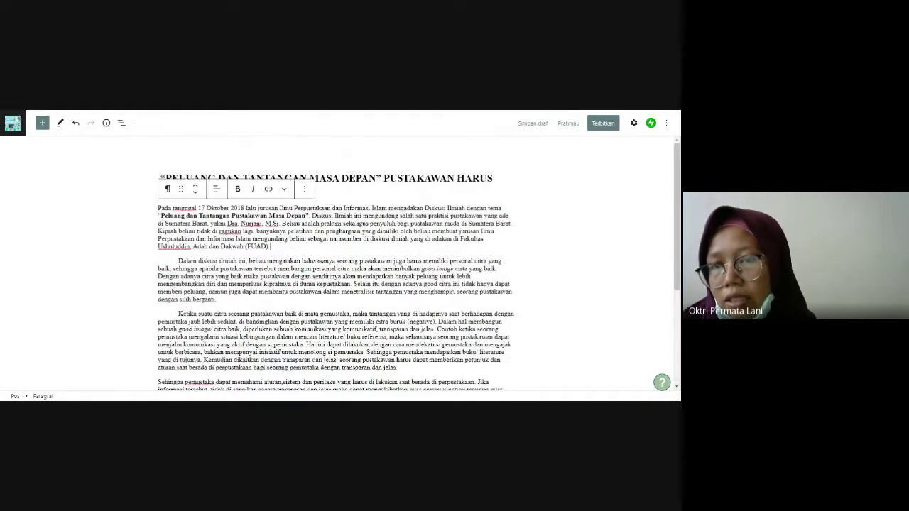
pyautogui.scroll(-3, 355, 208)
pyautogui.scroll(3, 341, 206)
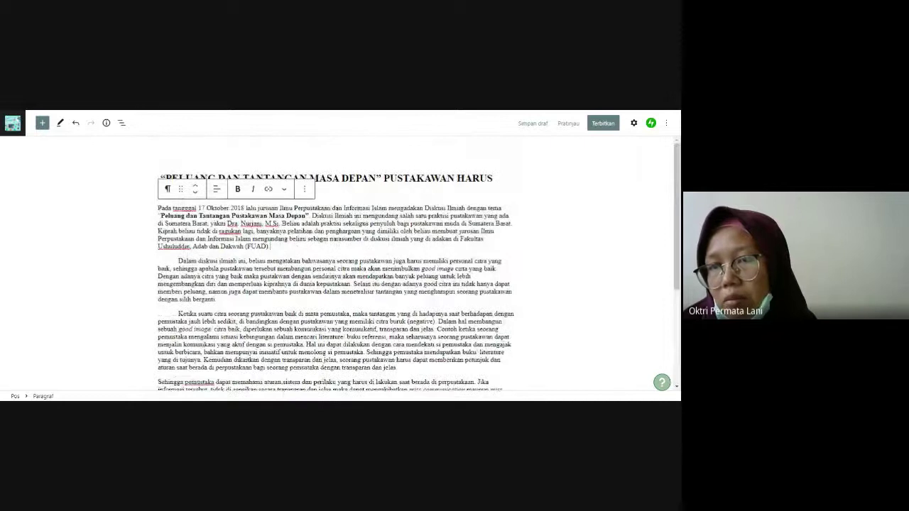
pyautogui.click(326, 201)
pyautogui.click(271, 246)
pyautogui.click(316, 198)
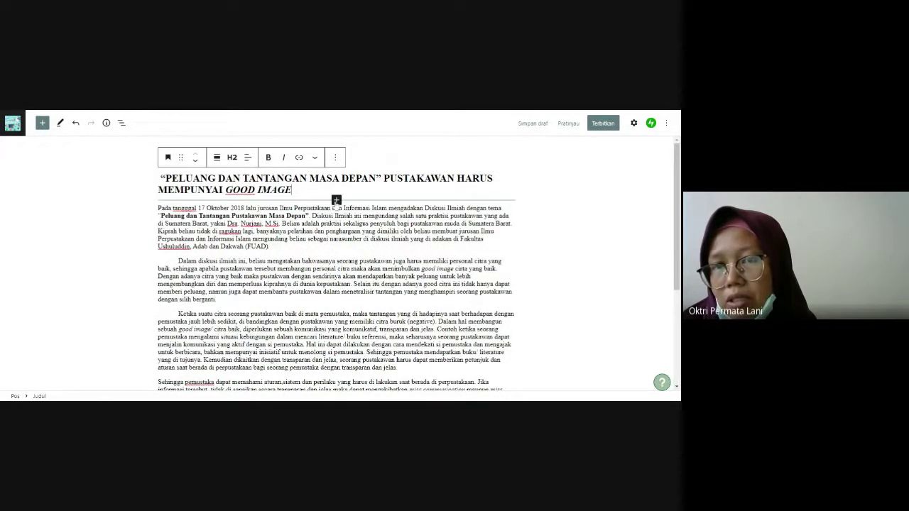
pyautogui.click(335, 200)
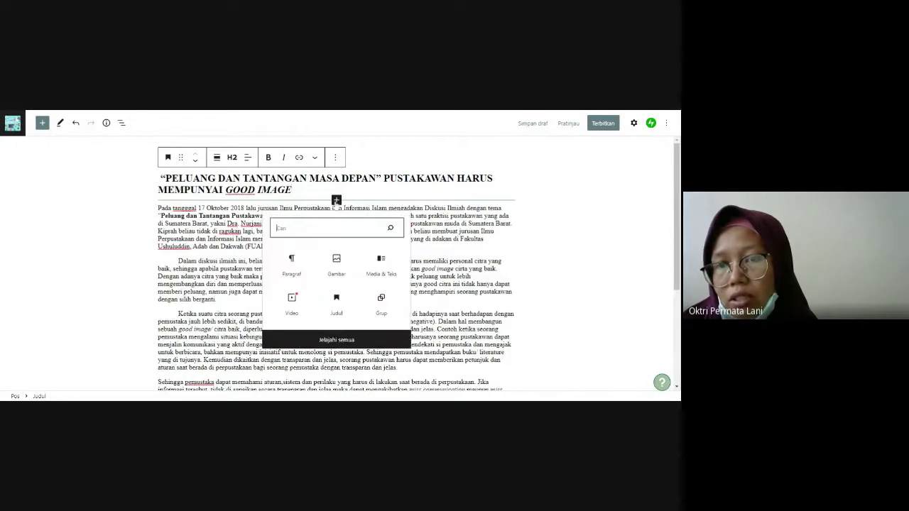
pyautogui.click(336, 262)
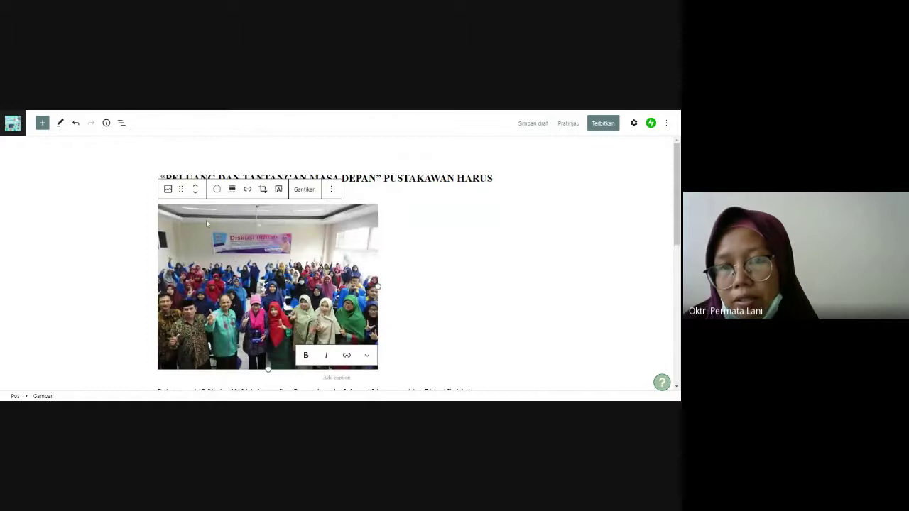
# Step: Move the photo below the first paragraph and back under the heading, and set its alignment to Rata kiri
pyautogui.click(195, 192)
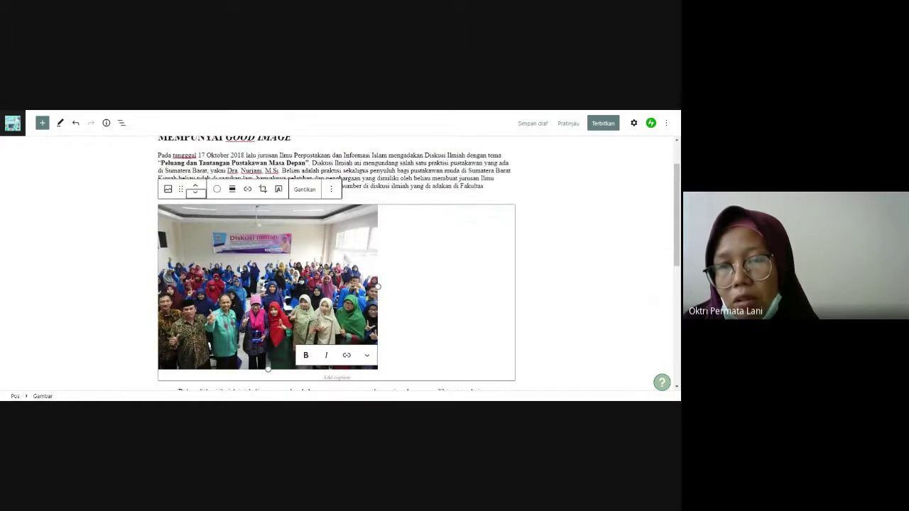
pyautogui.click(196, 185)
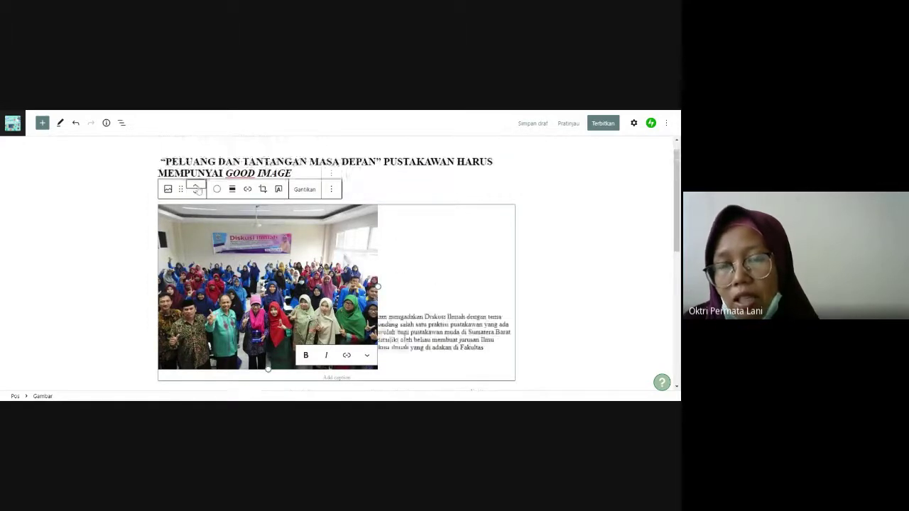
pyautogui.click(232, 189)
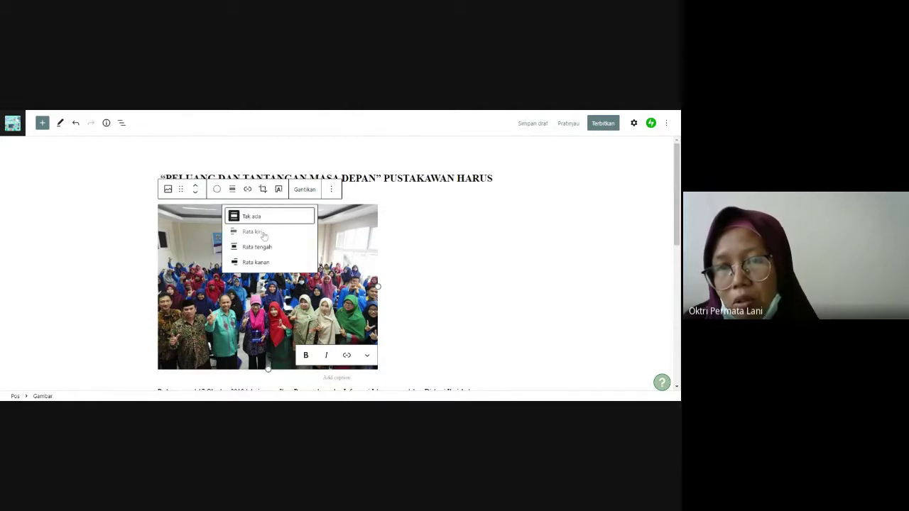
pyautogui.click(268, 232)
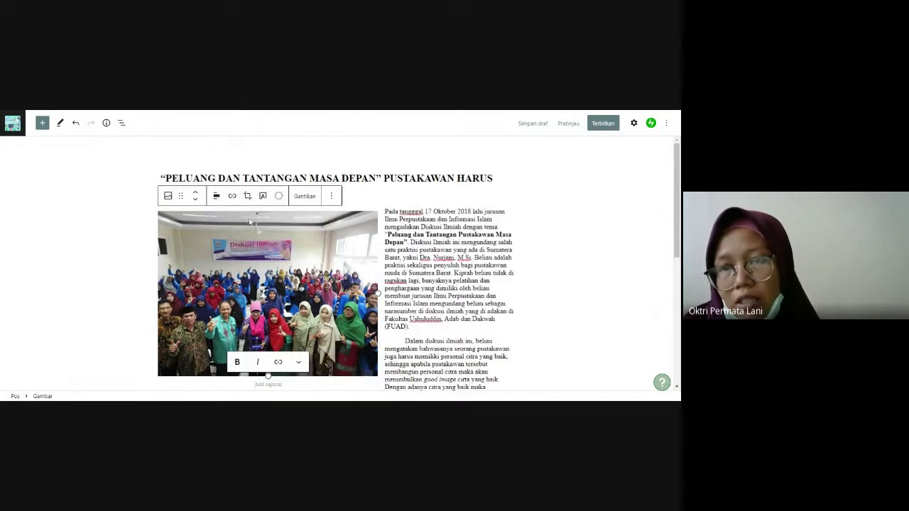
pyautogui.scroll(-5, 250, 222)
pyautogui.scroll(5, 250, 222)
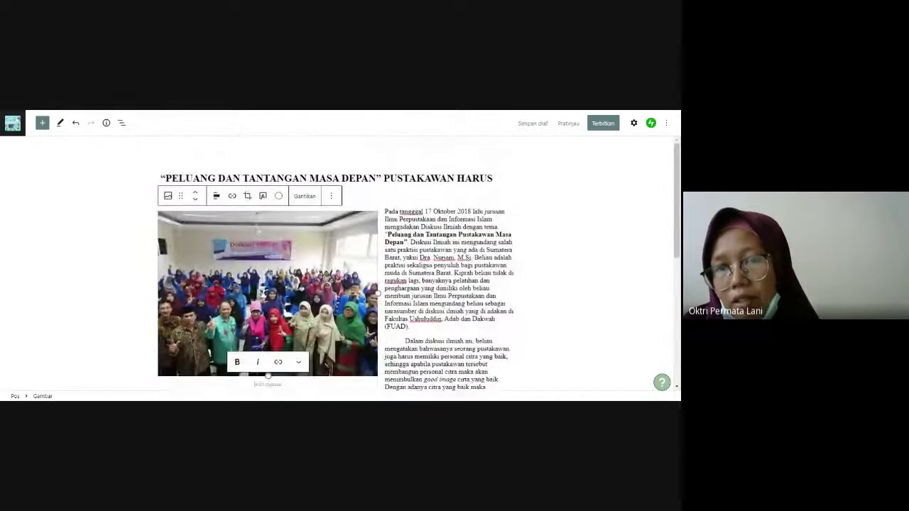
# Step: Try the photo's alignment as Tak ada and as Rata tengah, checking the text flow around it each time
pyautogui.click(217, 196)
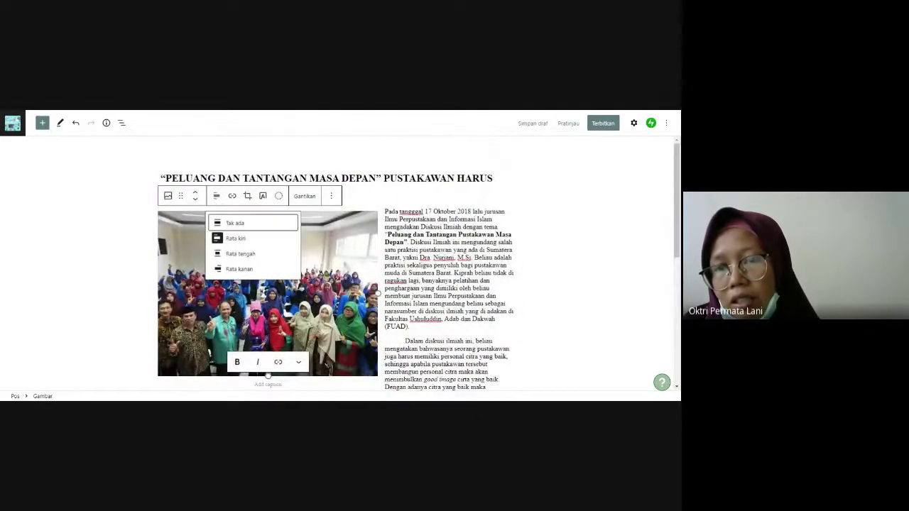
pyautogui.click(232, 223)
pyautogui.scroll(-5, 234, 241)
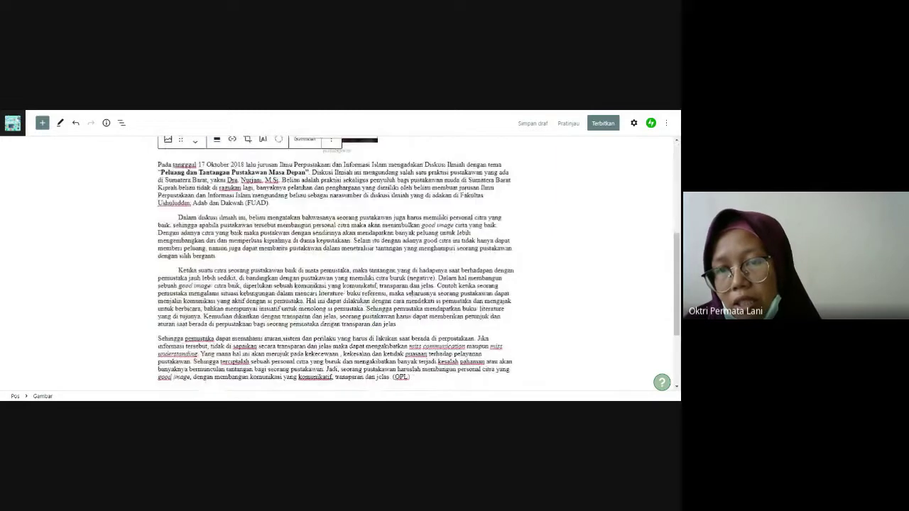
pyautogui.scroll(5, 234, 241)
pyautogui.click(217, 189)
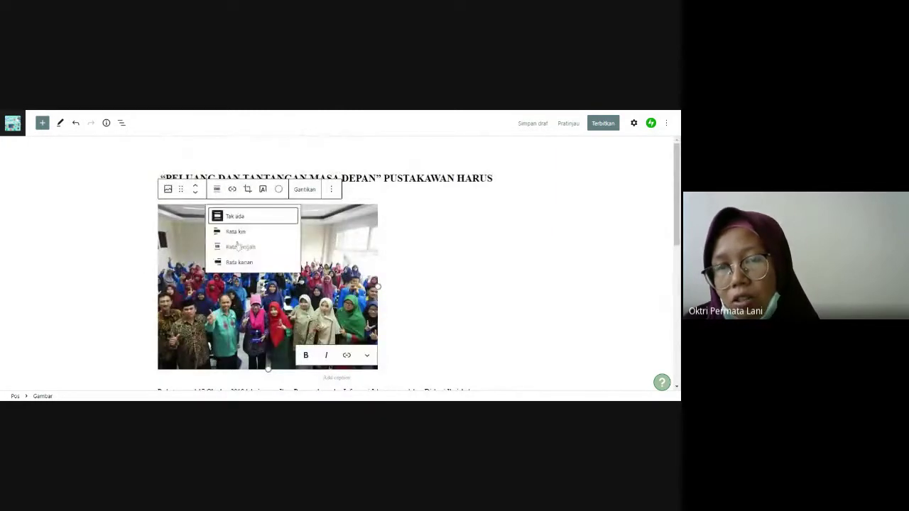
pyautogui.click(238, 246)
pyautogui.scroll(-5, 284, 269)
pyautogui.scroll(3, 284, 269)
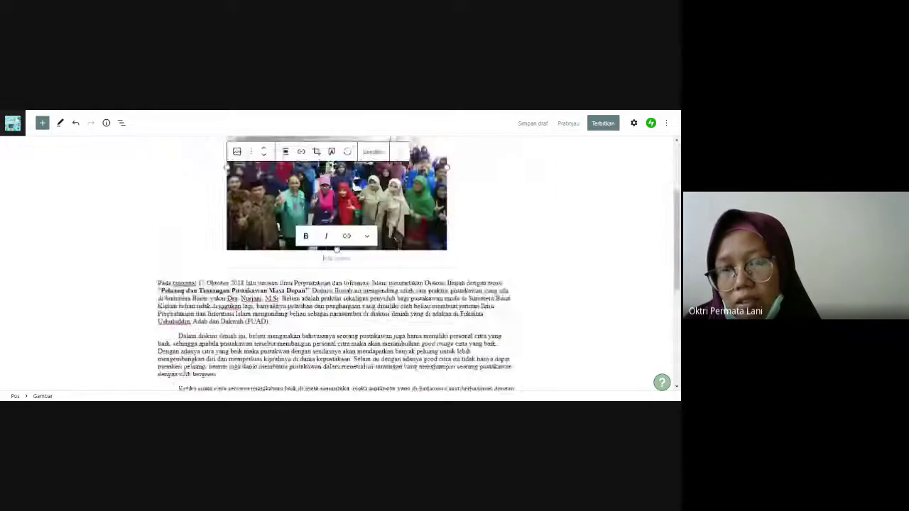
pyautogui.scroll(2, 306, 270)
# Step: Try the Rata kanan alignment on the photo and switch it back to Rata tengah
pyautogui.click(284, 192)
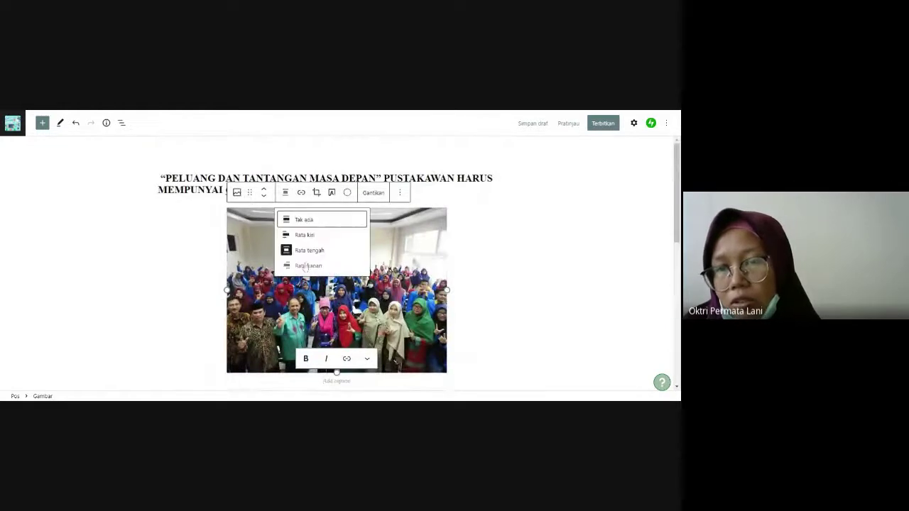
pyautogui.click(306, 266)
pyautogui.scroll(-5, 355, 270)
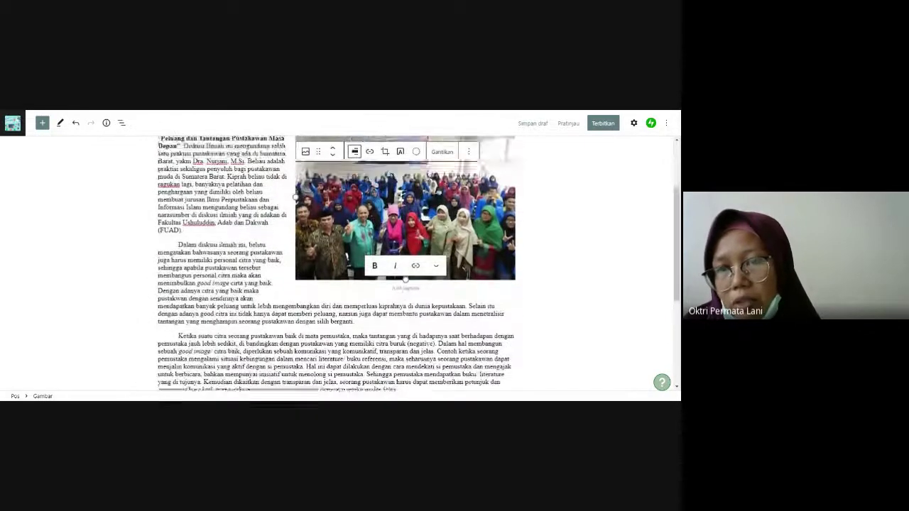
pyautogui.scroll(3, 355, 270)
pyautogui.click(355, 196)
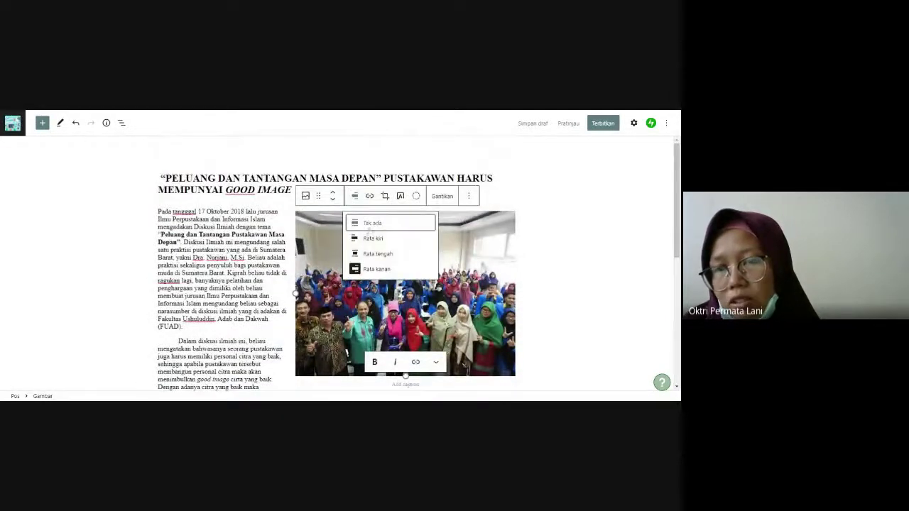
pyautogui.click(377, 254)
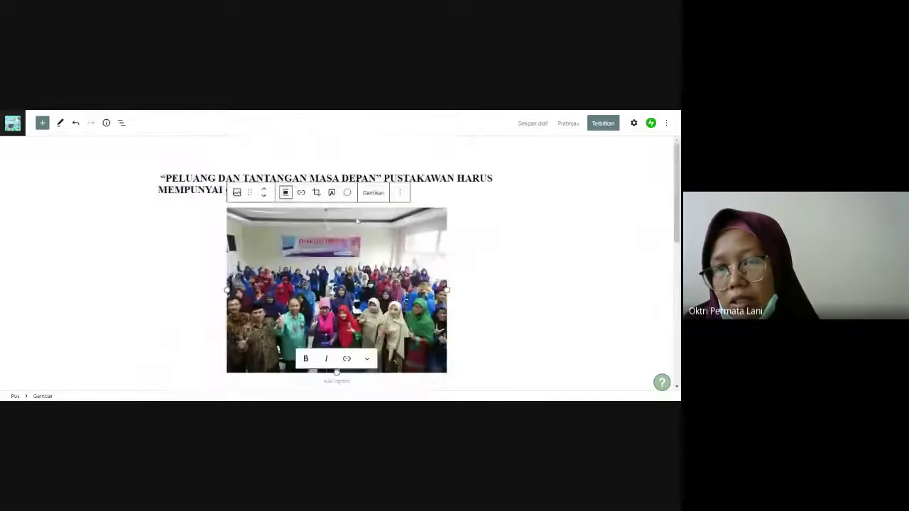
# Step: Set the photo's alignment to Rata kiri and check how the article text wraps around it
pyautogui.click(286, 193)
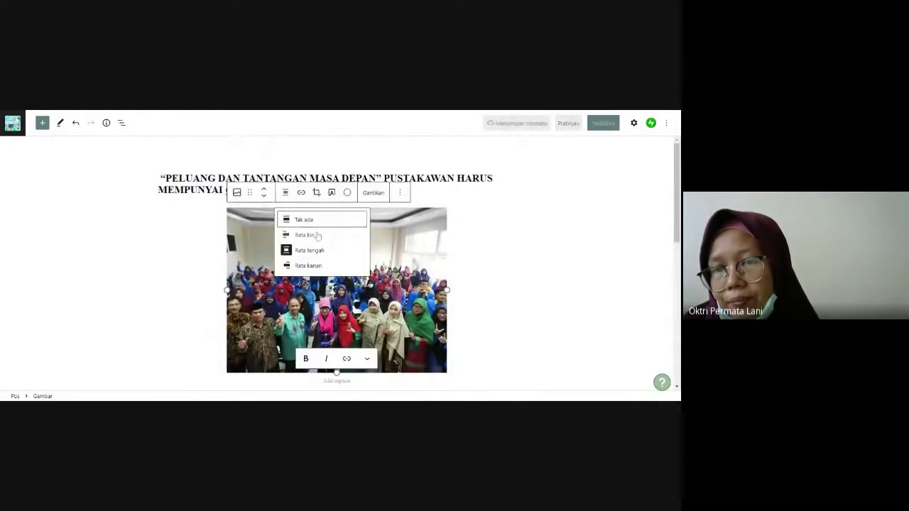
pyautogui.click(317, 235)
pyautogui.scroll(-10, 341, 270)
pyautogui.scroll(3, 341, 270)
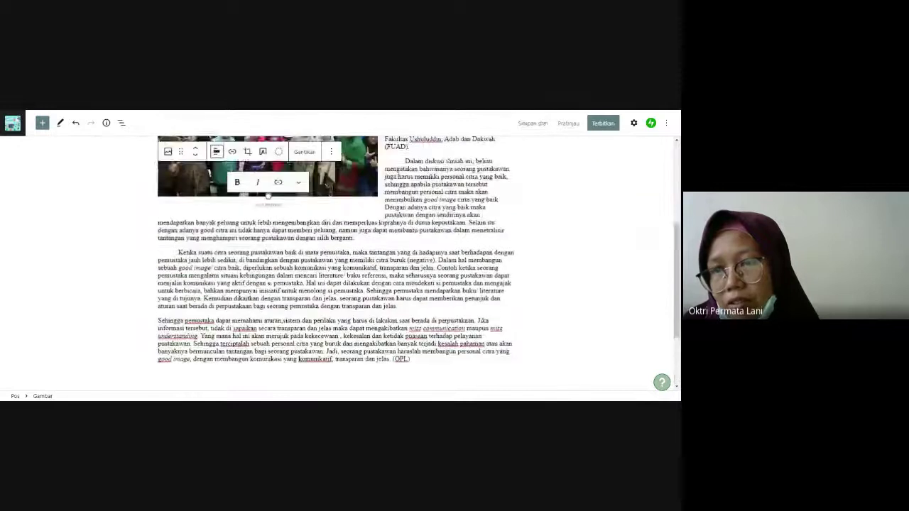
pyautogui.scroll(5, 174, 234)
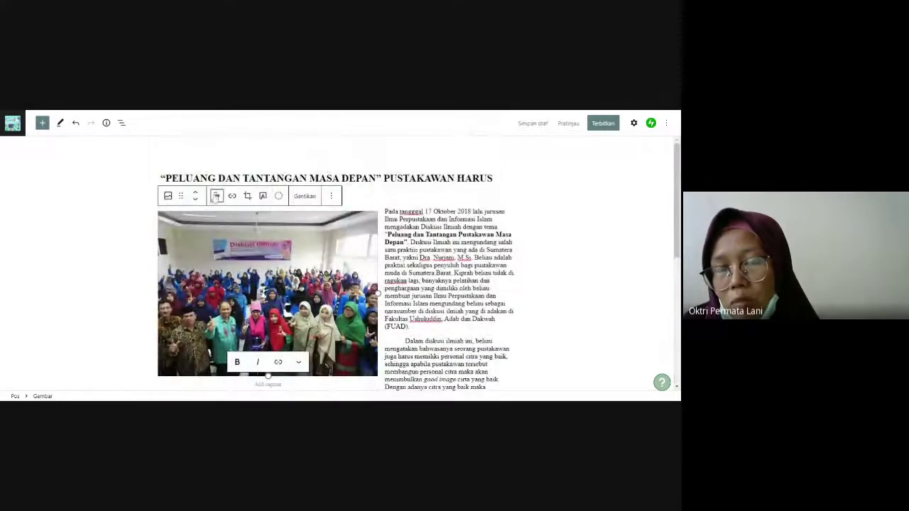
# Step: Center the photo below the heading with Rata tengah and review the whole post
pyautogui.click(215, 196)
pyautogui.click(245, 252)
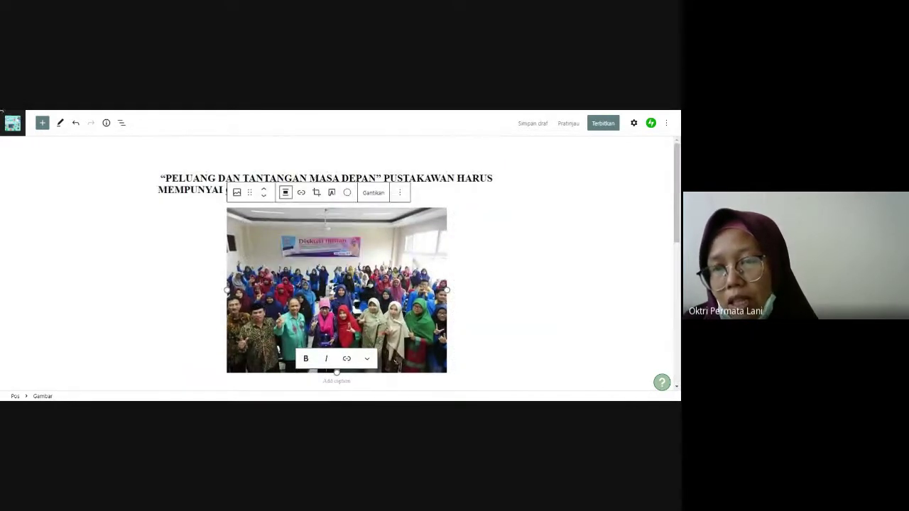
pyautogui.click(533, 287)
pyautogui.scroll(-8, 533, 287)
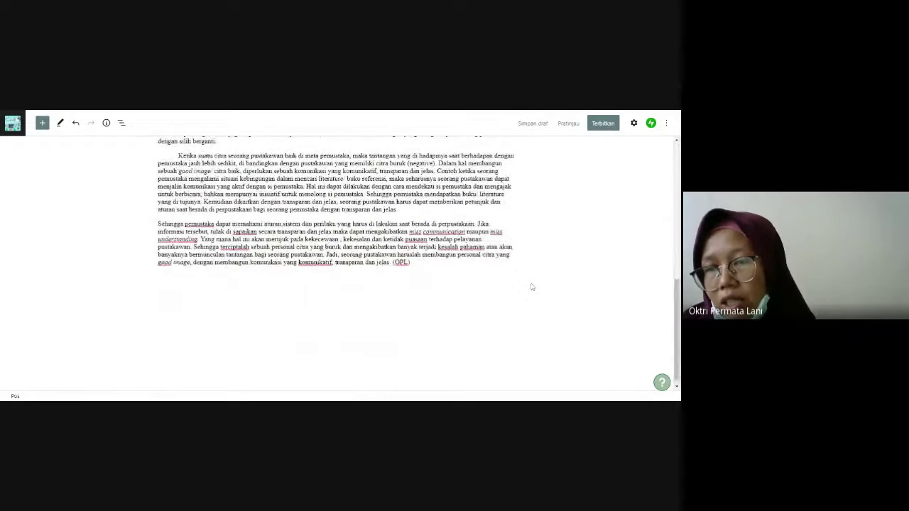
pyautogui.scroll(8, 531, 287)
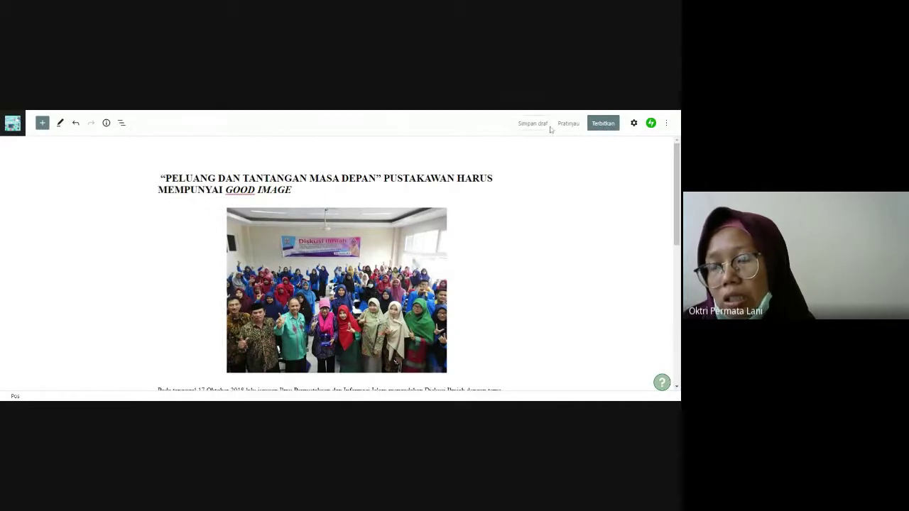
# Step: Publish the post with visibility Publik and publication time Segera
pyautogui.click(603, 125)
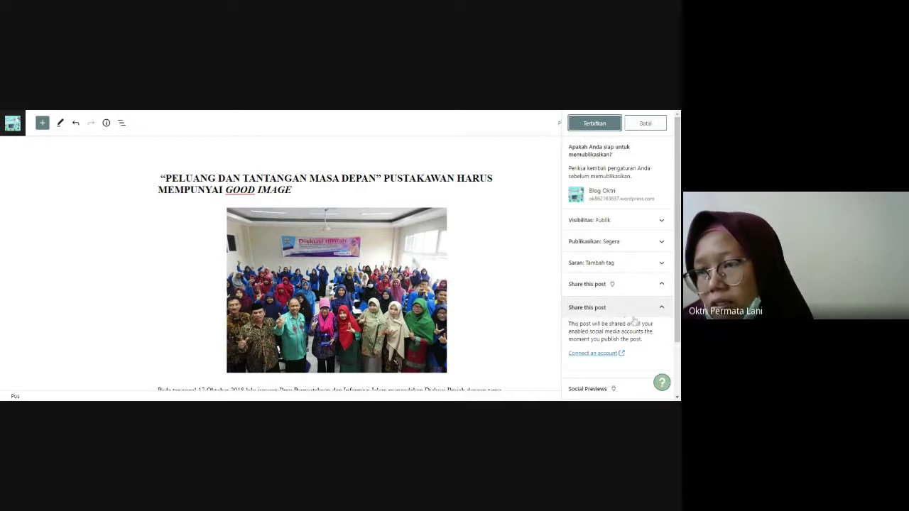
pyautogui.click(610, 130)
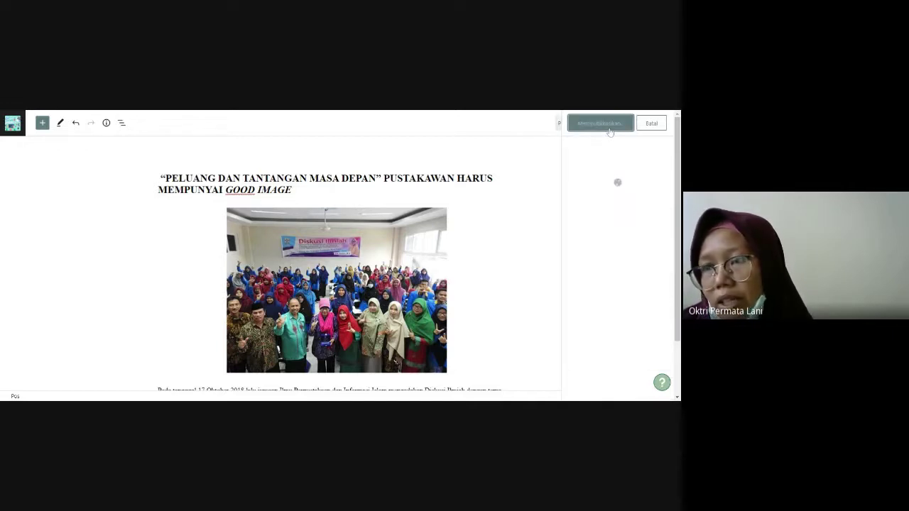